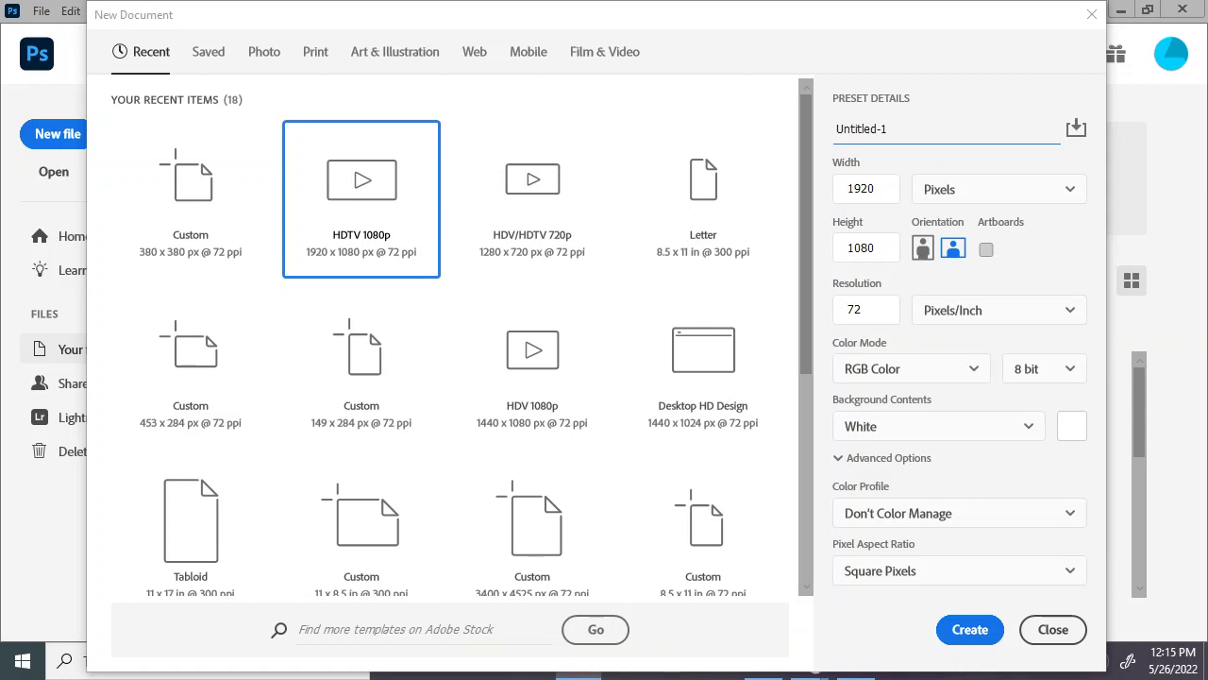
Create a 1920 × 1080 HDTV 1080p document named 'Rotoball Edit'
{"action": "left_click_drag", "start_coordinate": [228, 17], "coordinate": [259, 49]}
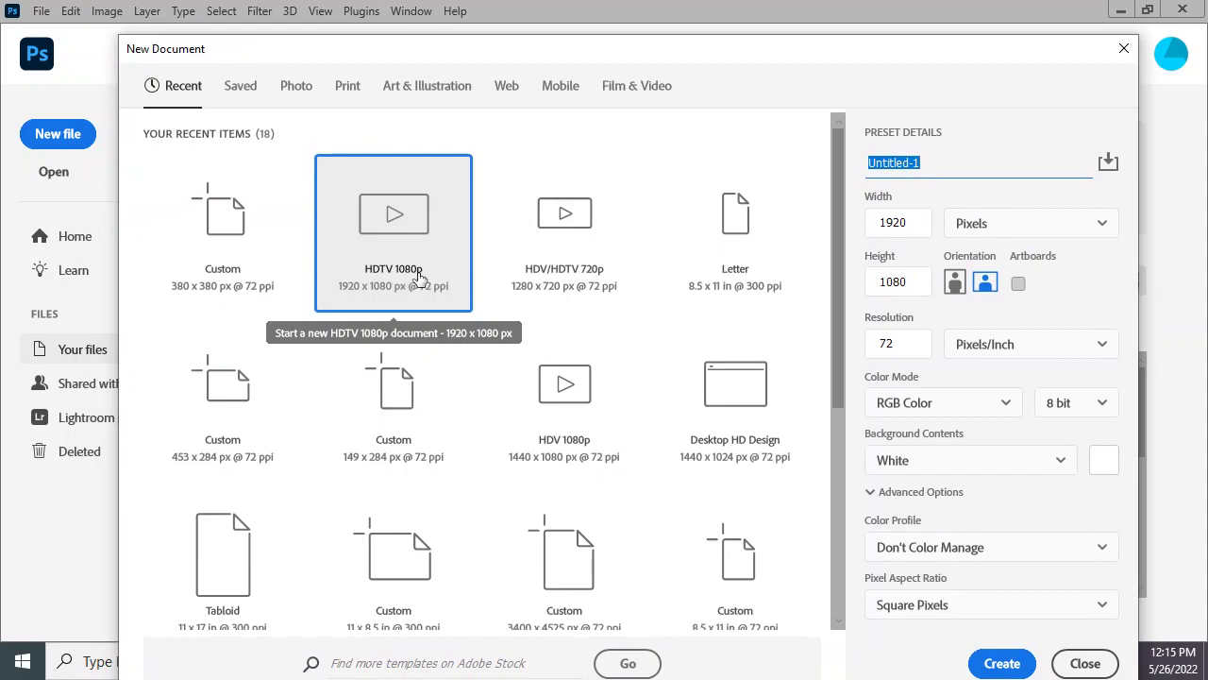
{"action": "type", "text": "Rotoball Edit"}
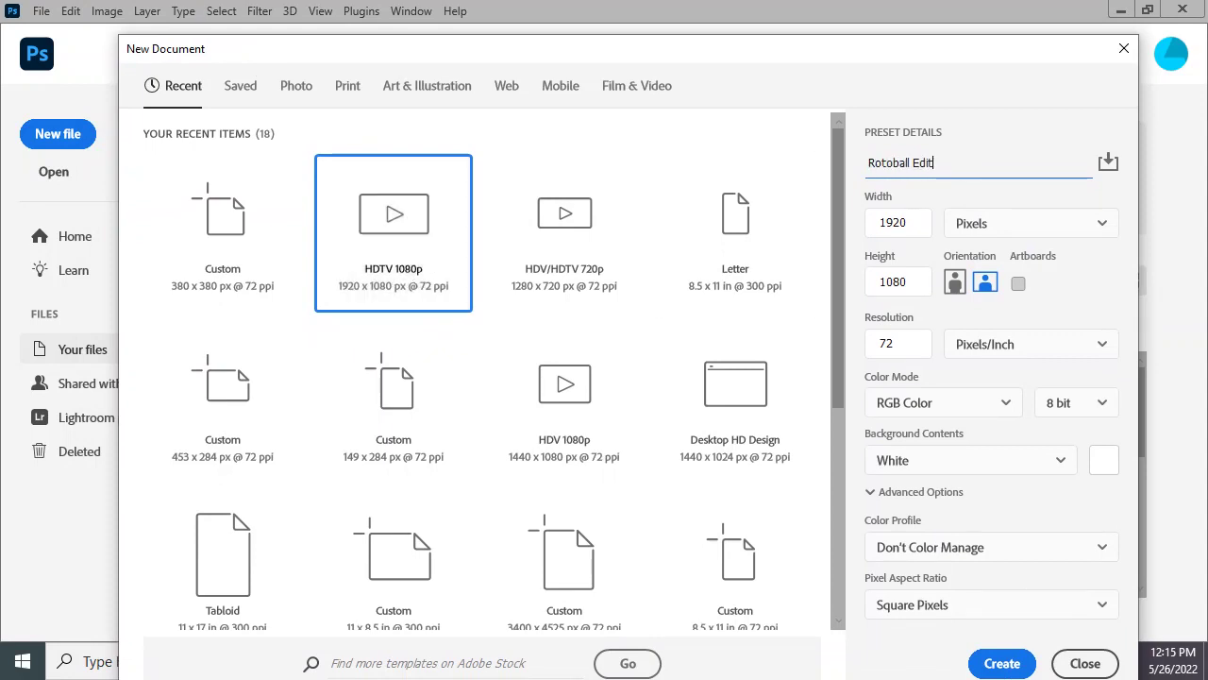
{"action": "left_click", "coordinate": [999, 663]}
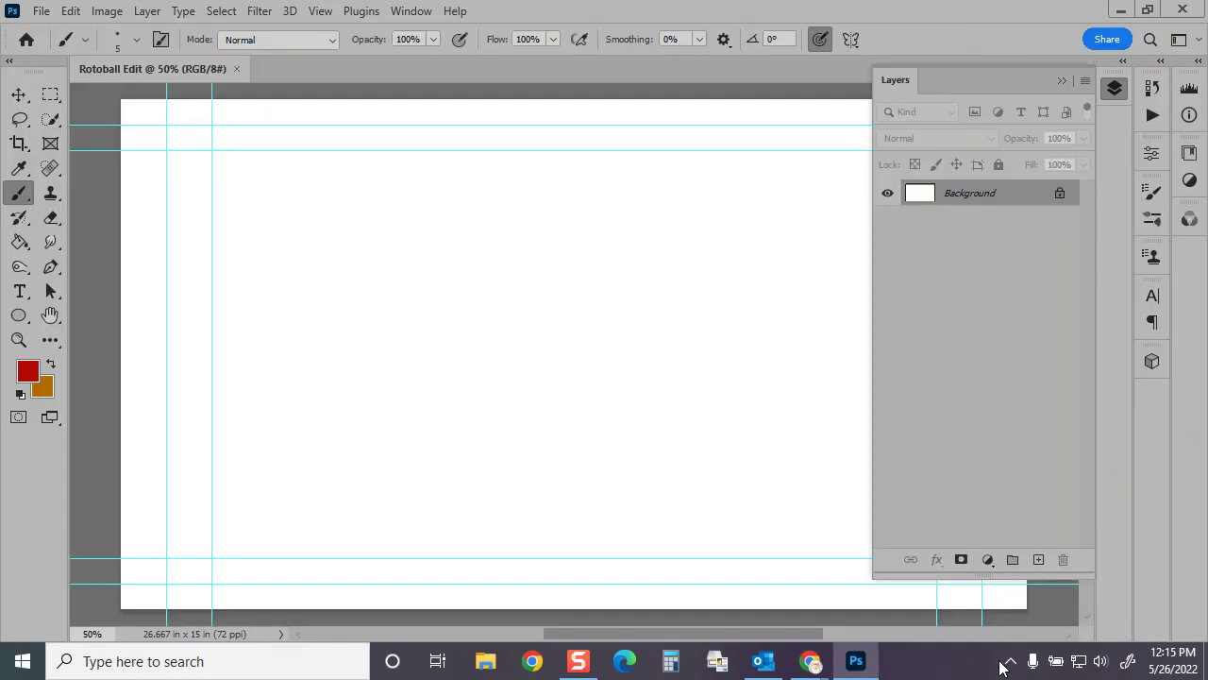
Reset the Motion workspace and create a video timeline, converting Background to Layer 0 at 29.97 fps
{"action": "left_click", "coordinate": [412, 12]}
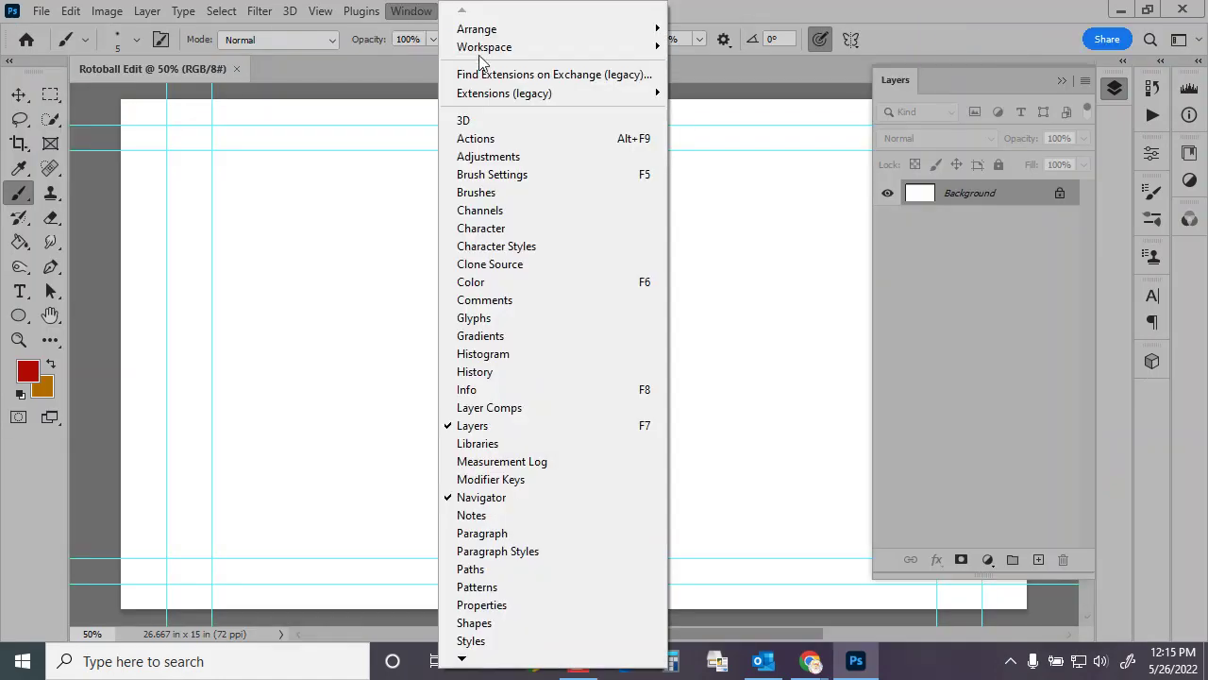
{"action": "mouse_move", "coordinate": [484, 54]}
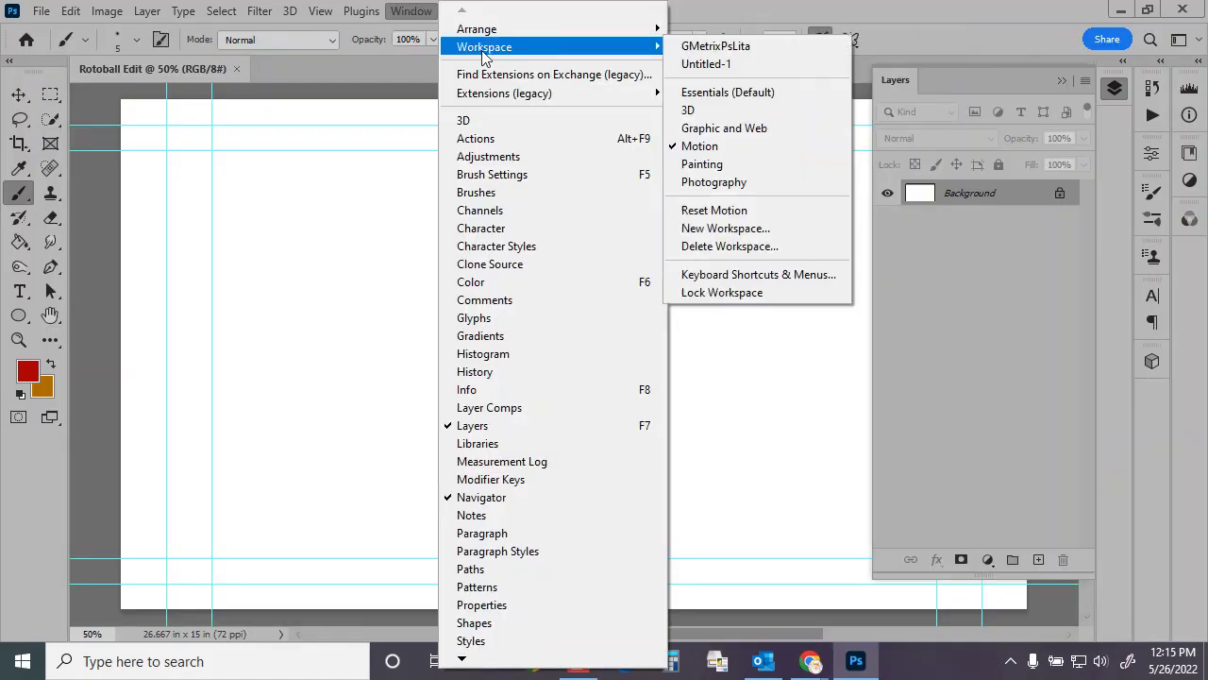
{"action": "left_click", "coordinate": [714, 210]}
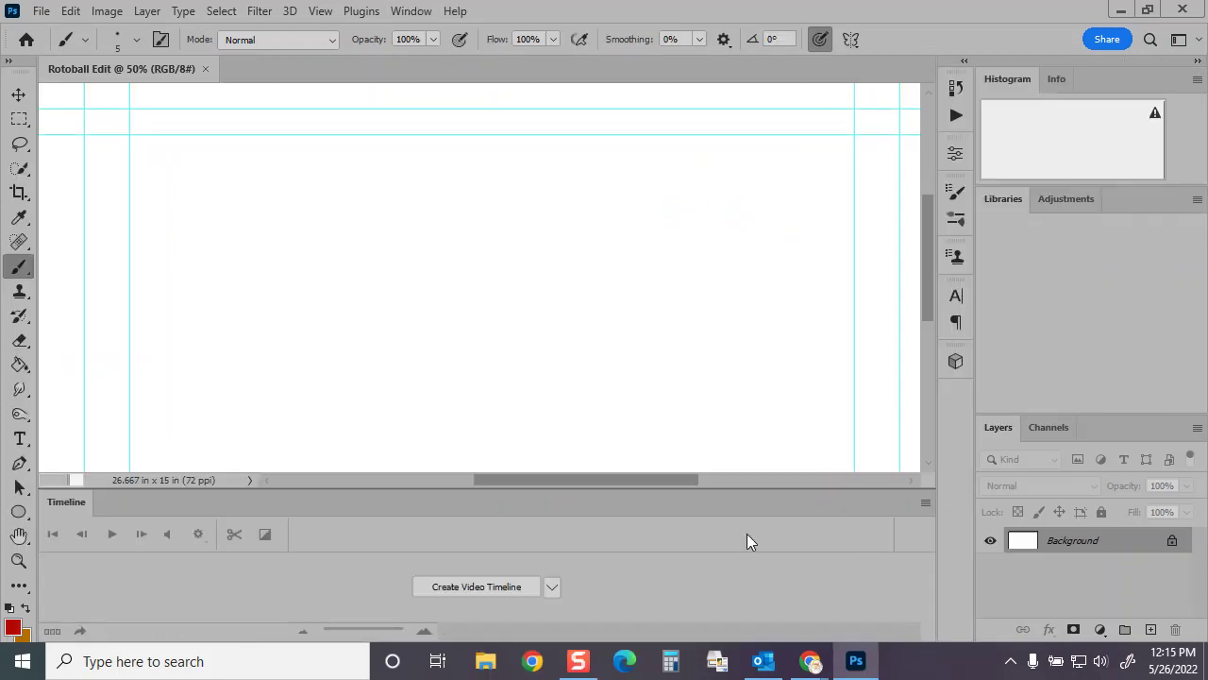
{"action": "left_click", "coordinate": [473, 591]}
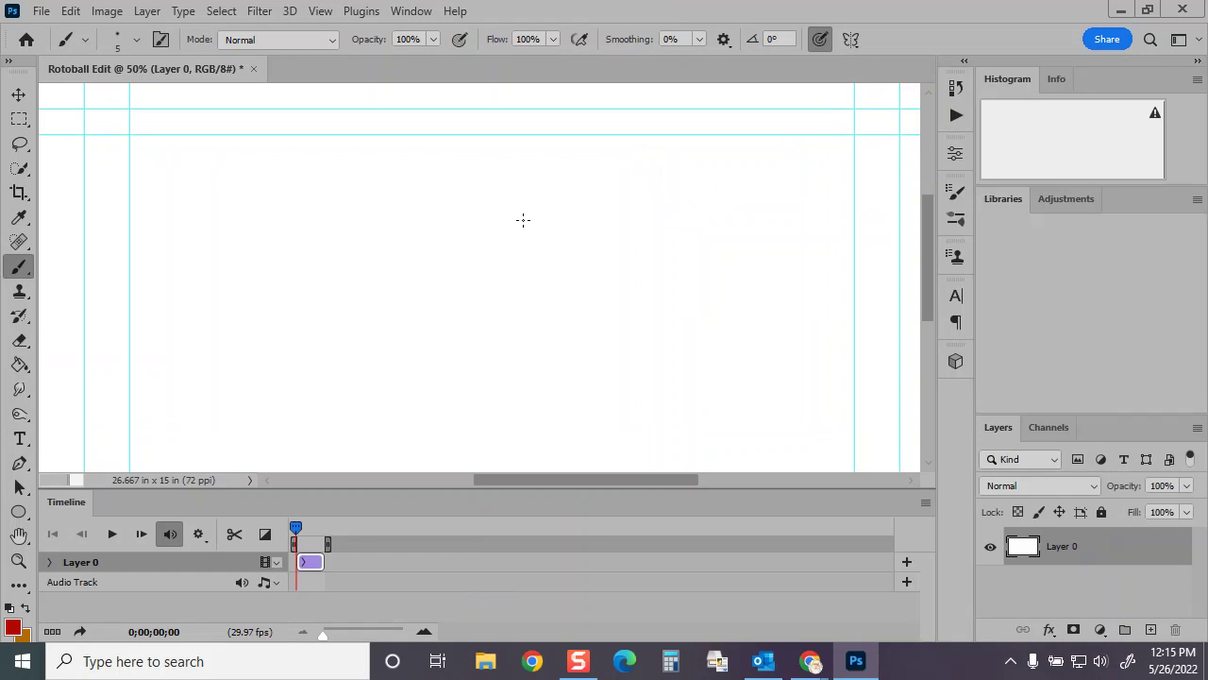
Place Hatchl Rotoball.mp4 from the Desktop as an embedded layer and commit it
{"action": "left_click", "coordinate": [43, 13]}
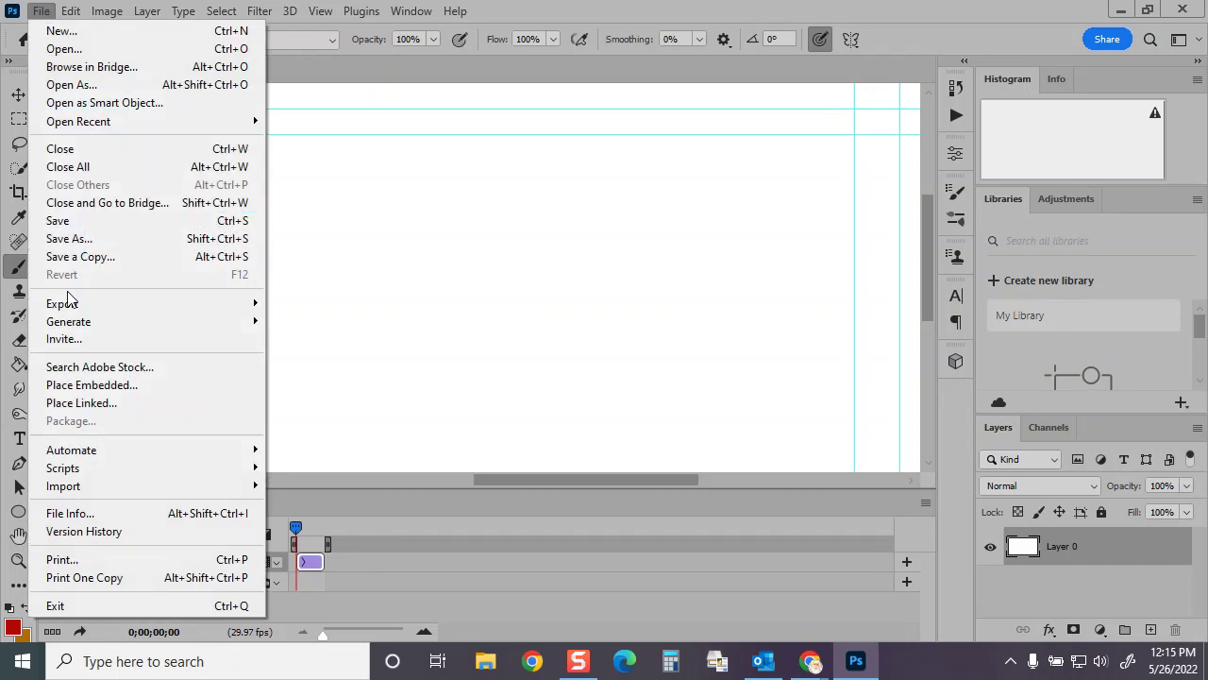
{"action": "left_click", "coordinate": [82, 384]}
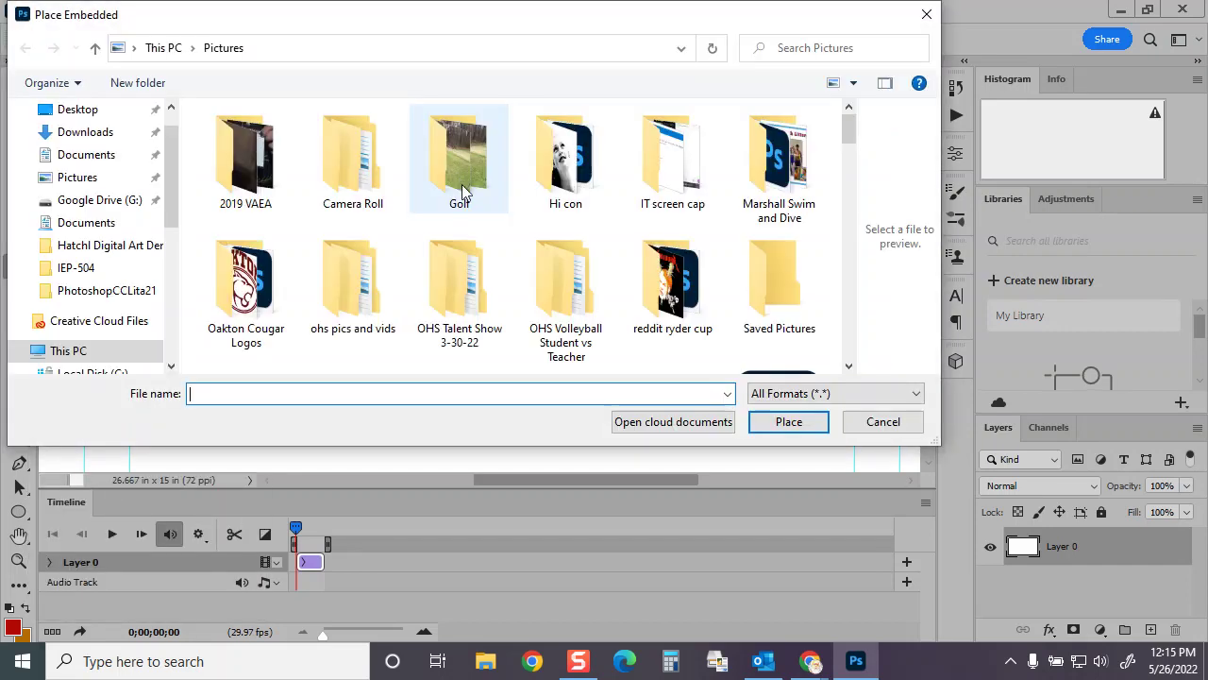
{"action": "left_click", "coordinate": [102, 110]}
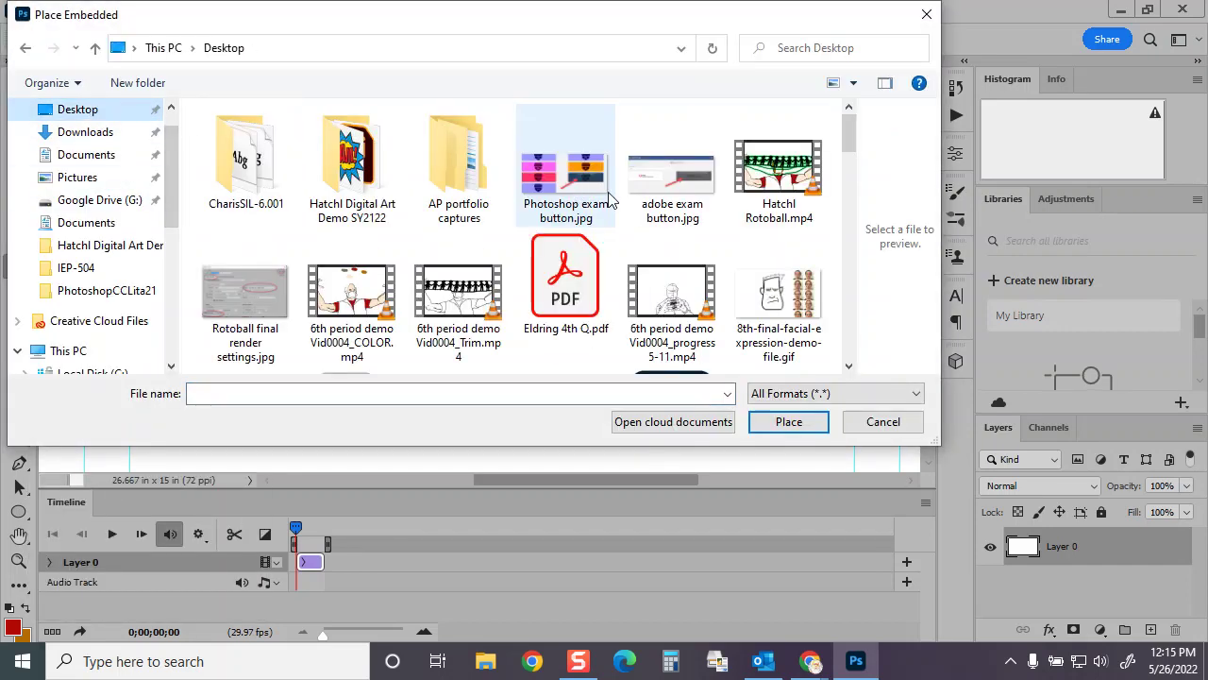
{"action": "left_click", "coordinate": [779, 177]}
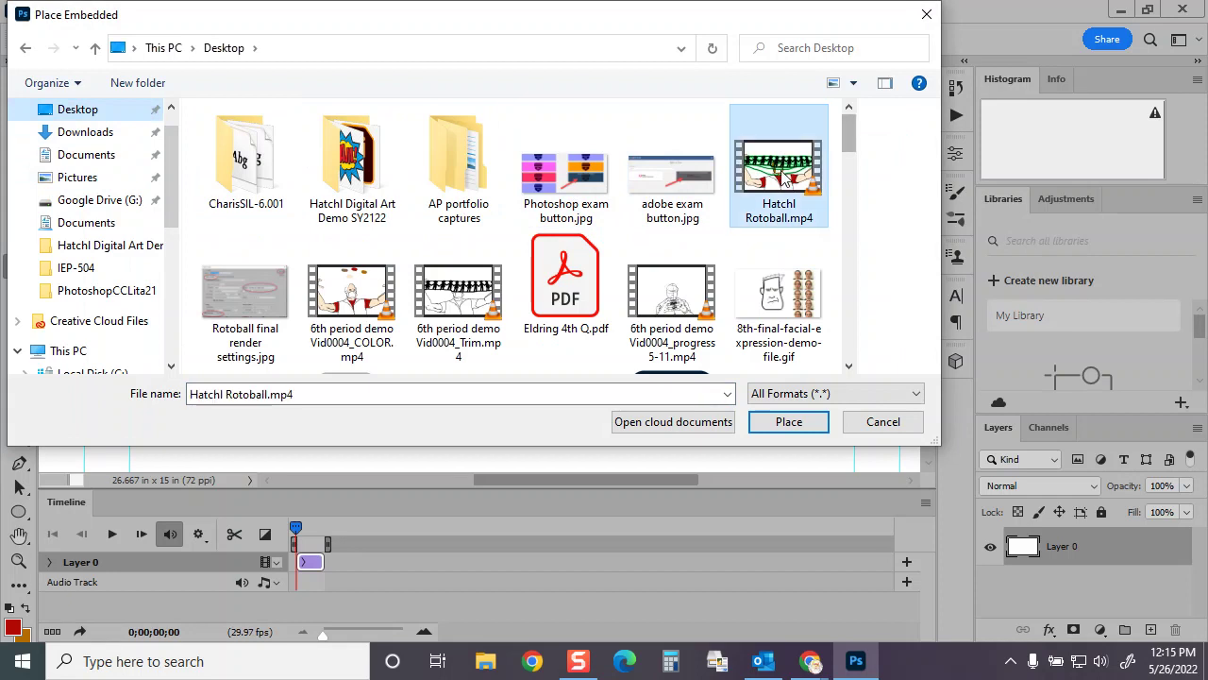
{"action": "left_click", "coordinate": [789, 425]}
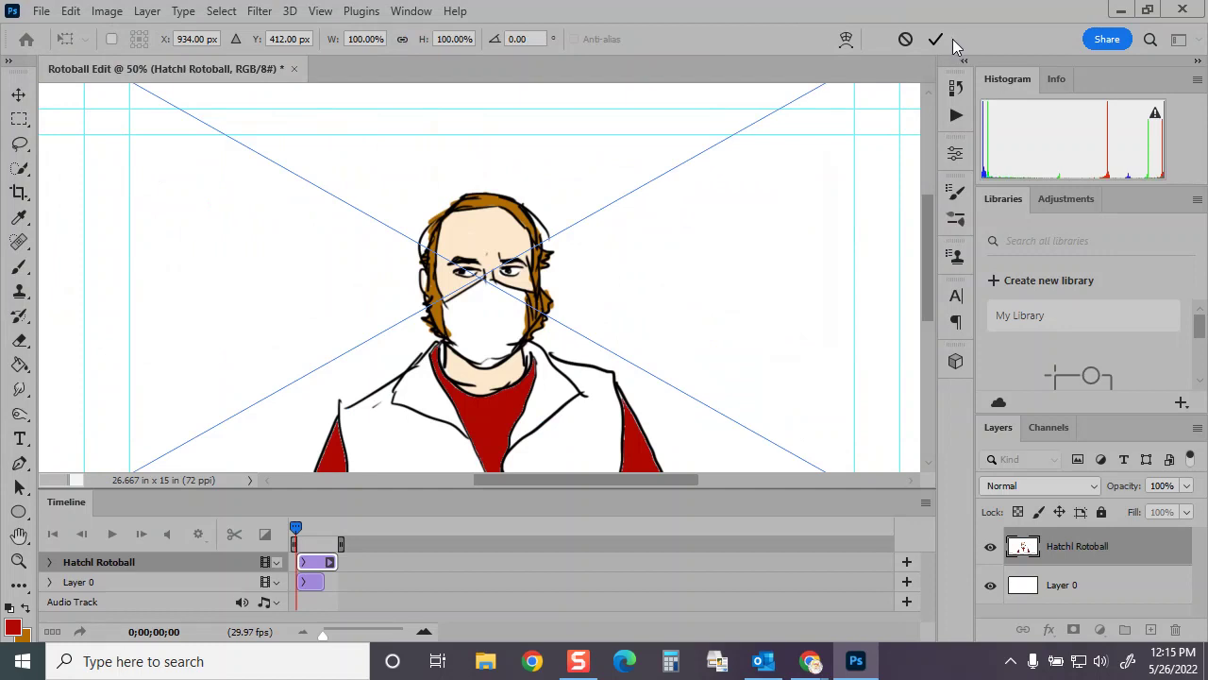
{"action": "left_click", "coordinate": [936, 40]}
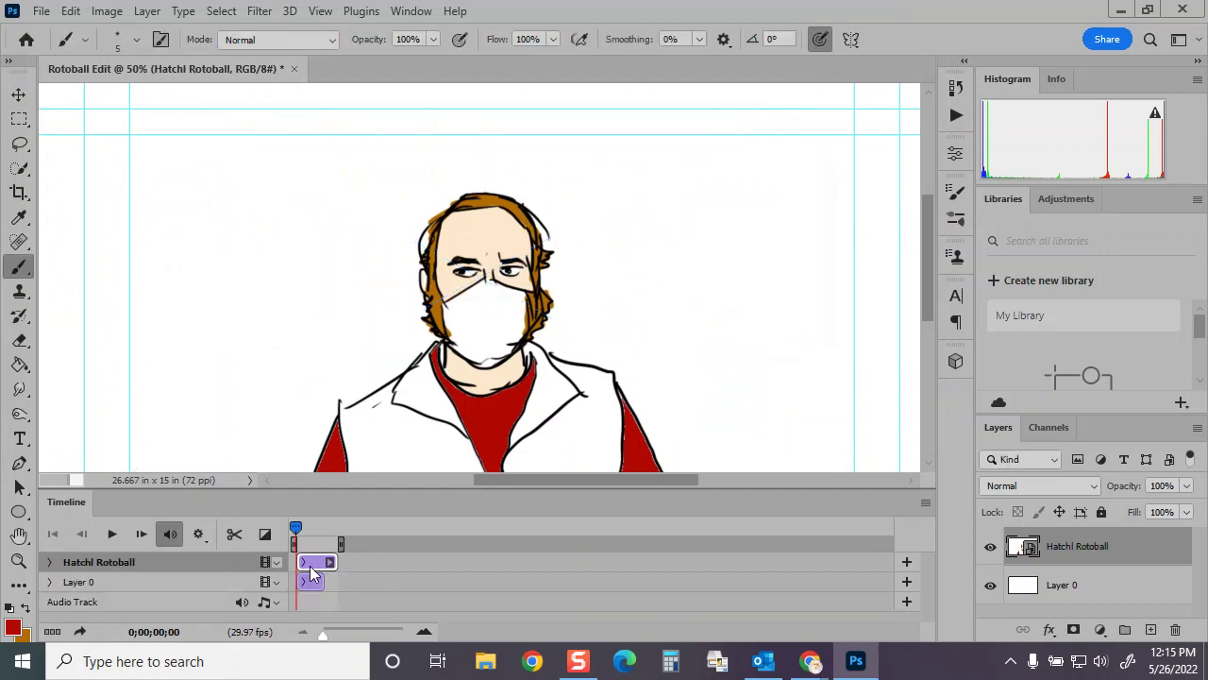
Stretch Layer 0's clip on the zoomed timeline to span 0 to about 19:00f
{"action": "left_click_drag", "start_coordinate": [323, 633], "coordinate": [337, 630]}
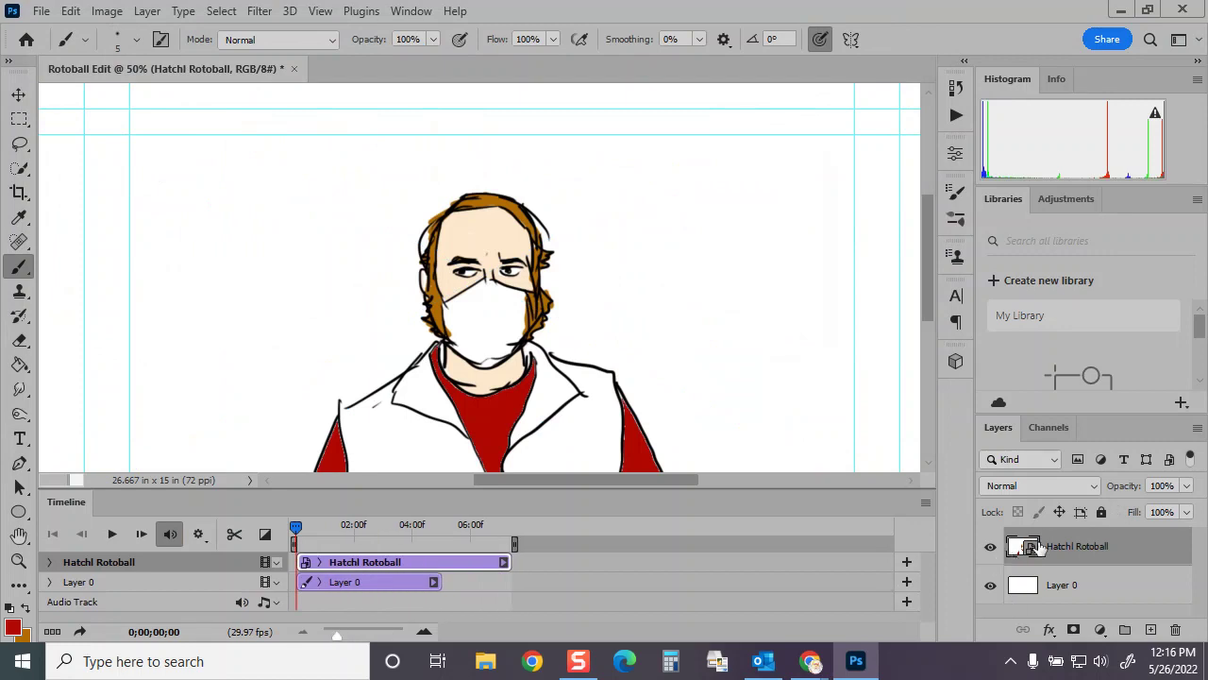
{"action": "mouse_move", "coordinate": [301, 524]}
{"action": "left_mouse_down"}
{"action": "mouse_move", "coordinate": [370, 528]}
{"action": "mouse_move", "coordinate": [278, 525]}
{"action": "left_mouse_up"}
{"action": "left_click_drag", "start_coordinate": [380, 586], "coordinate": [585, 585]}
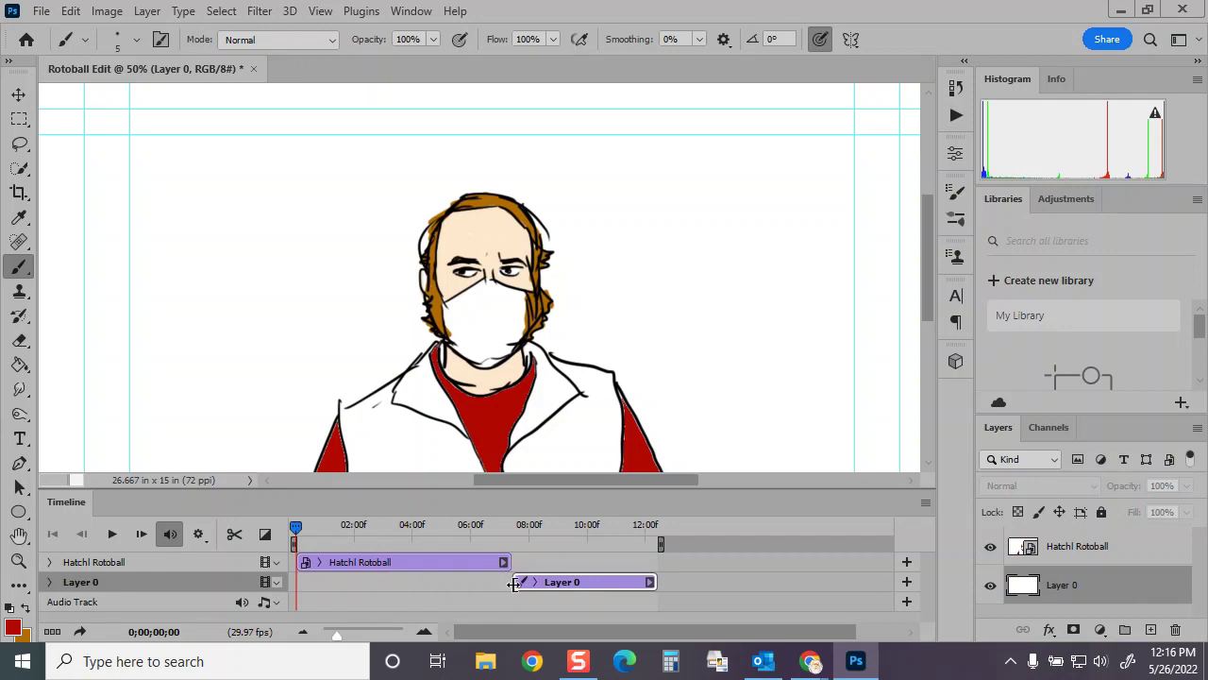
{"action": "left_click_drag", "start_coordinate": [513, 585], "coordinate": [298, 581]}
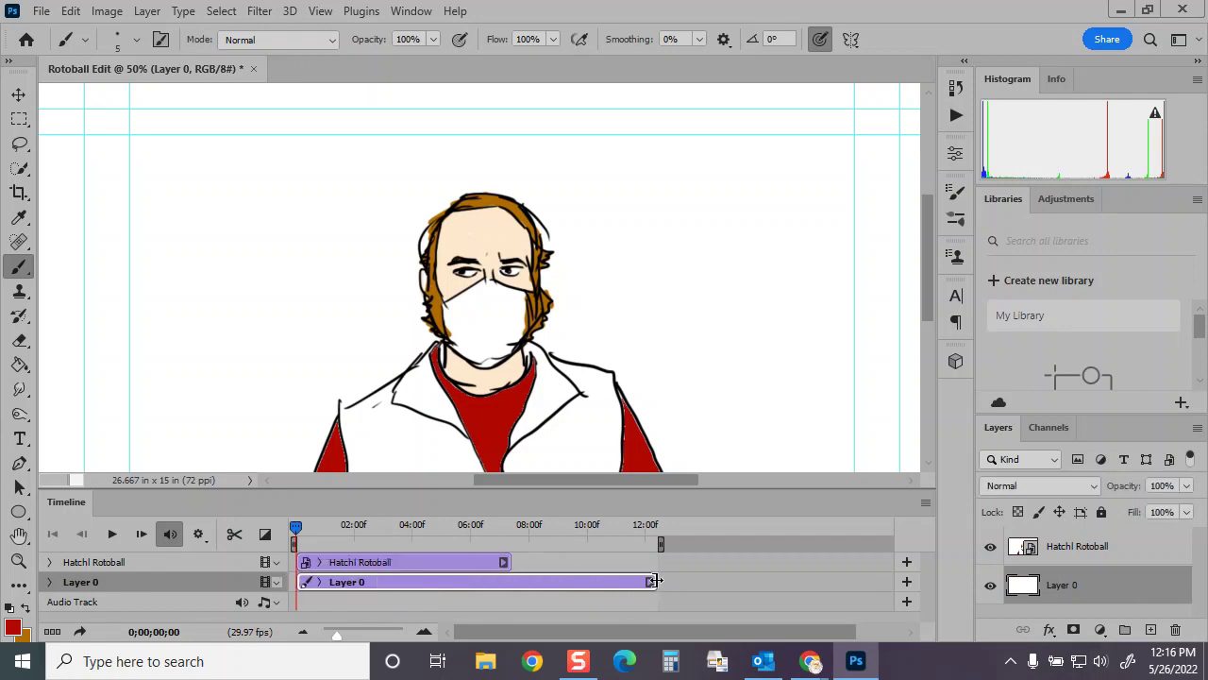
{"action": "left_click_drag", "start_coordinate": [655, 580], "coordinate": [868, 581]}
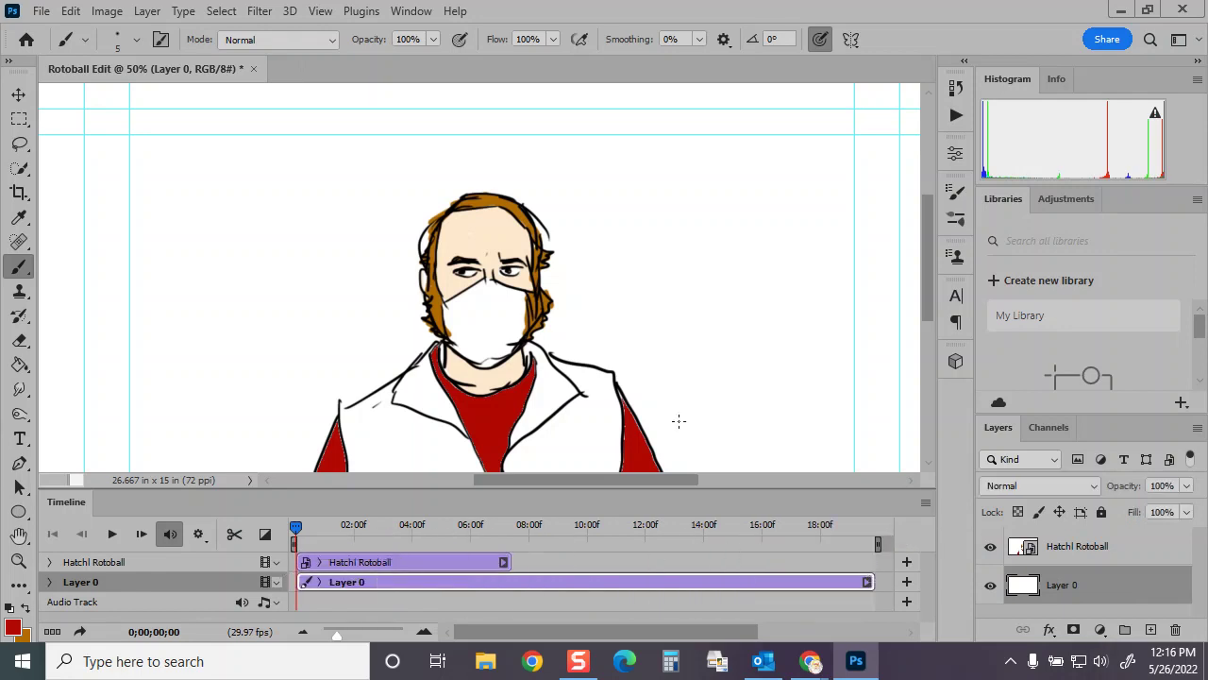
{"action": "left_click_drag", "start_coordinate": [296, 531], "coordinate": [511, 527]}
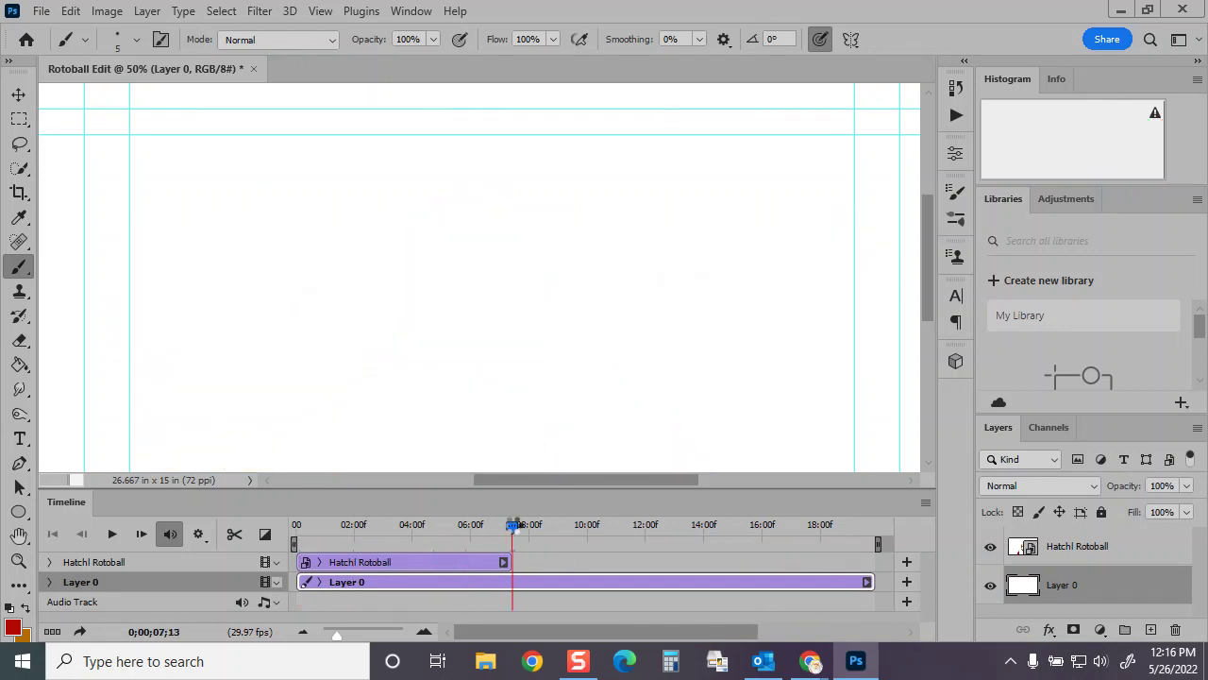
Open File > Place Embedded again, showing the Desktop folder's files
{"action": "left_click", "coordinate": [39, 11]}
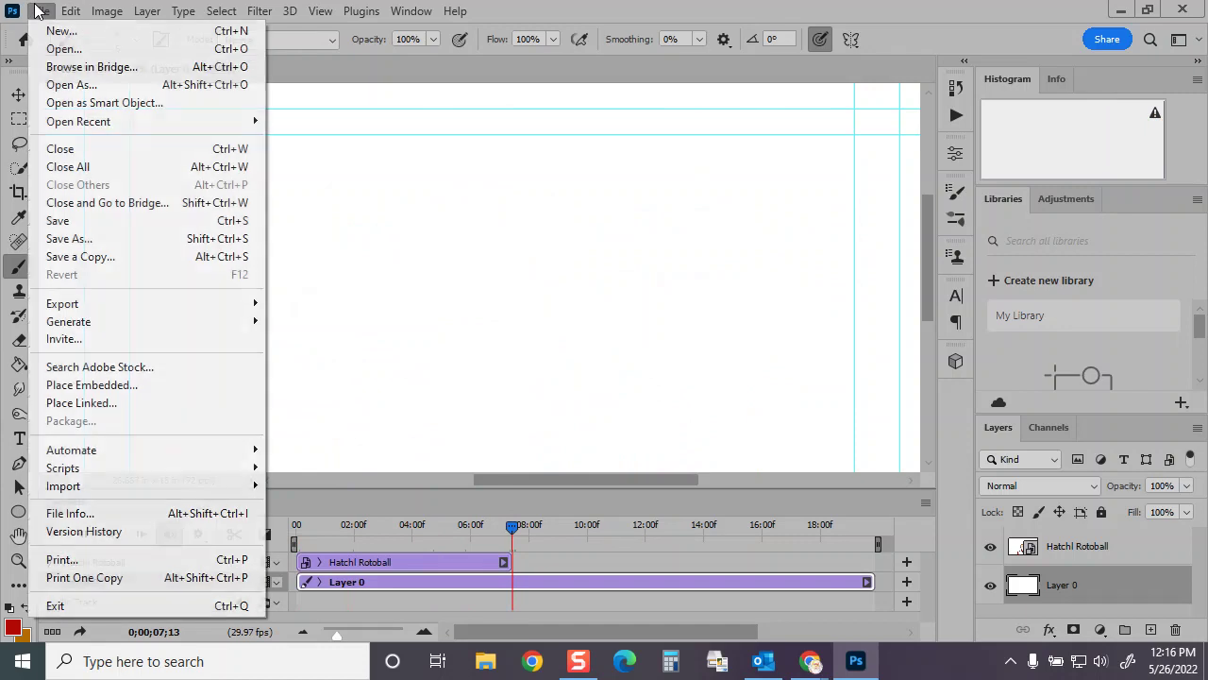
{"action": "left_click", "coordinate": [79, 384]}
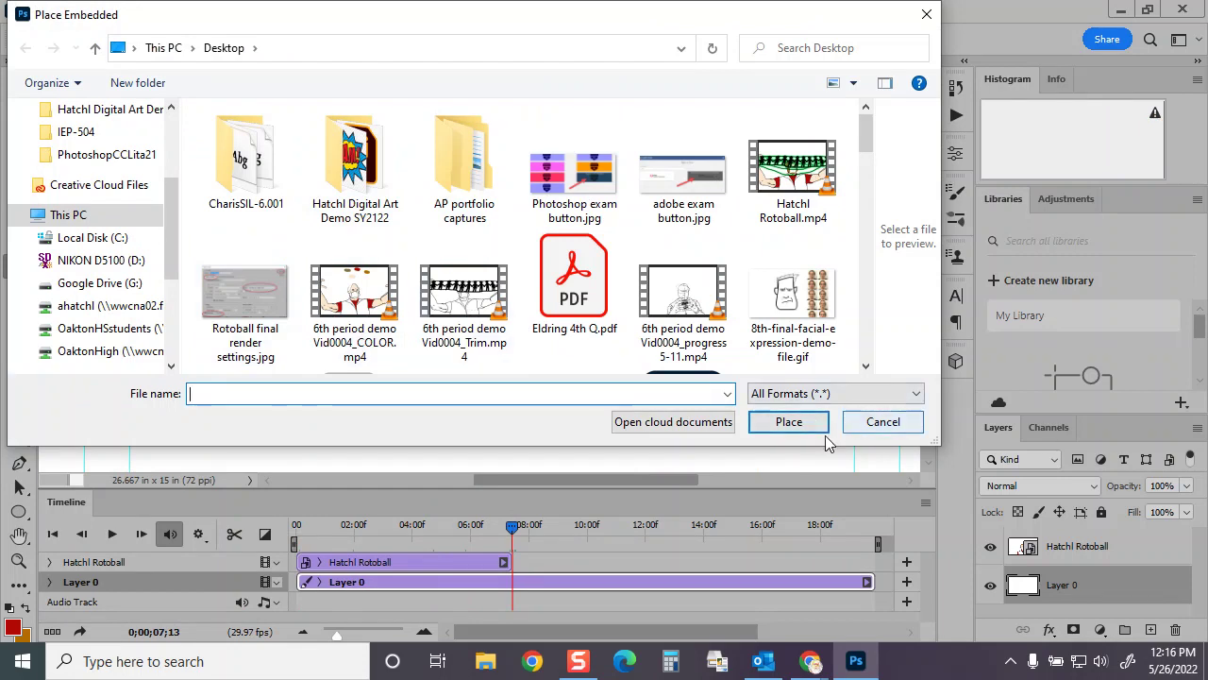
{"action": "mouse_move", "coordinate": [815, 666]}
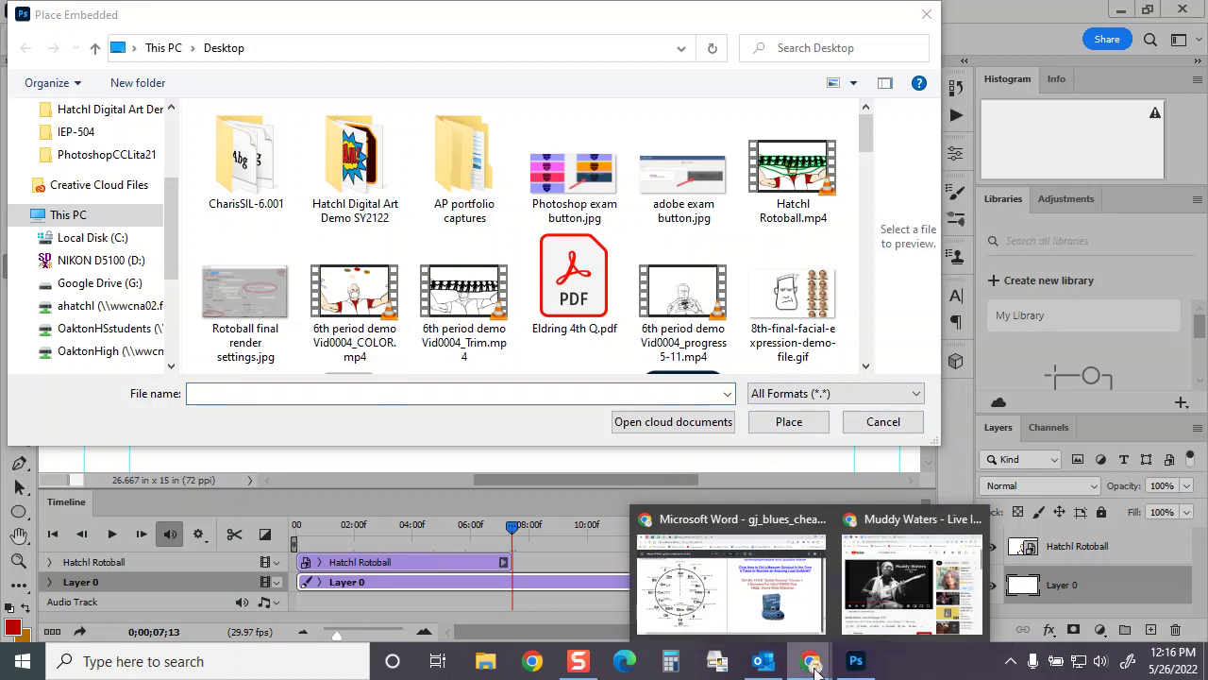
In Chrome's Google Drive tab, open the Rotoball Animation (Own Clips) folder from My Drive
{"action": "left_click", "coordinate": [719, 515]}
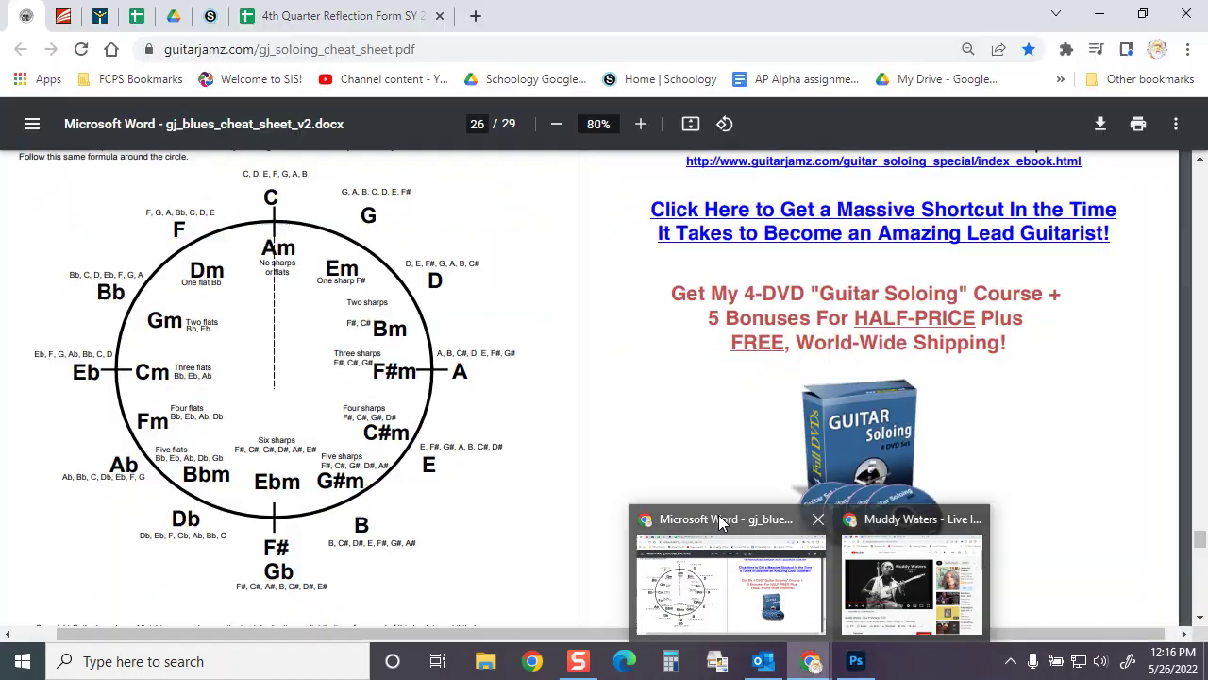
{"action": "left_click", "coordinate": [173, 17]}
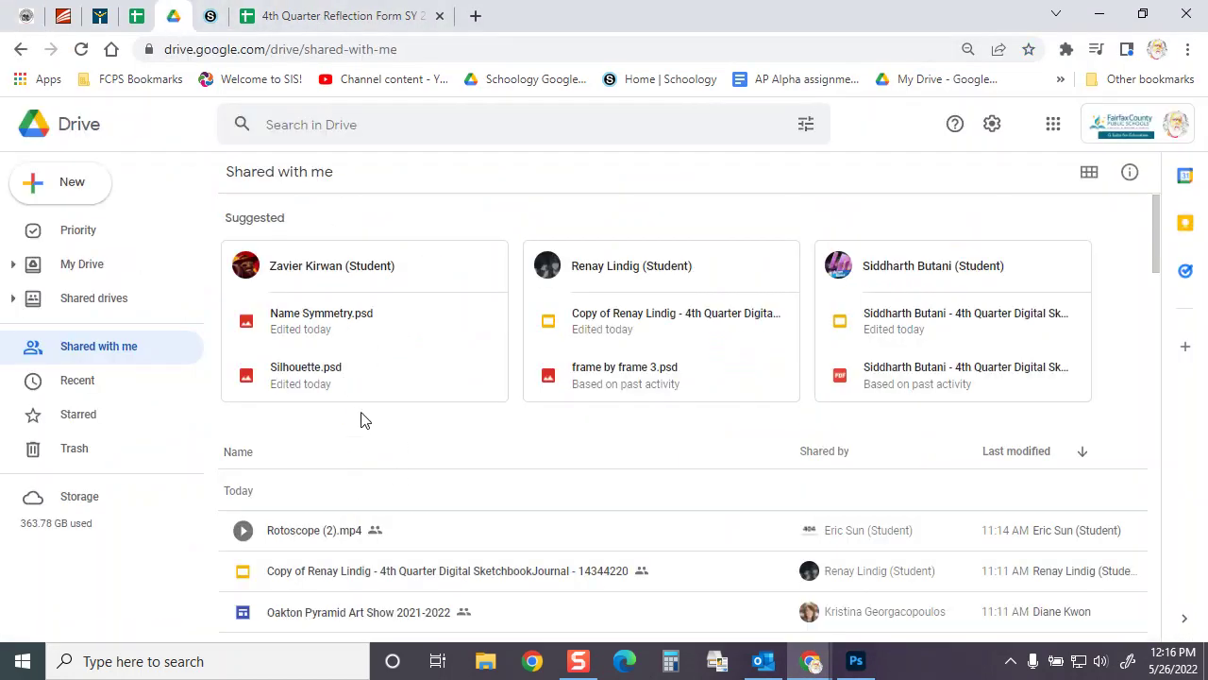
{"action": "left_click", "coordinate": [66, 125]}
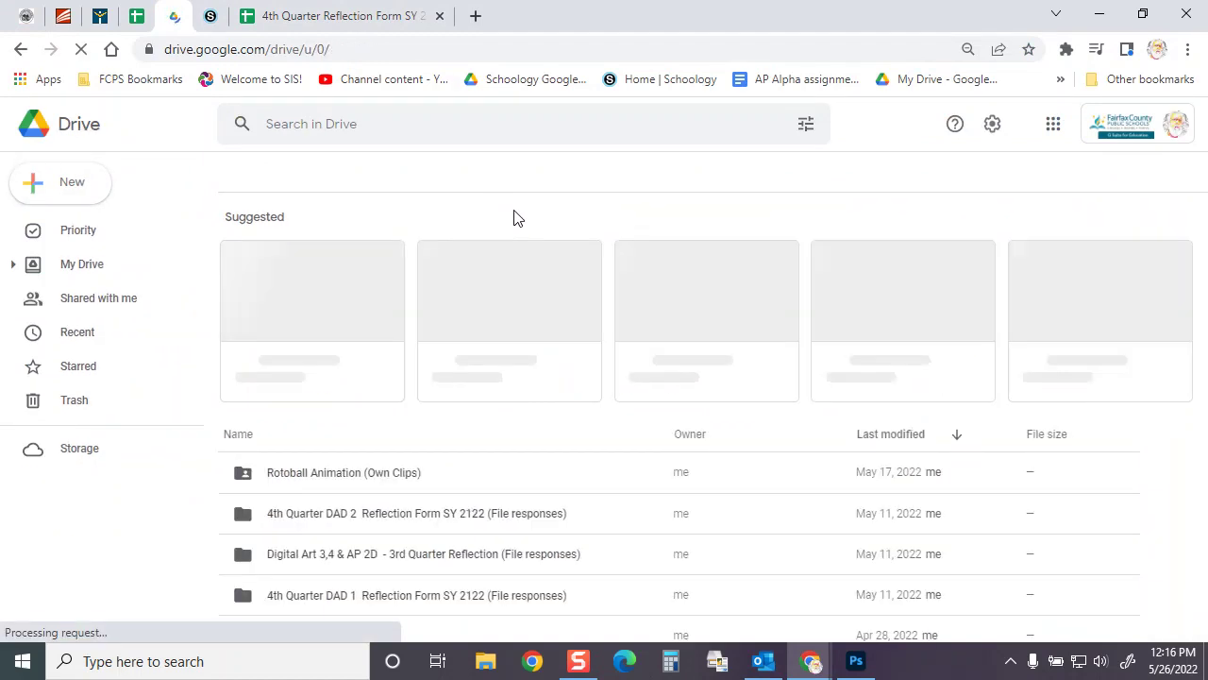
{"action": "double_click", "coordinate": [330, 476]}
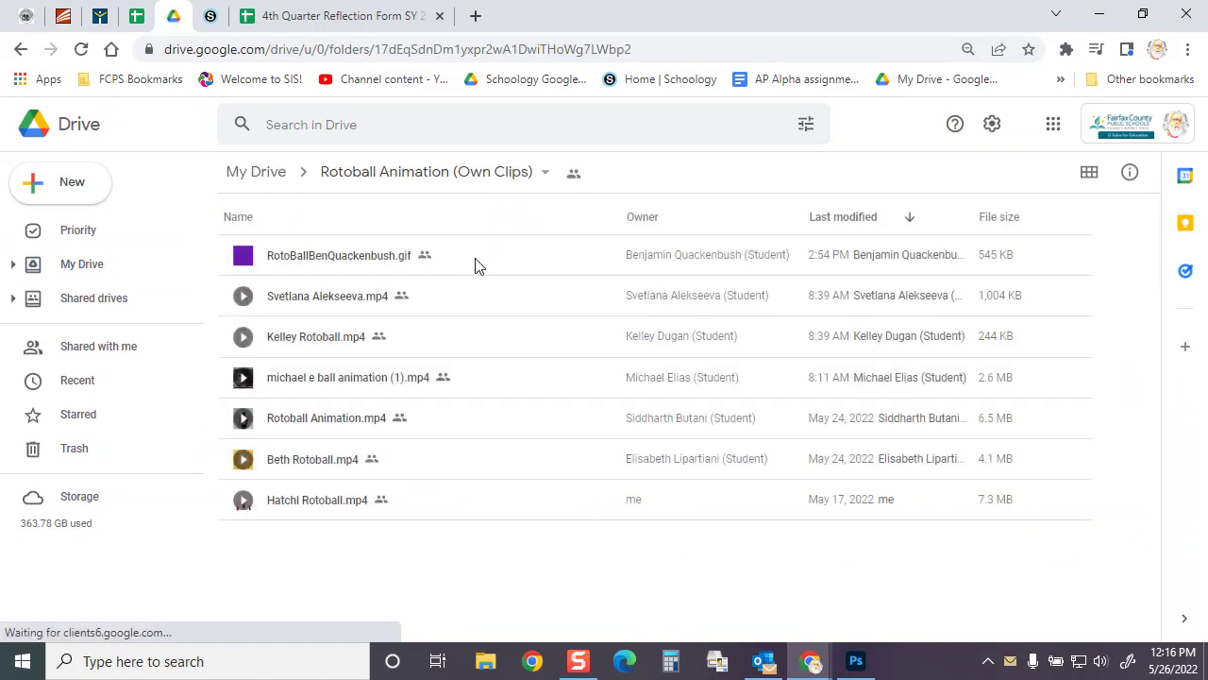
Download the first classmates' mp4 clips, including a copied Rotoball clip and the fourth clip
{"action": "right_click", "coordinate": [322, 294]}
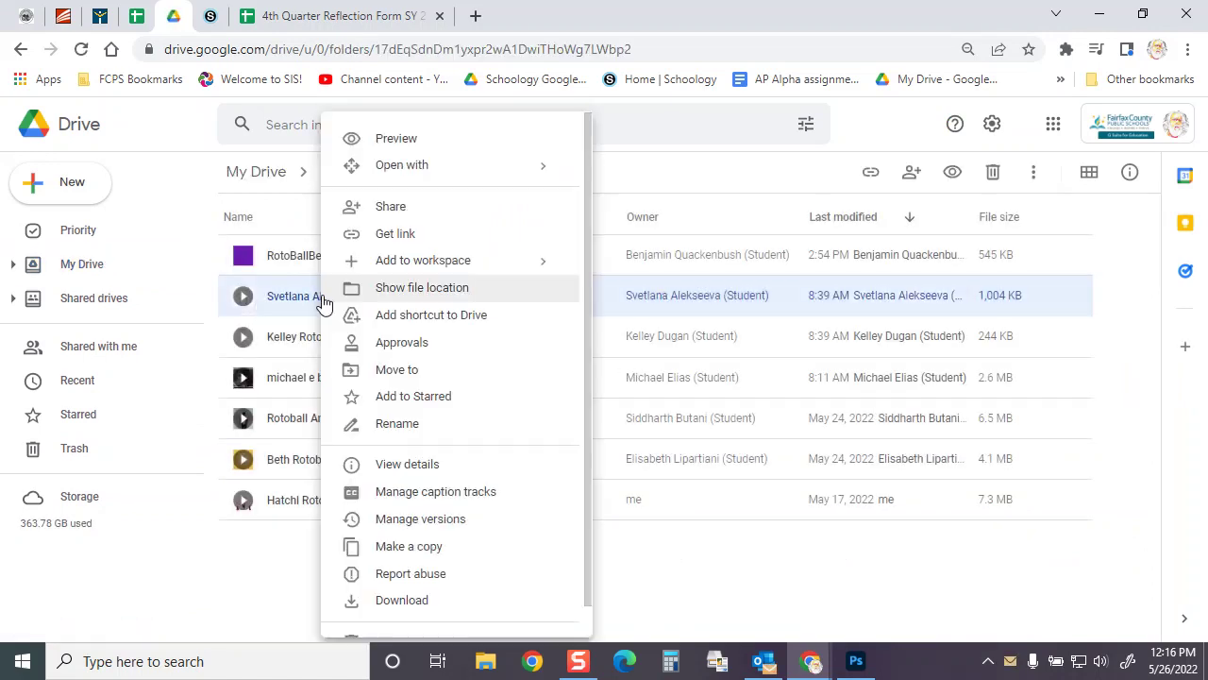
{"action": "left_click", "coordinate": [400, 600]}
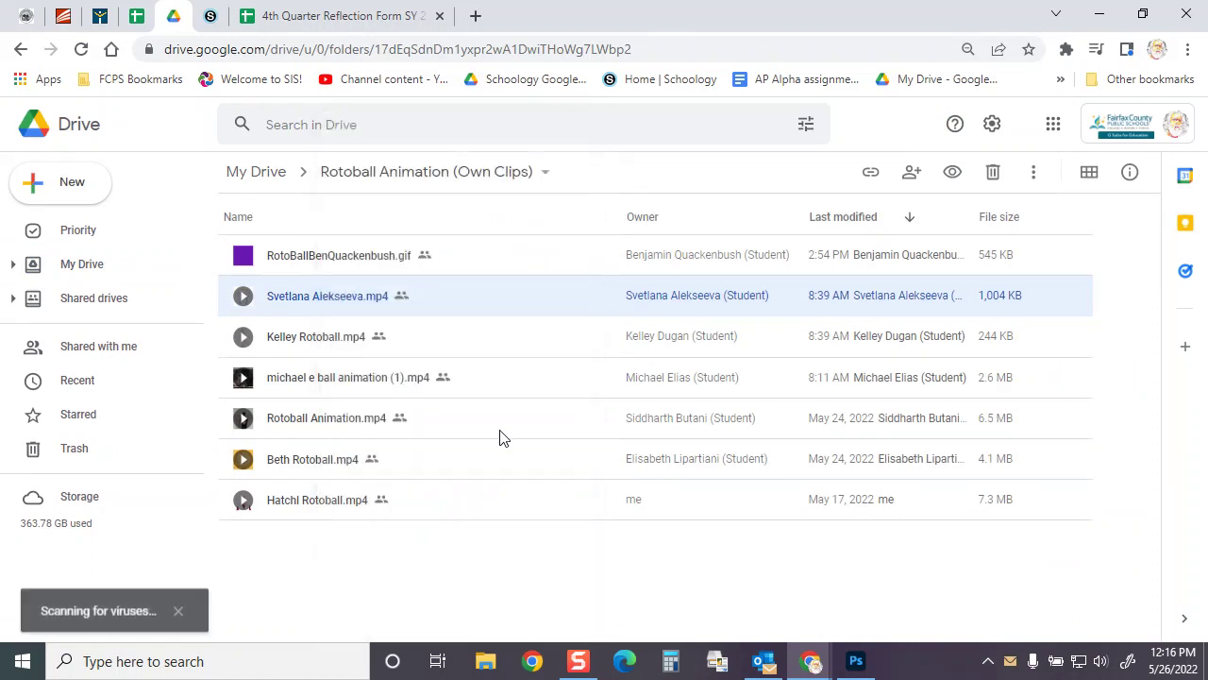
{"action": "right_click", "coordinate": [362, 338]}
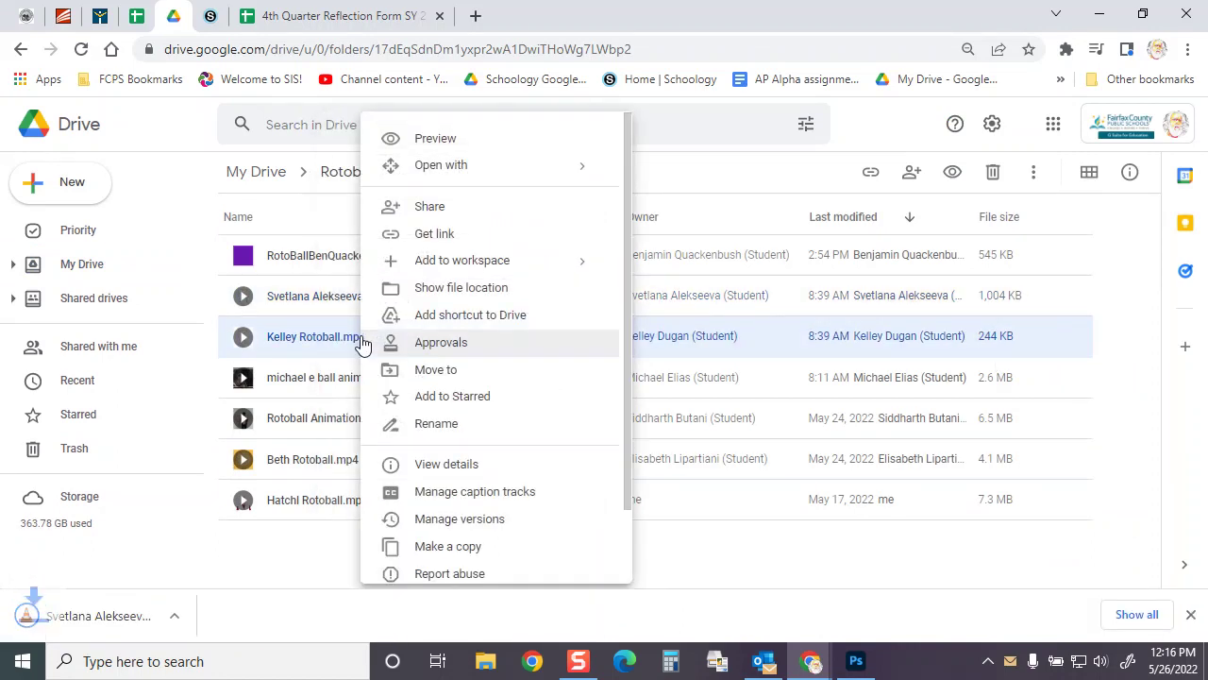
{"action": "scroll", "coordinate": [500, 528], "scroll_direction": "down", "scroll_amount": 2}
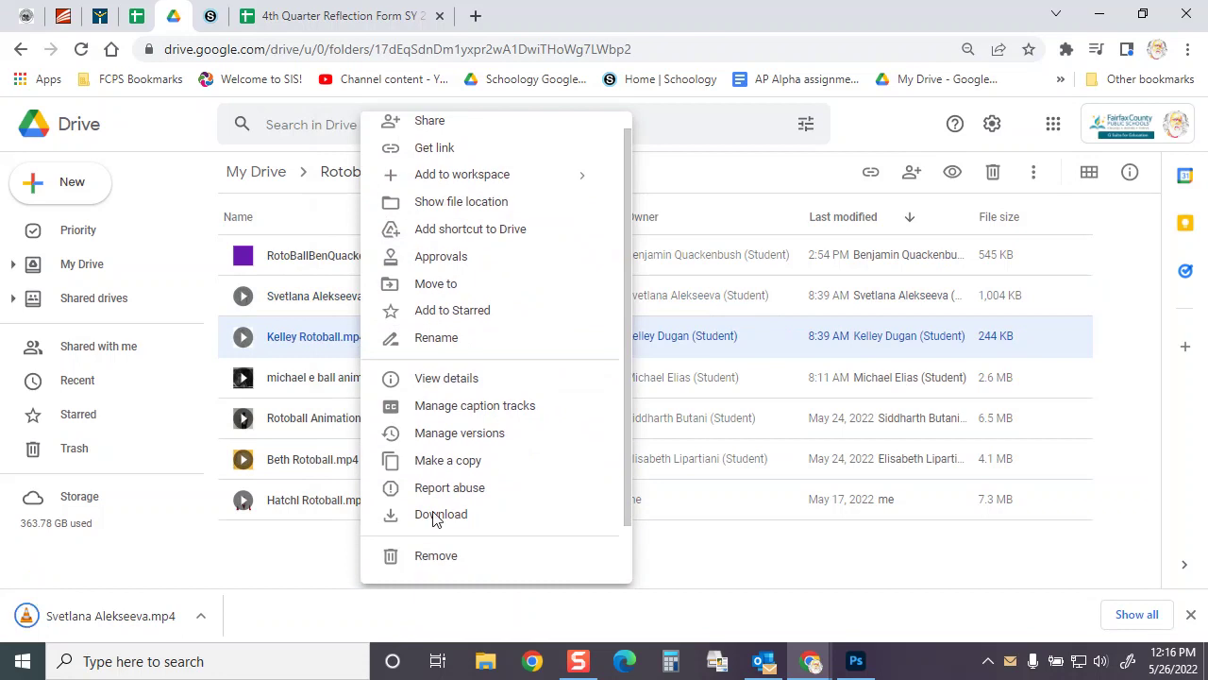
{"action": "left_click", "coordinate": [448, 459]}
{"action": "right_click", "coordinate": [340, 375]}
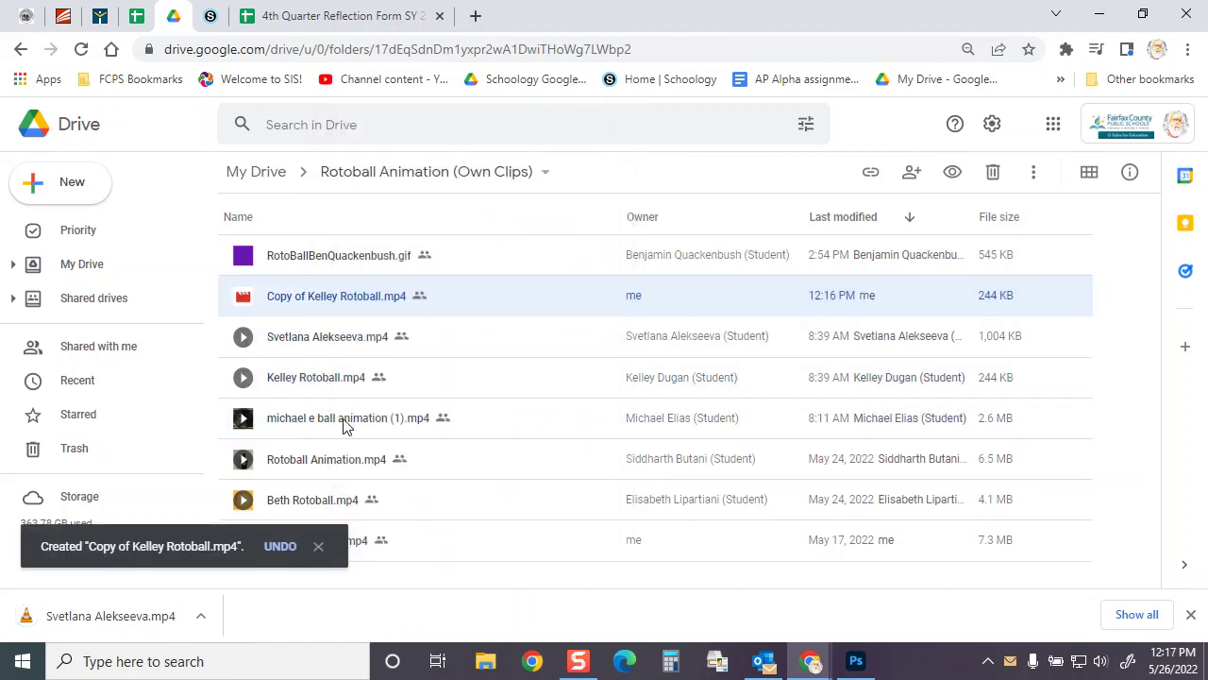
{"action": "right_click", "coordinate": [330, 304]}
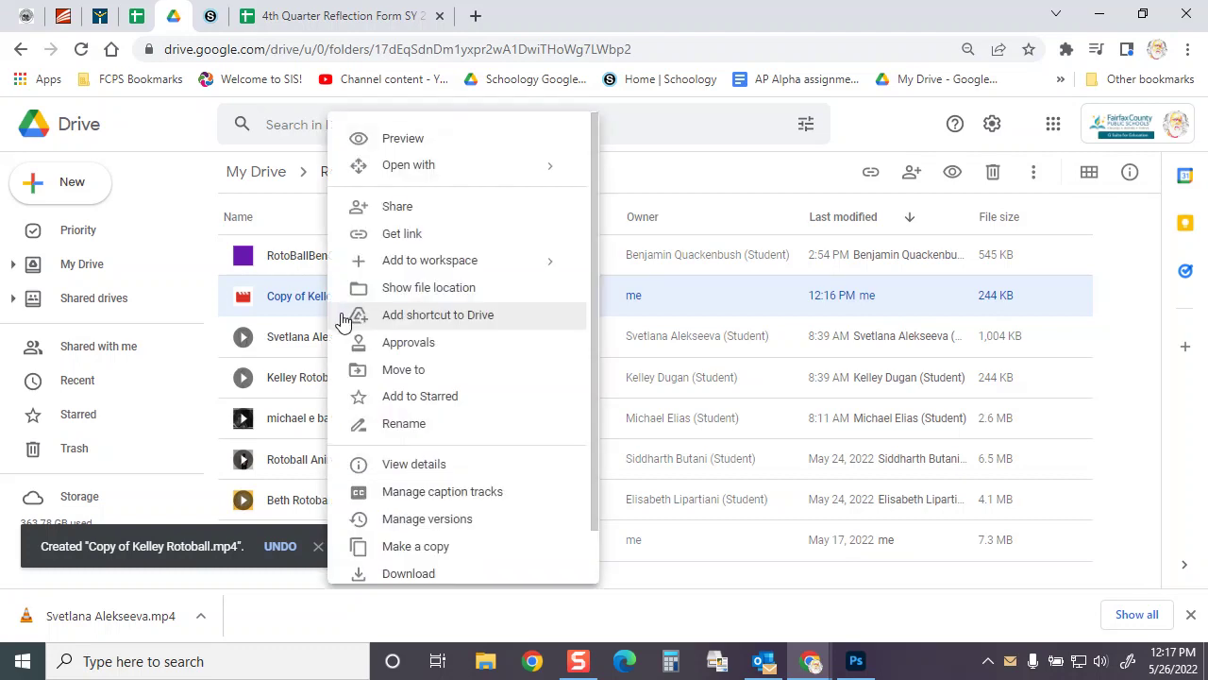
{"action": "left_click", "coordinate": [418, 574]}
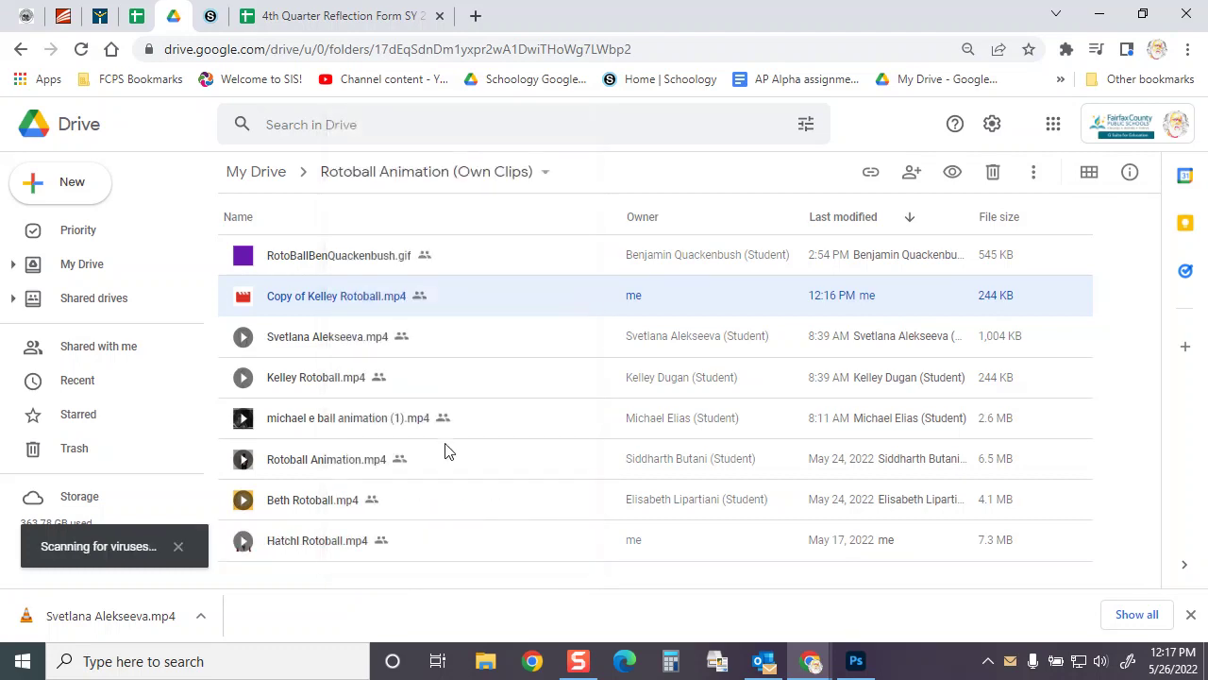
{"action": "right_click", "coordinate": [321, 342]}
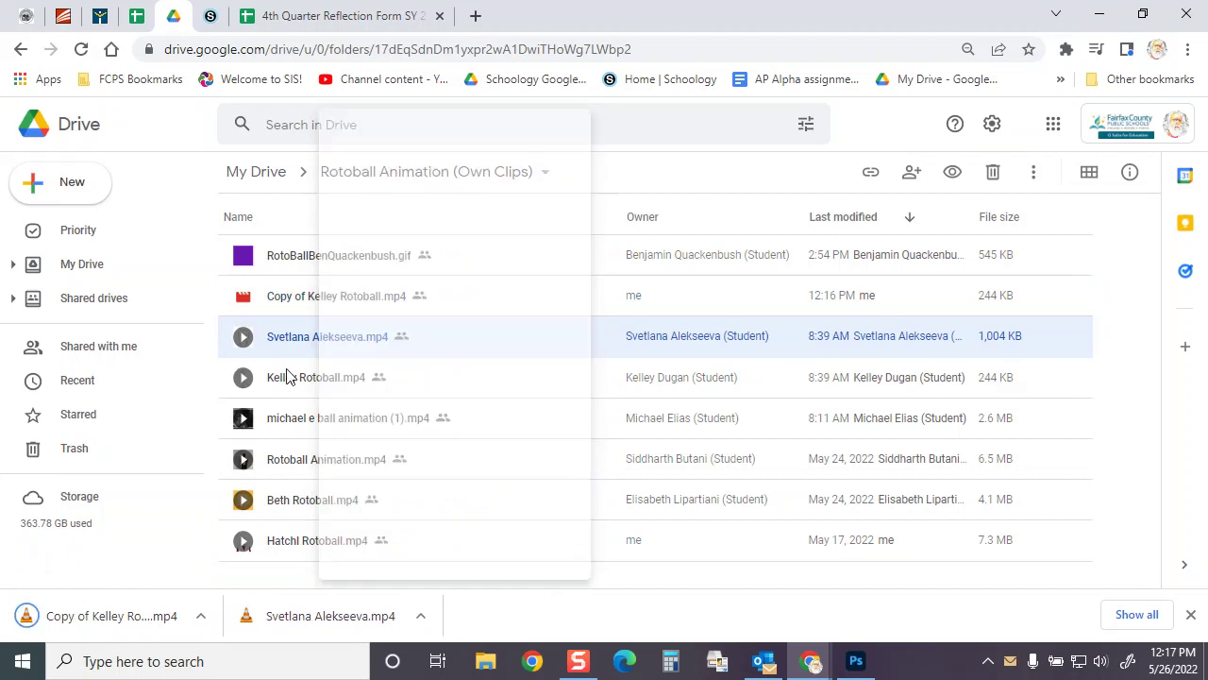
{"action": "right_click", "coordinate": [289, 375]}
{"action": "scroll", "coordinate": [394, 522], "scroll_direction": "down", "scroll_amount": 1}
{"action": "left_click", "coordinate": [394, 518]}
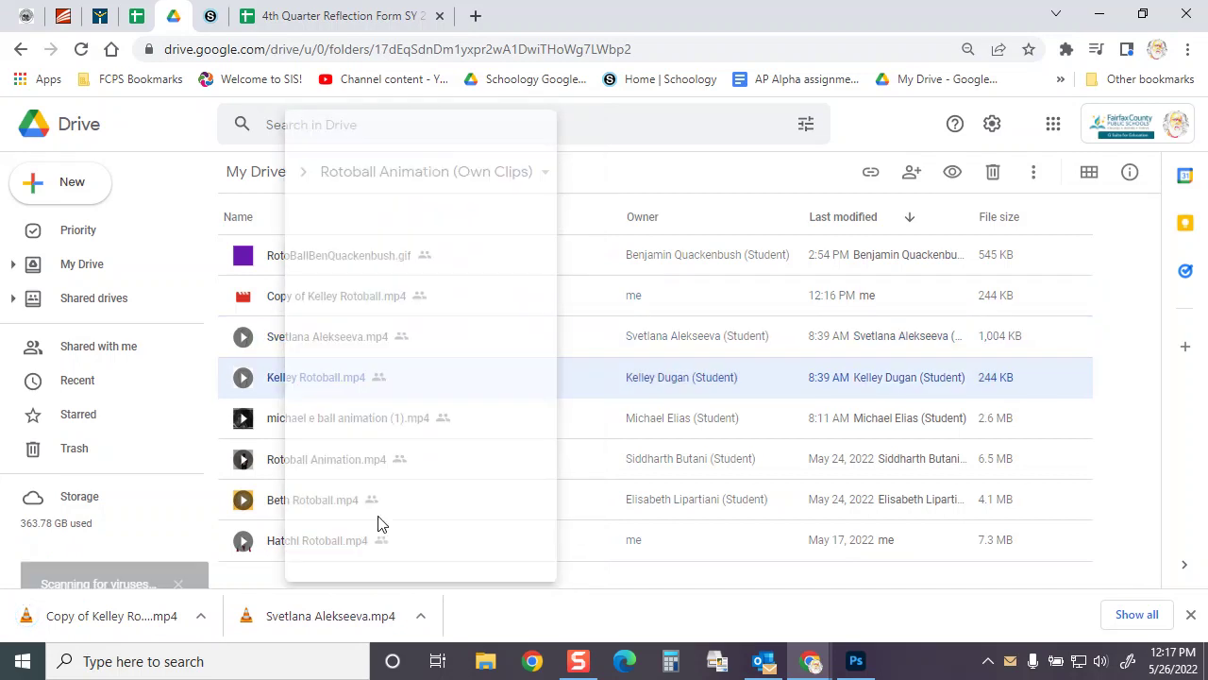
Download the 2.6 MB ball animation, Rotoball Animation.mp4, the 4.1 MB clip and the purple GIF
{"action": "right_click", "coordinate": [379, 420]}
{"action": "scroll", "coordinate": [462, 487], "scroll_direction": "down", "scroll_amount": 2}
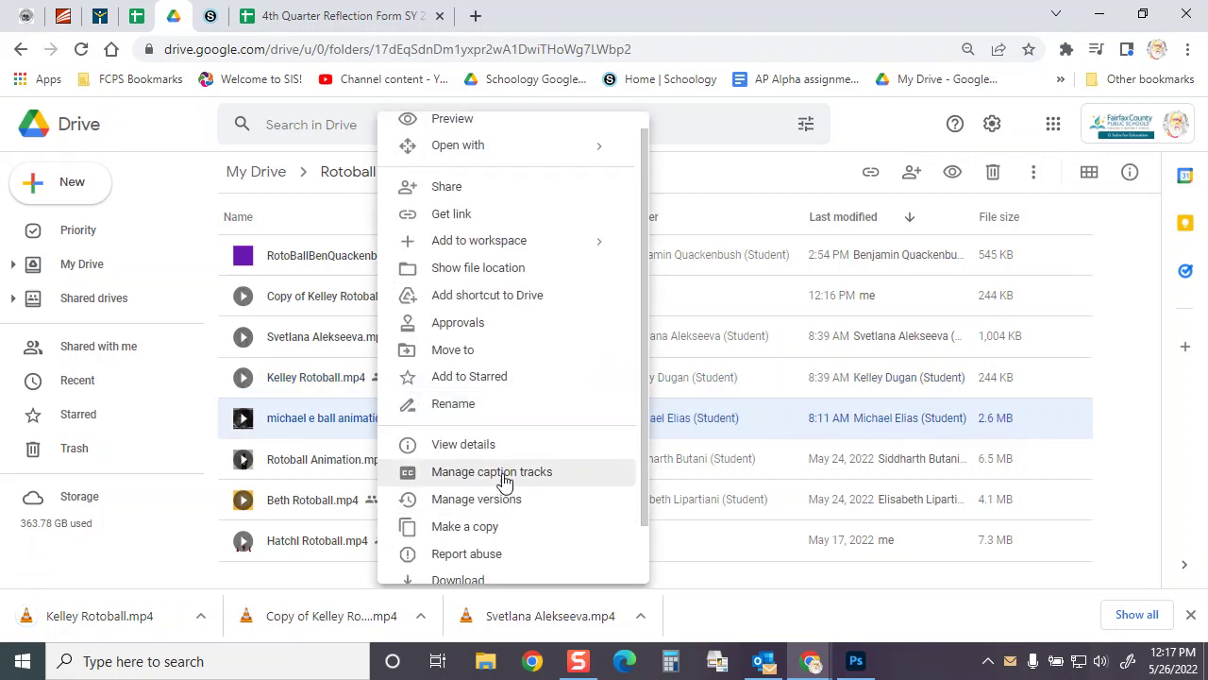
{"action": "left_click", "coordinate": [450, 519]}
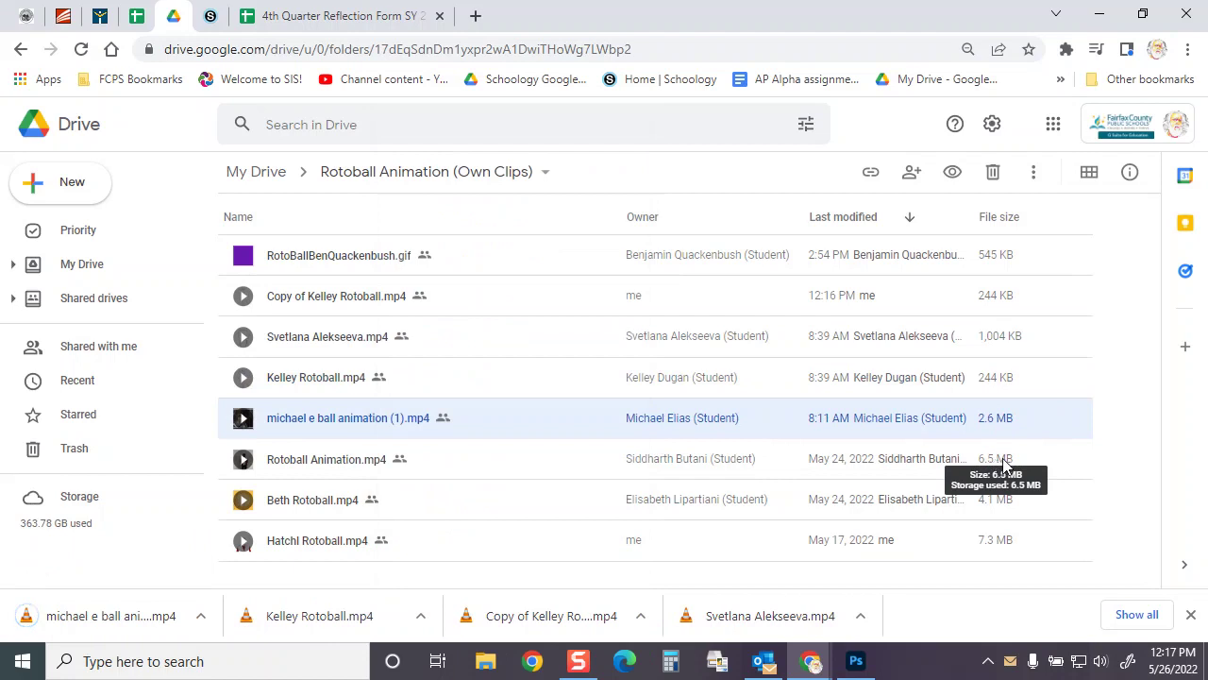
{"action": "right_click", "coordinate": [350, 461]}
{"action": "scroll", "coordinate": [462, 439], "scroll_direction": "down", "scroll_amount": 2}
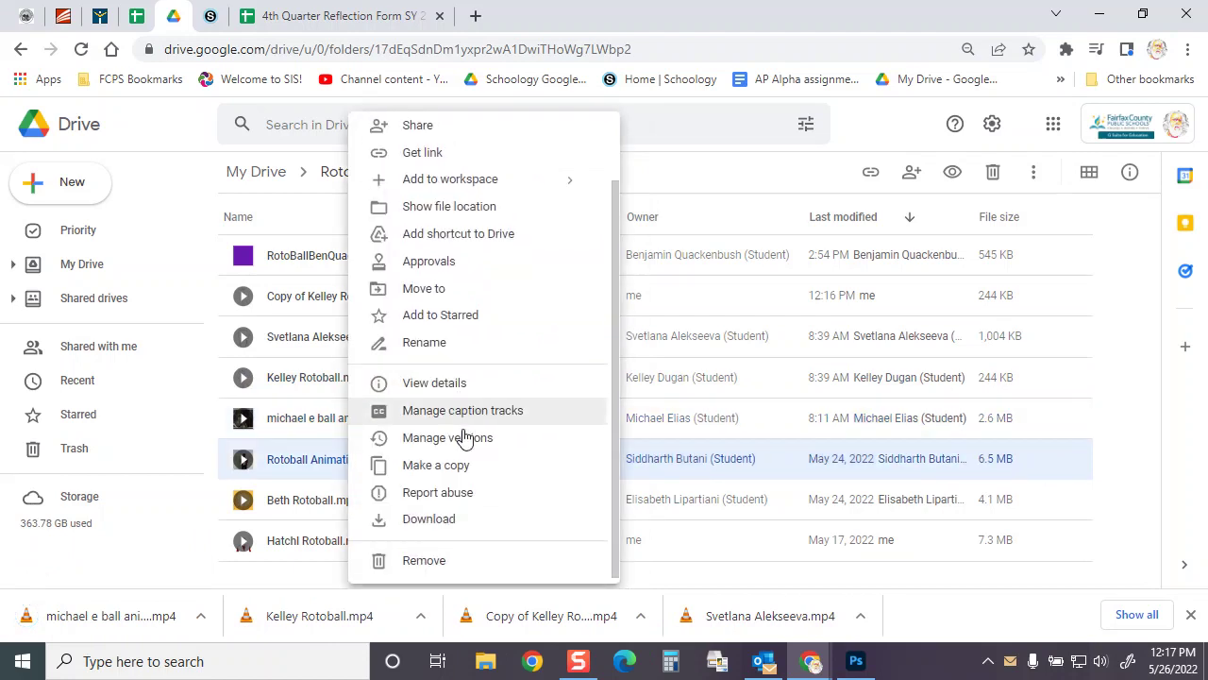
{"action": "left_click", "coordinate": [441, 521]}
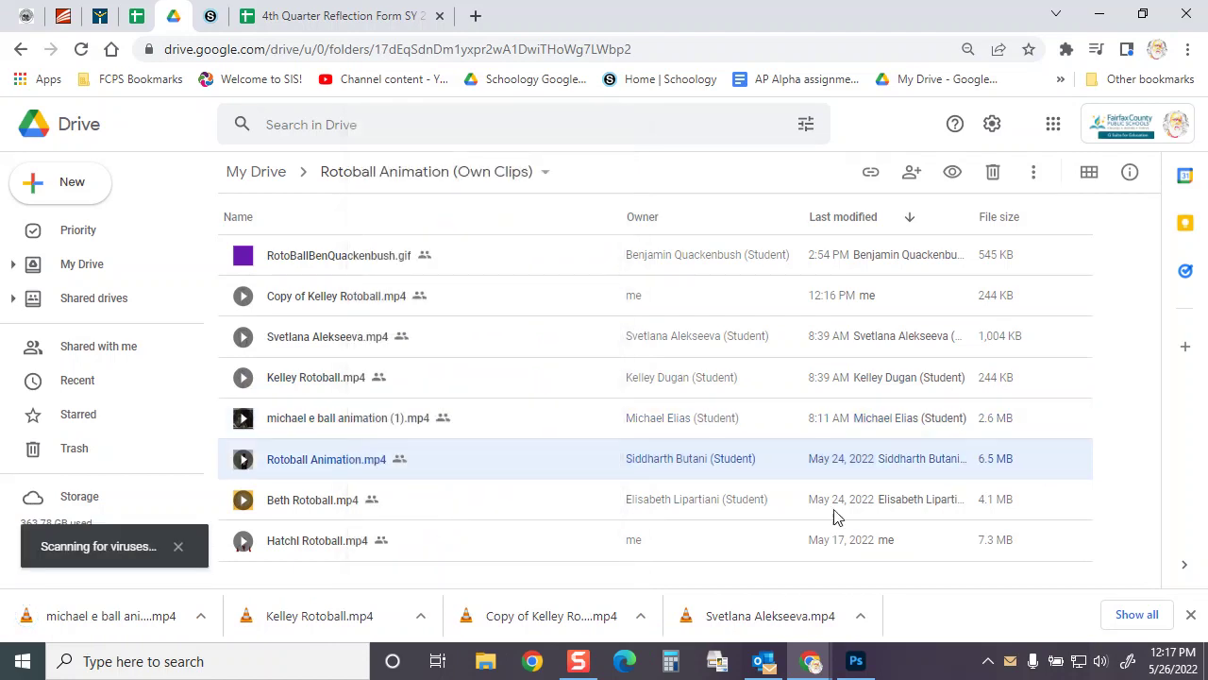
{"action": "right_click", "coordinate": [302, 508]}
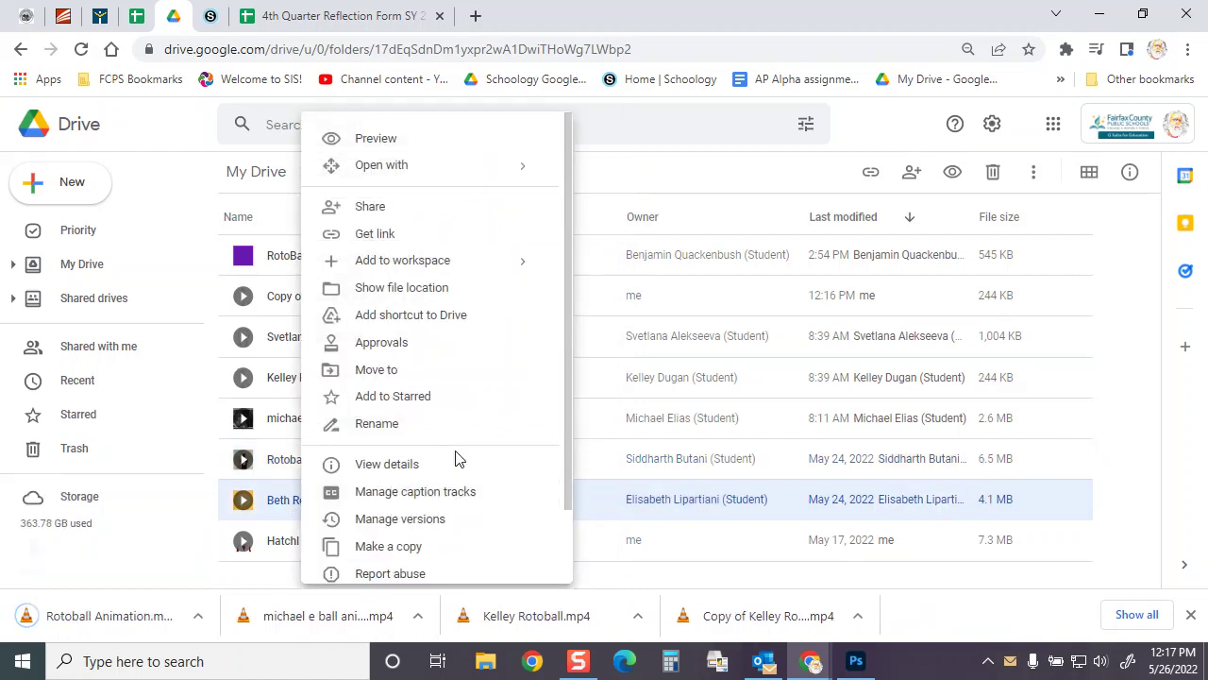
{"action": "scroll", "coordinate": [458, 461], "scroll_direction": "down", "scroll_amount": 2}
{"action": "left_click", "coordinate": [373, 515]}
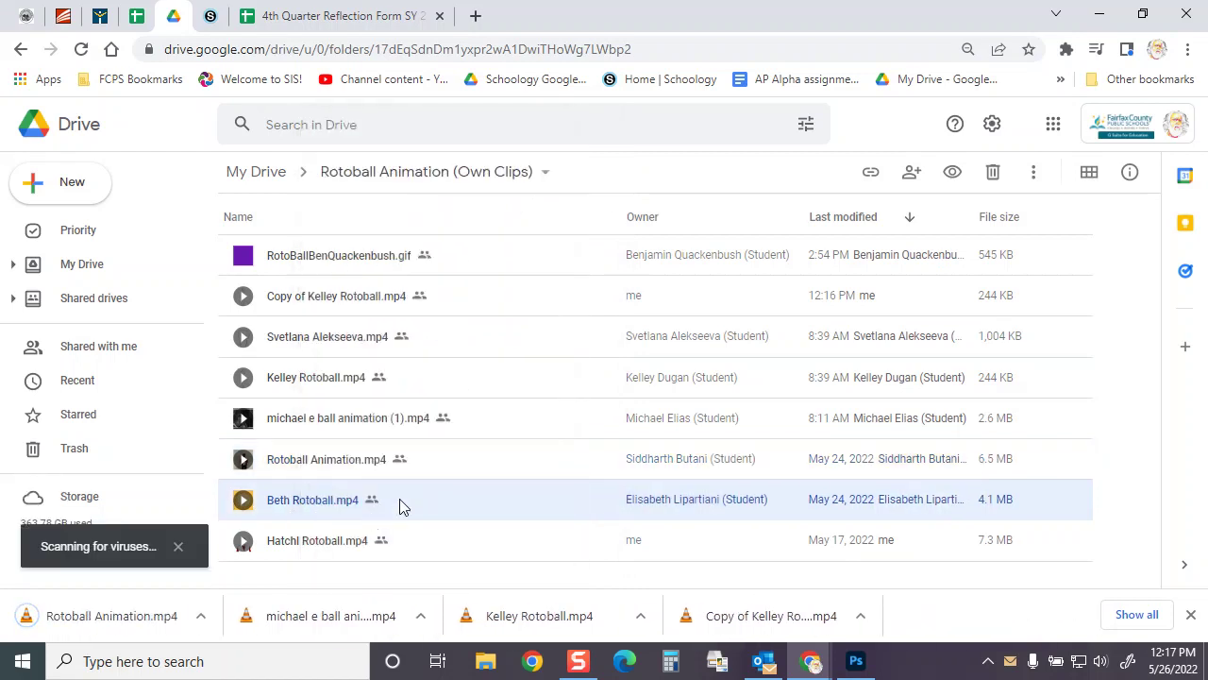
{"action": "right_click", "coordinate": [319, 258]}
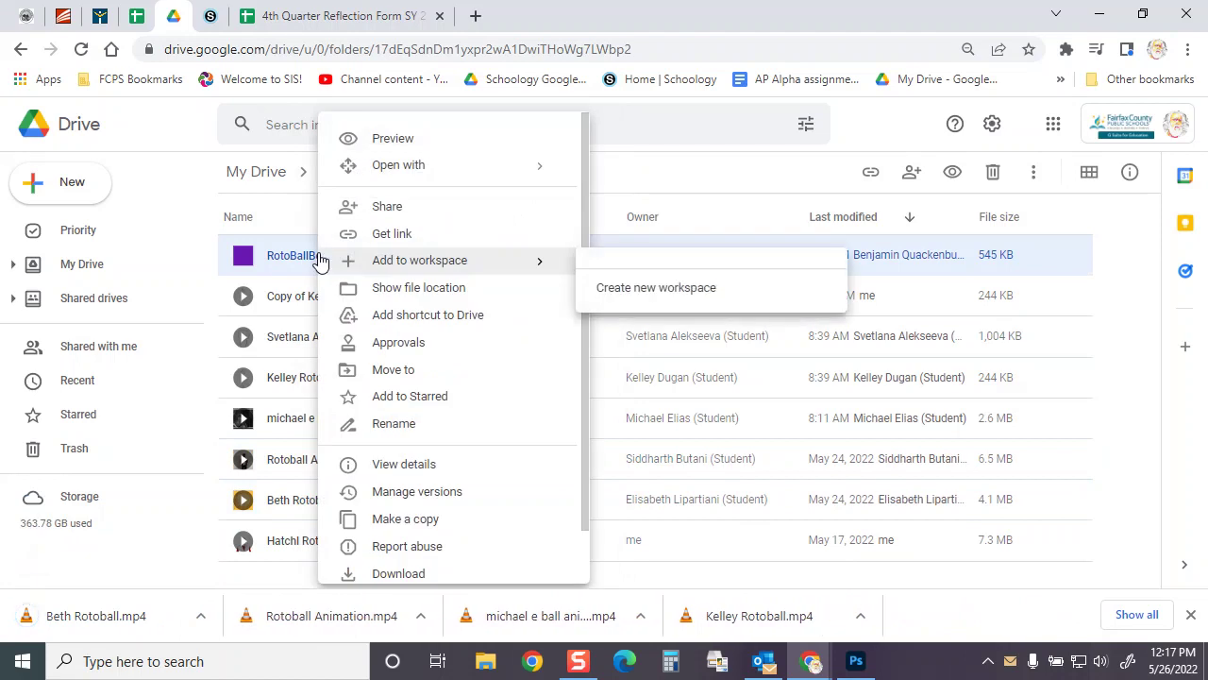
{"action": "left_click", "coordinate": [401, 573]}
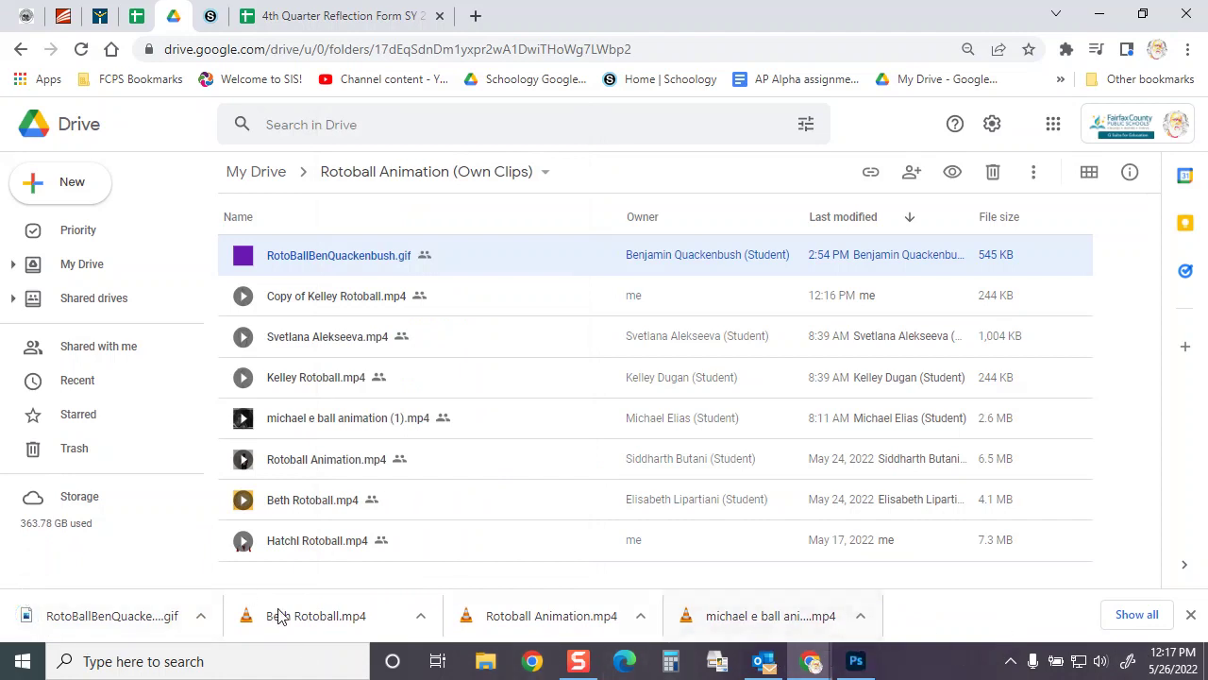
Show the downloaded clips in the Downloads folder window, then return to Photoshop's Place dialog
{"action": "left_click", "coordinate": [201, 615]}
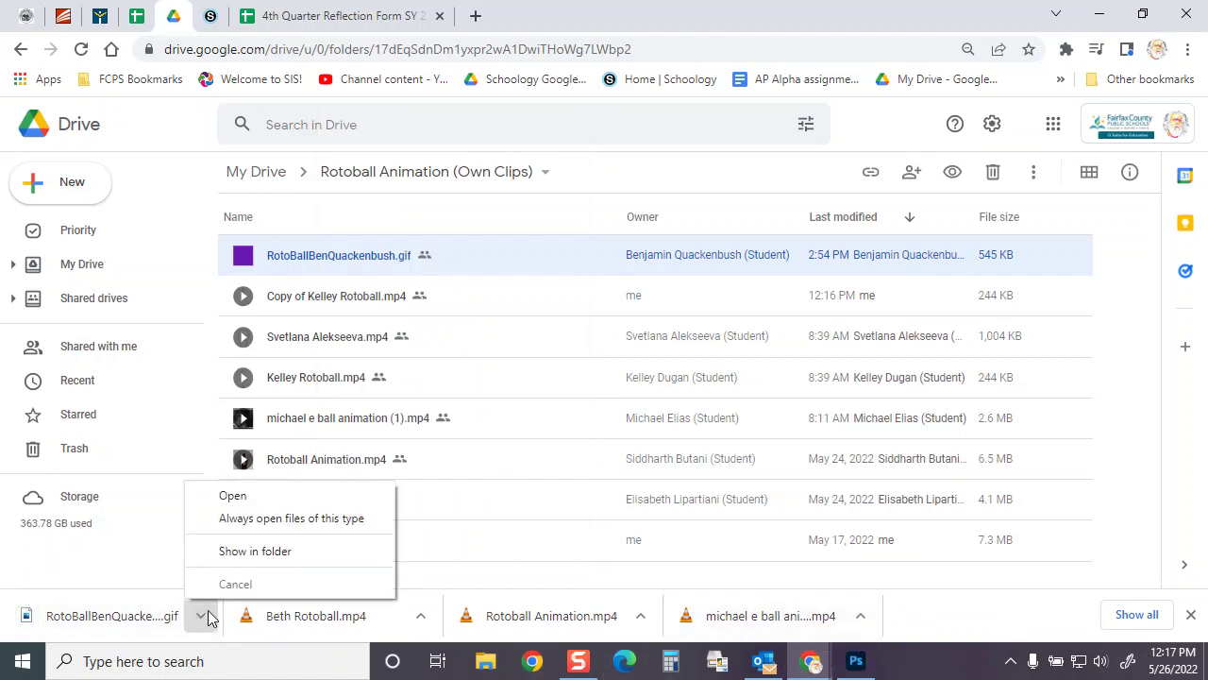
{"action": "left_click", "coordinate": [351, 553]}
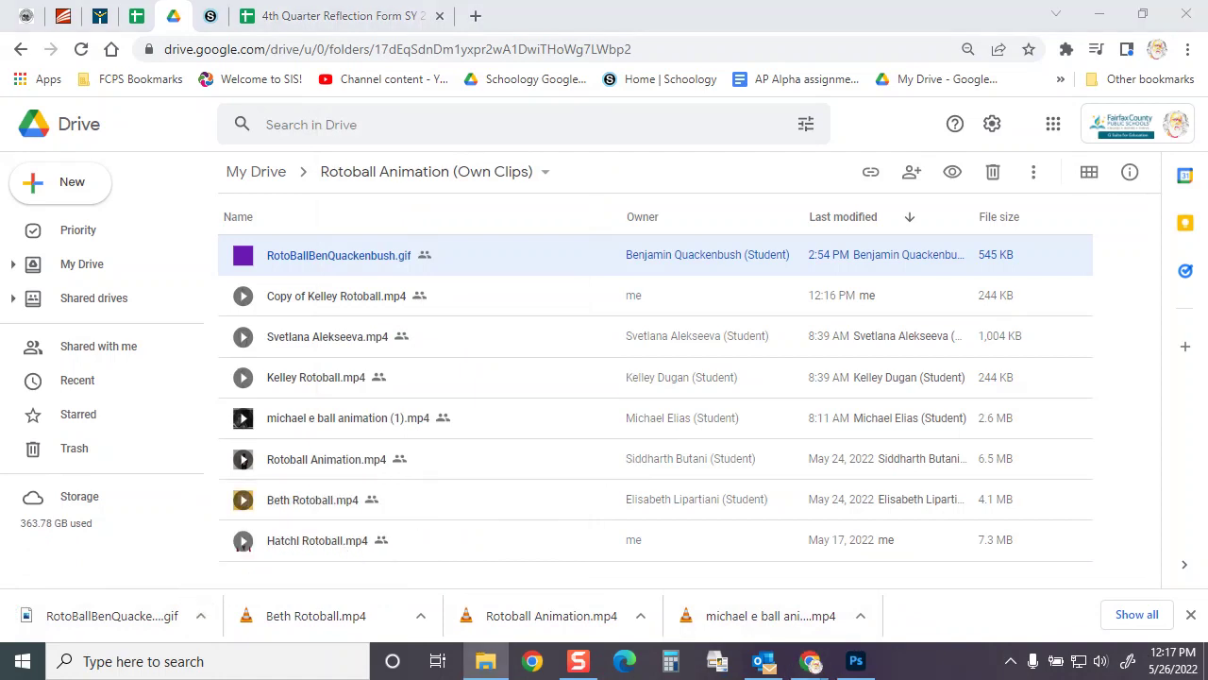
{"action": "left_click_drag", "start_coordinate": [424, 151], "coordinate": [729, 92]}
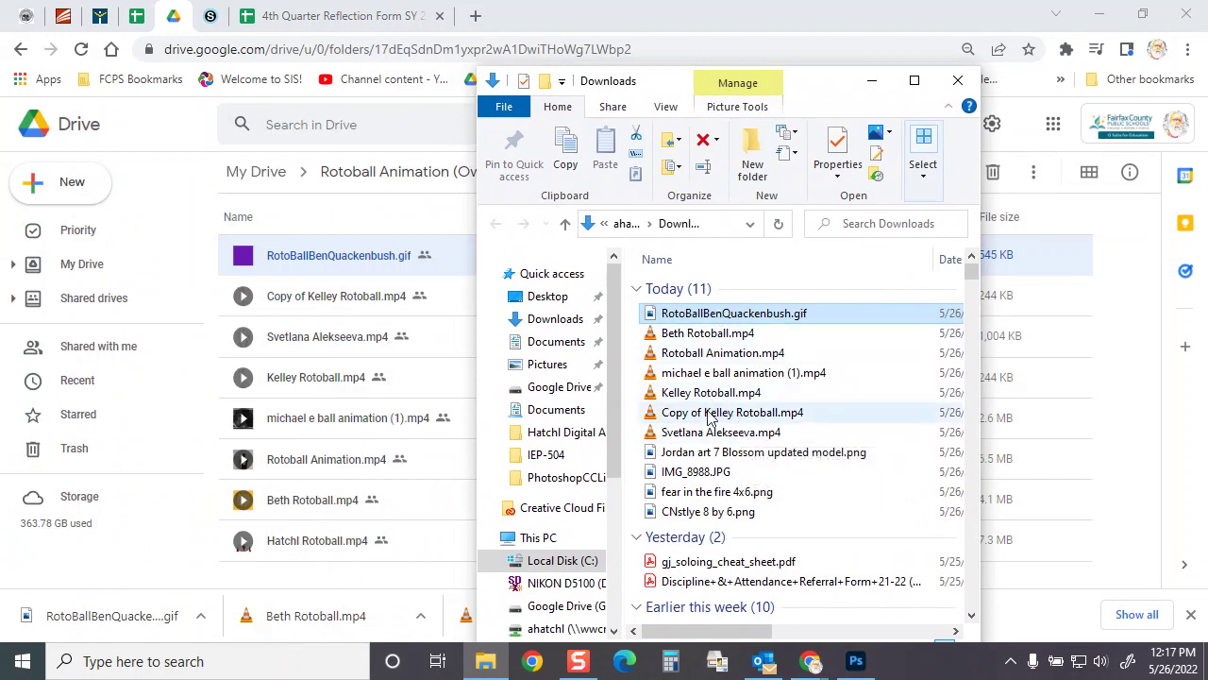
{"action": "left_click", "coordinate": [856, 661]}
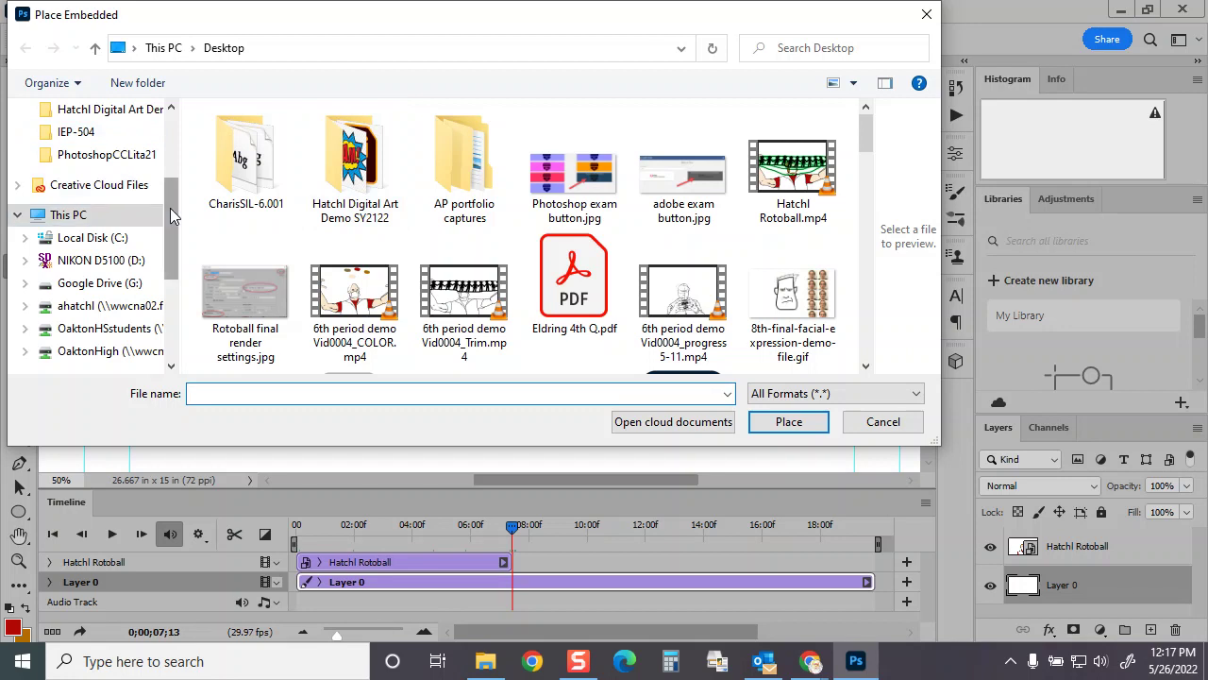
Place Beth Rotoball.mp4 from Downloads as a new clip starting at 7;13 and commit it
{"action": "scroll", "coordinate": [102, 170], "scroll_direction": "up", "scroll_amount": 3}
{"action": "left_click", "coordinate": [102, 170]}
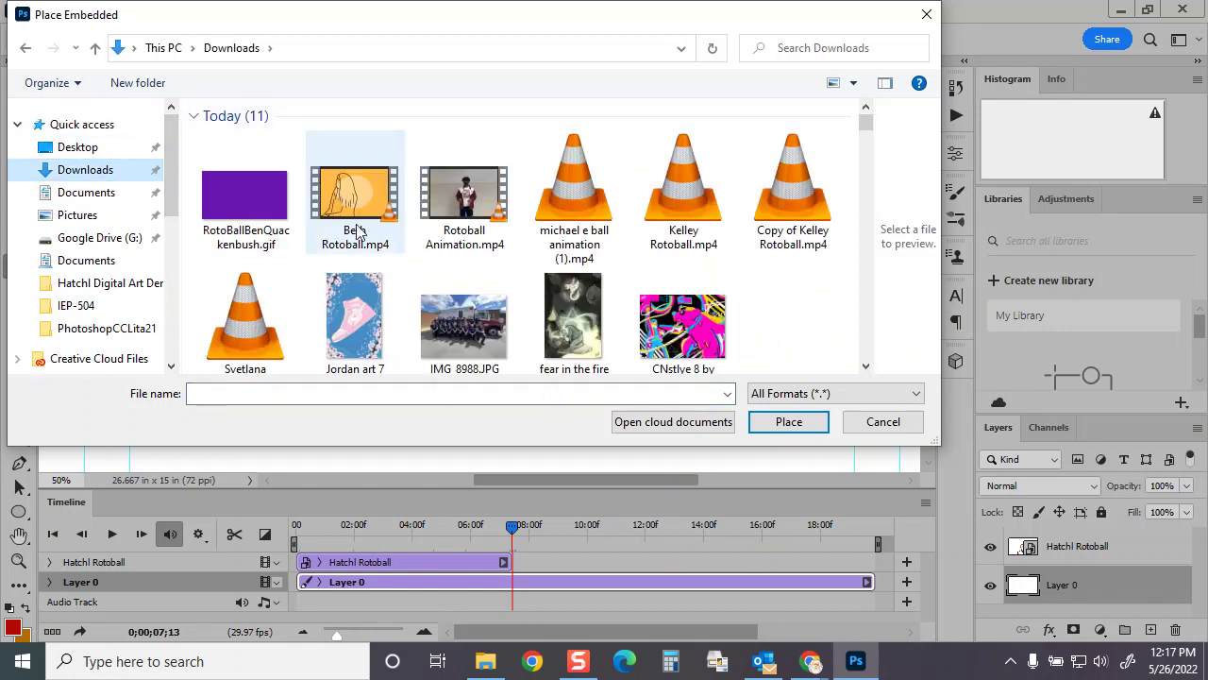
{"action": "left_click", "coordinate": [349, 195]}
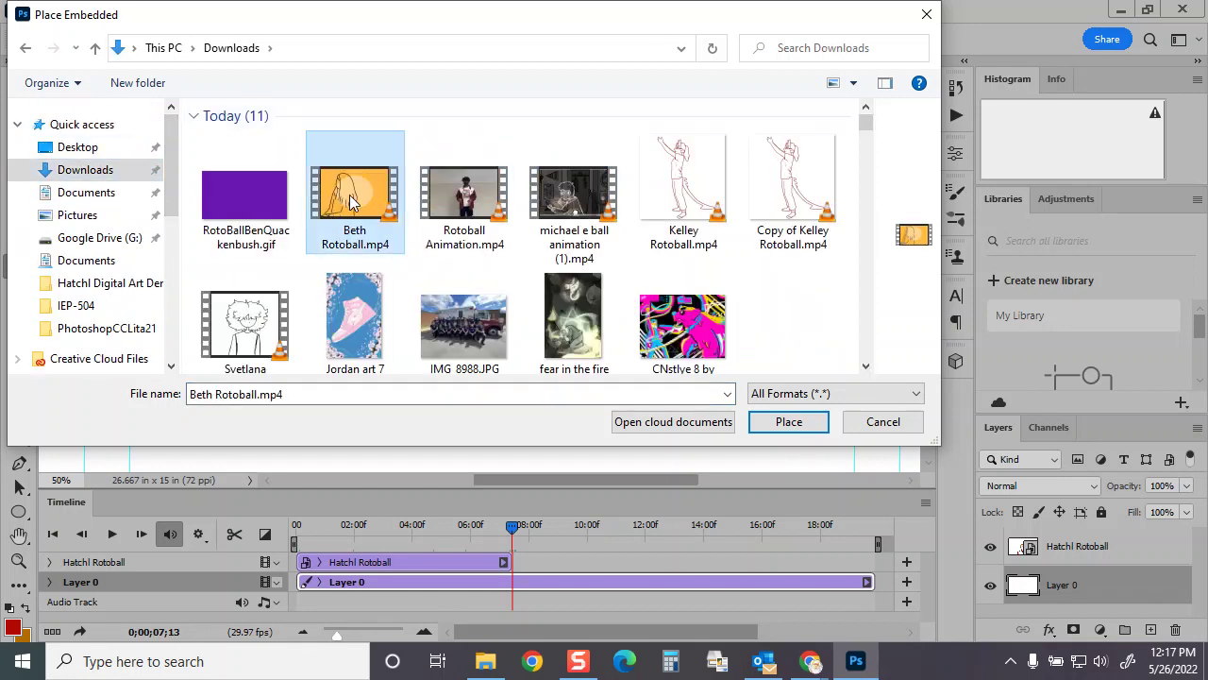
{"action": "left_click", "coordinate": [793, 424]}
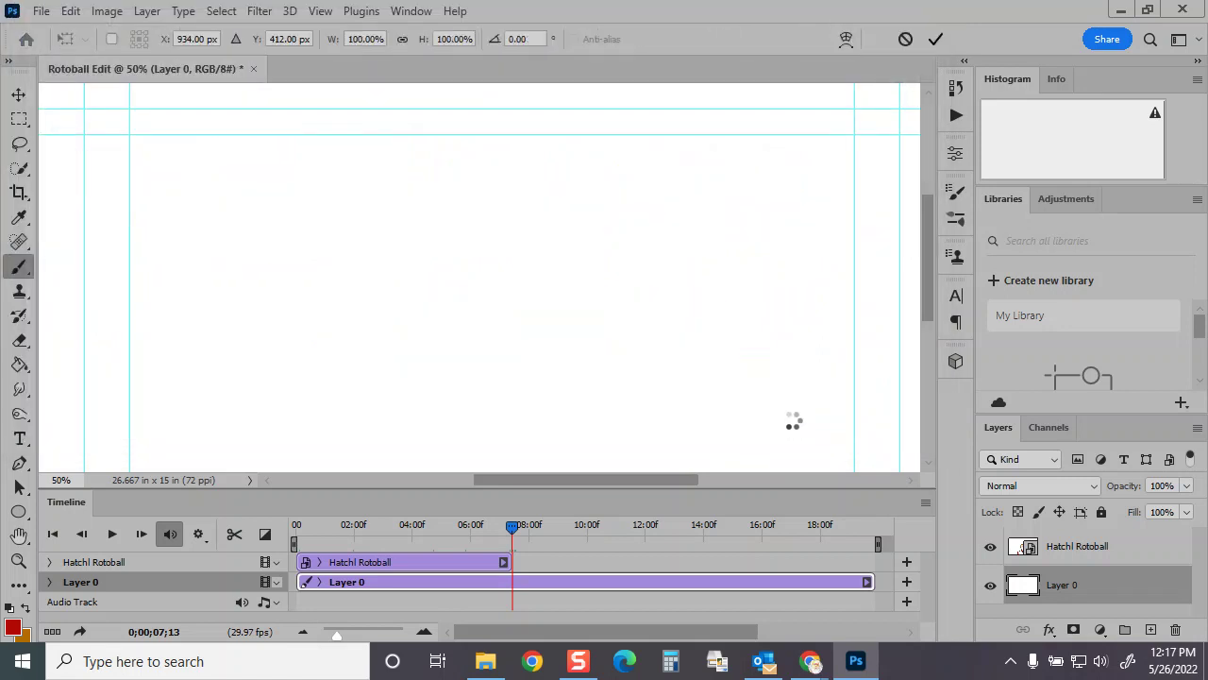
{"action": "left_click", "coordinate": [937, 38]}
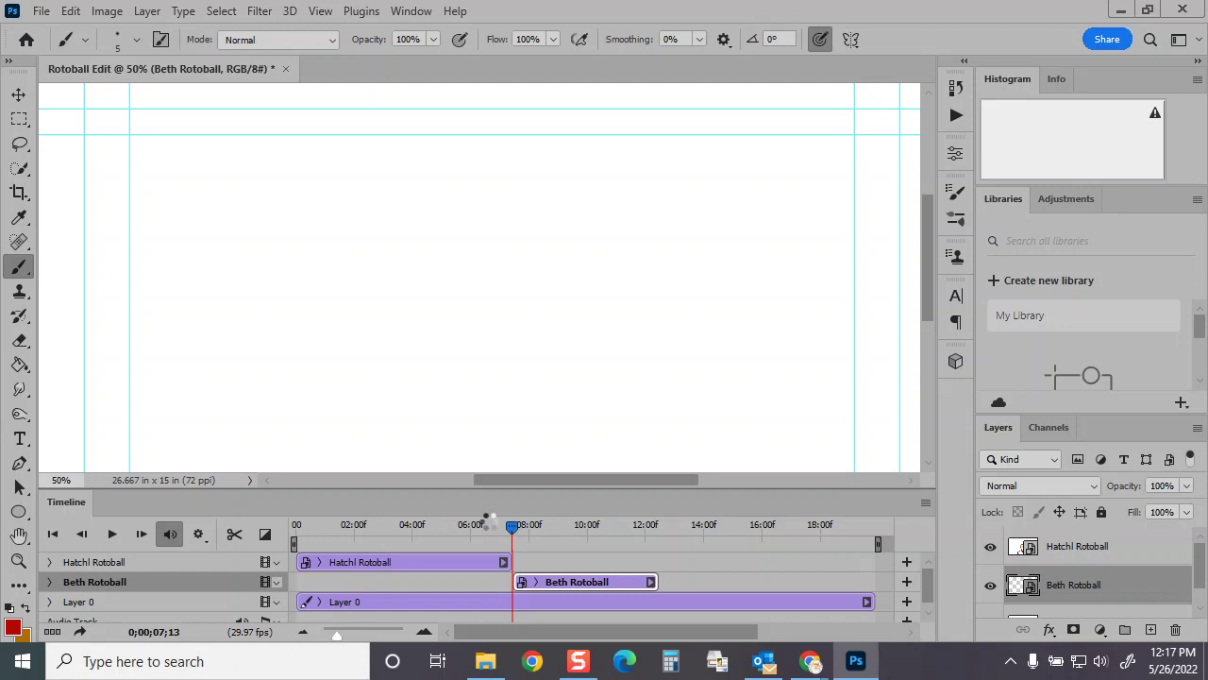
{"action": "mouse_move", "coordinate": [488, 521]}
{"action": "left_mouse_down"}
{"action": "mouse_move", "coordinate": [440, 524]}
{"action": "mouse_move", "coordinate": [512, 515]}
{"action": "mouse_move", "coordinate": [662, 528]}
{"action": "left_mouse_up"}
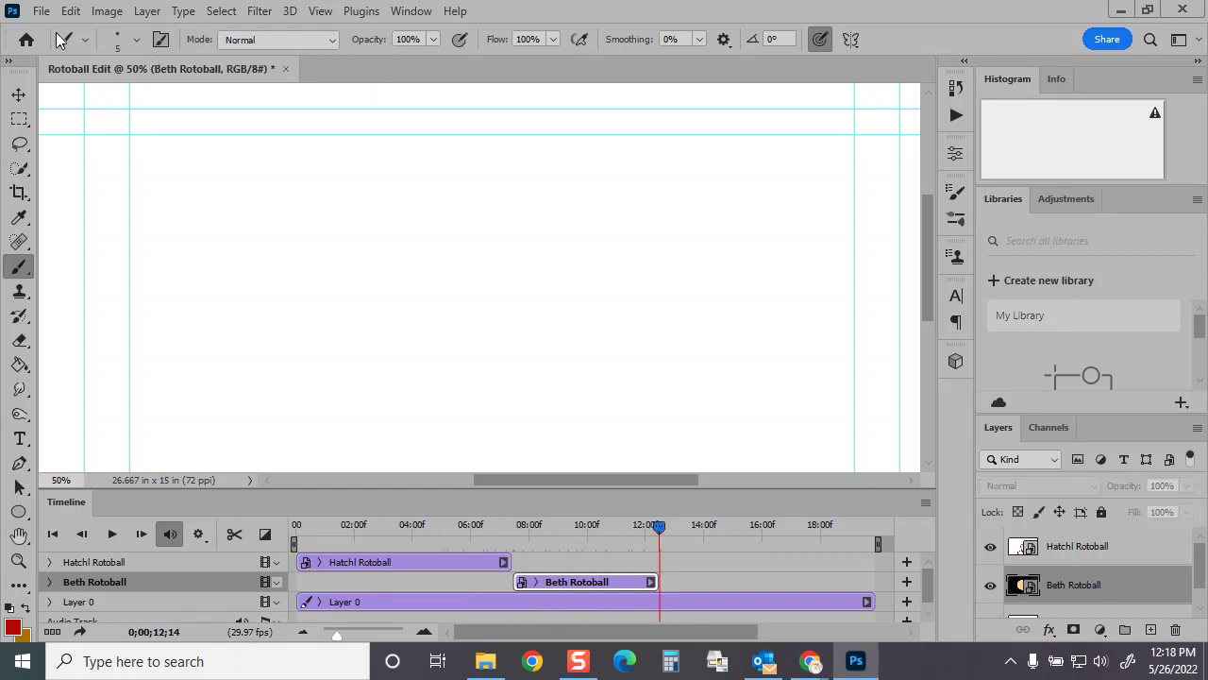
{"action": "left_click", "coordinate": [486, 661]}
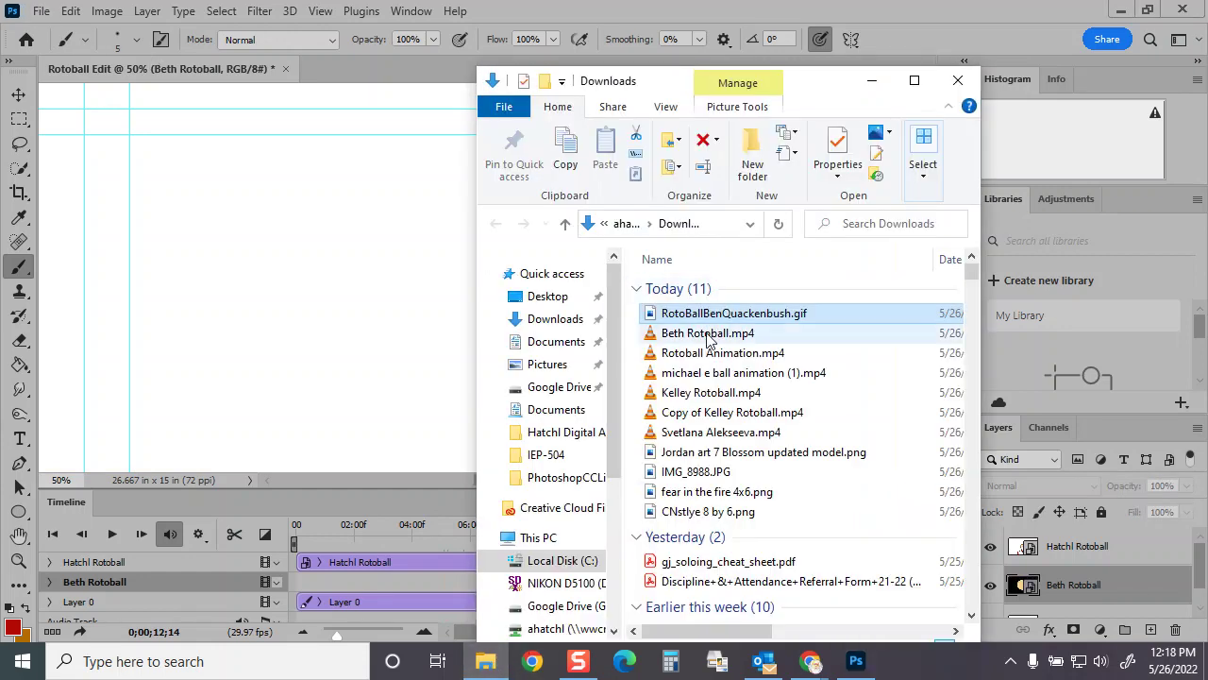
Add Rotoball Animation.mp4 at 12;14, split it at 17;19 and remove the leftover piece
{"action": "left_click_drag", "start_coordinate": [708, 353], "coordinate": [397, 317]}
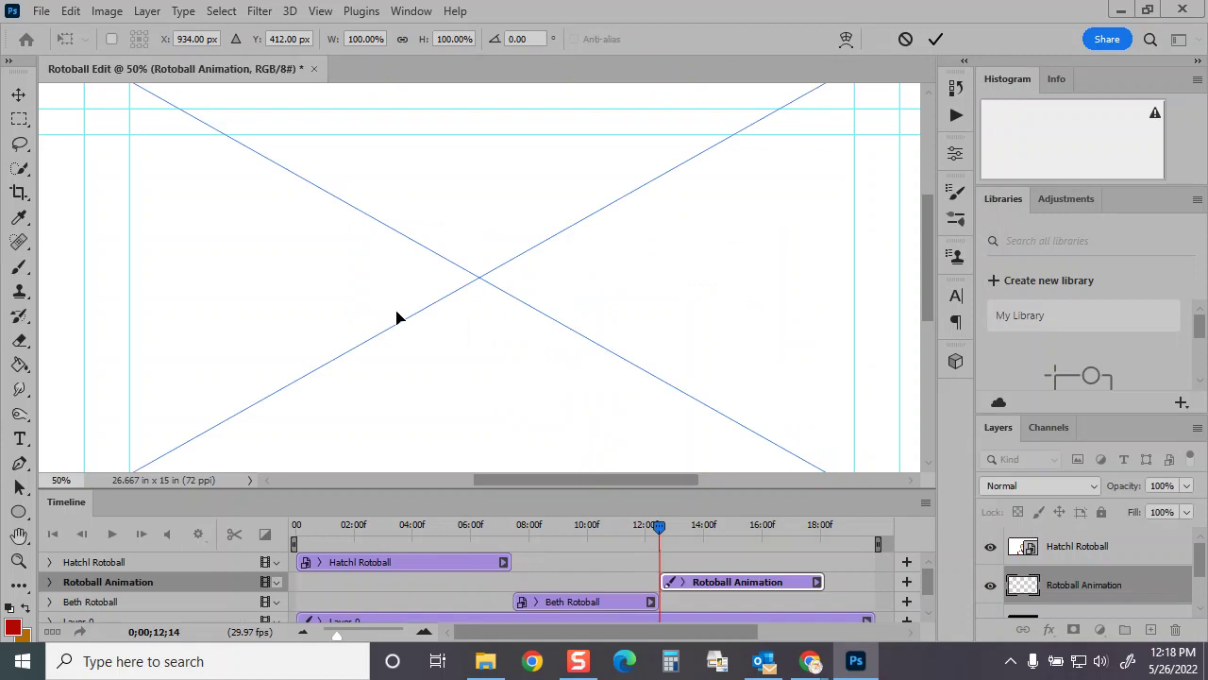
{"action": "left_click", "coordinate": [936, 39]}
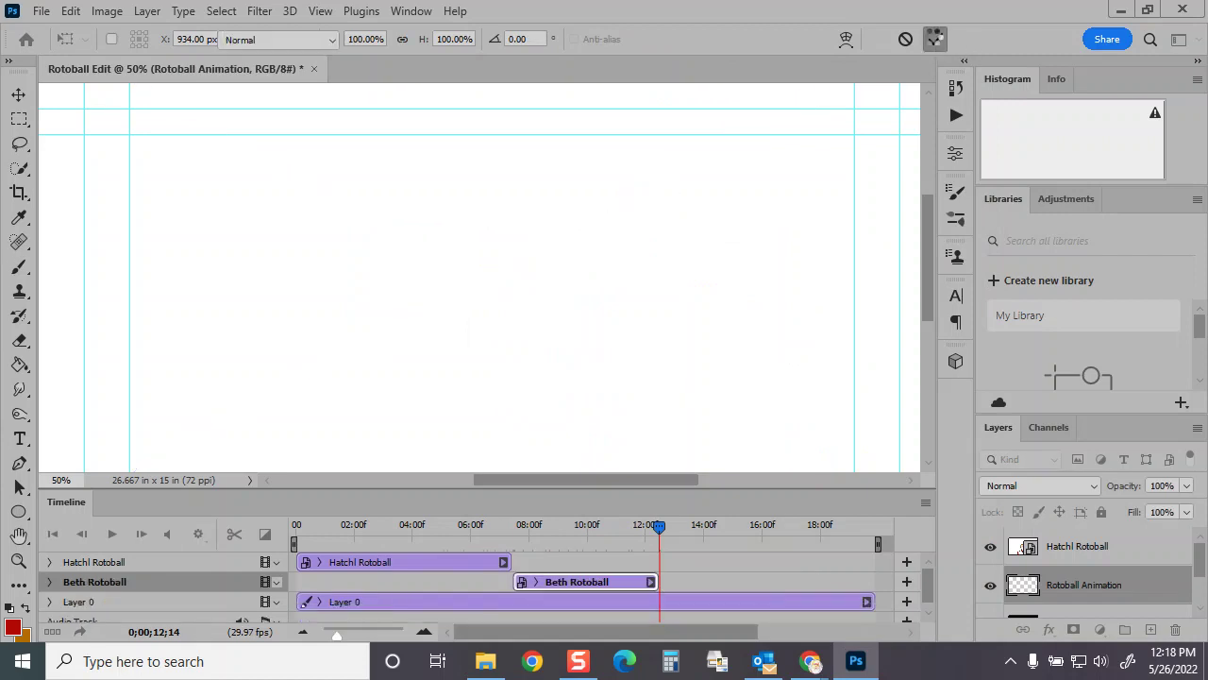
{"action": "mouse_move", "coordinate": [662, 525]}
{"action": "left_mouse_down"}
{"action": "mouse_move", "coordinate": [825, 532]}
{"action": "mouse_move", "coordinate": [801, 532]}
{"action": "mouse_move", "coordinate": [812, 536]}
{"action": "left_mouse_up"}
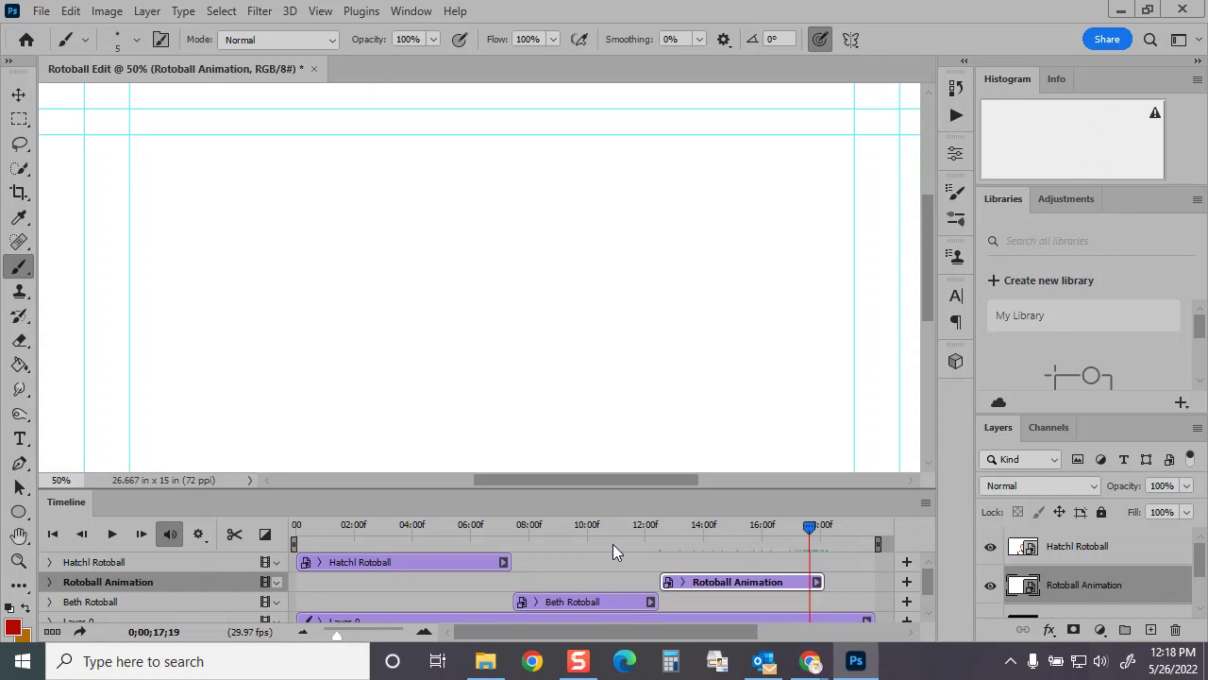
{"action": "left_click", "coordinate": [235, 535]}
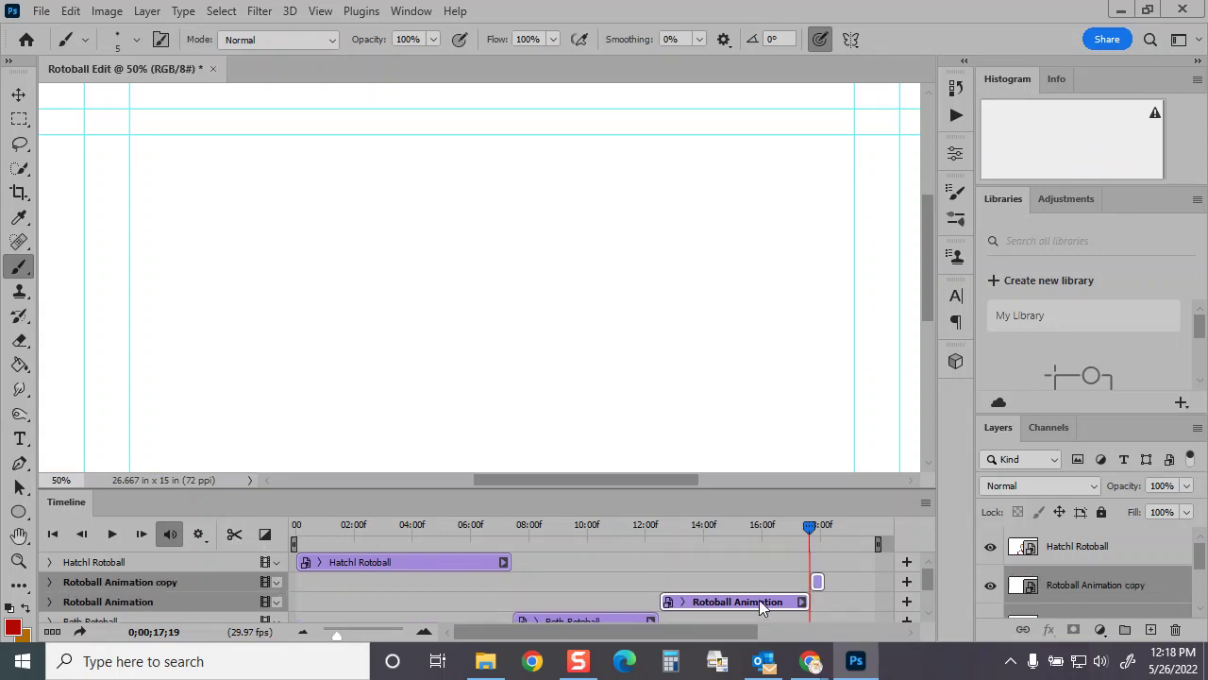
{"action": "left_click", "coordinate": [1107, 586]}
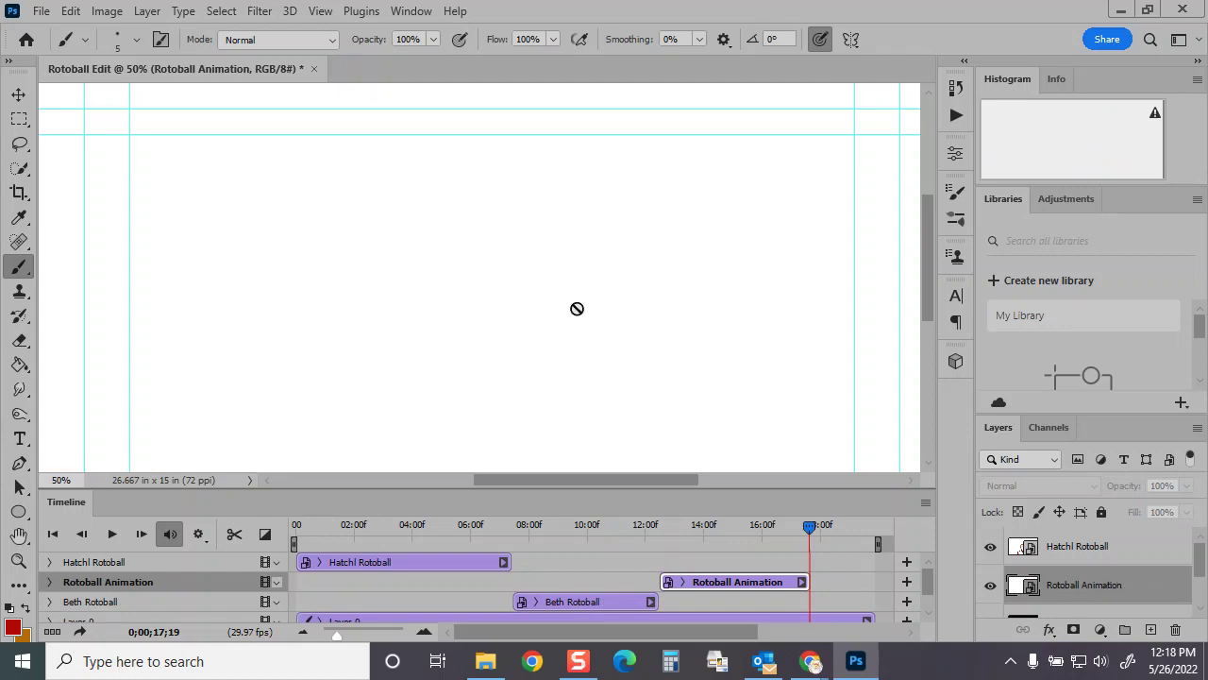
{"action": "left_click", "coordinate": [41, 10]}
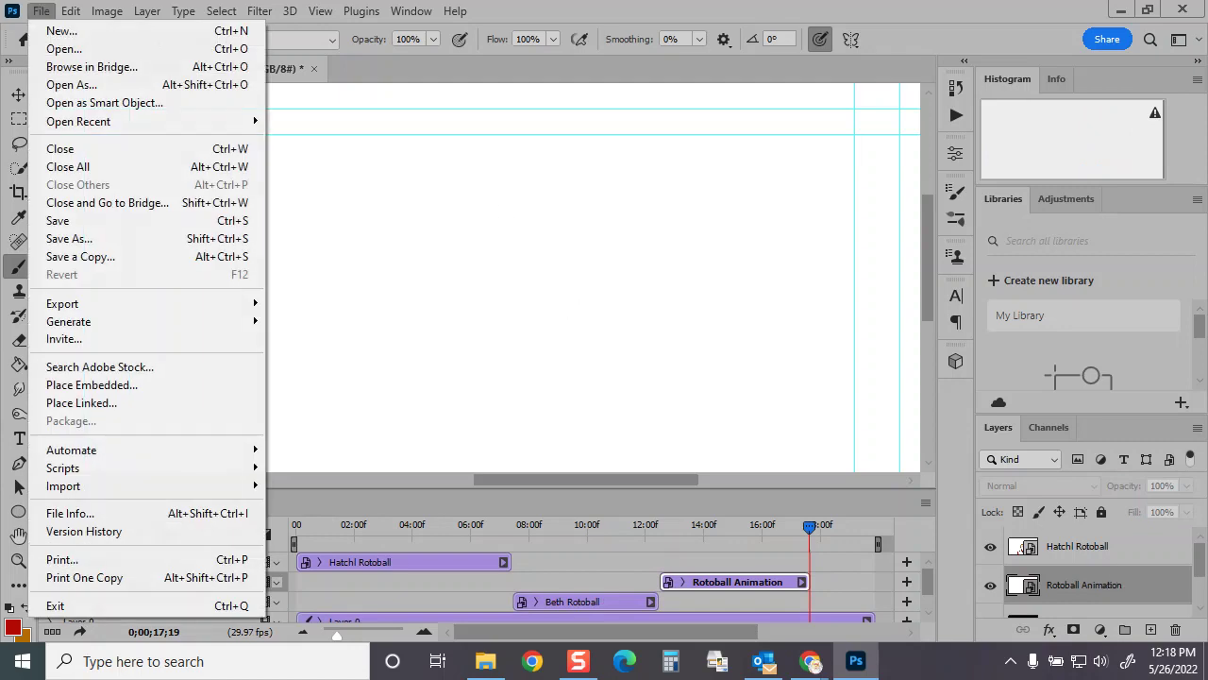
Save the project on this computer to the Desktop as Rotoball Edit.psd
{"action": "left_click", "coordinate": [68, 237]}
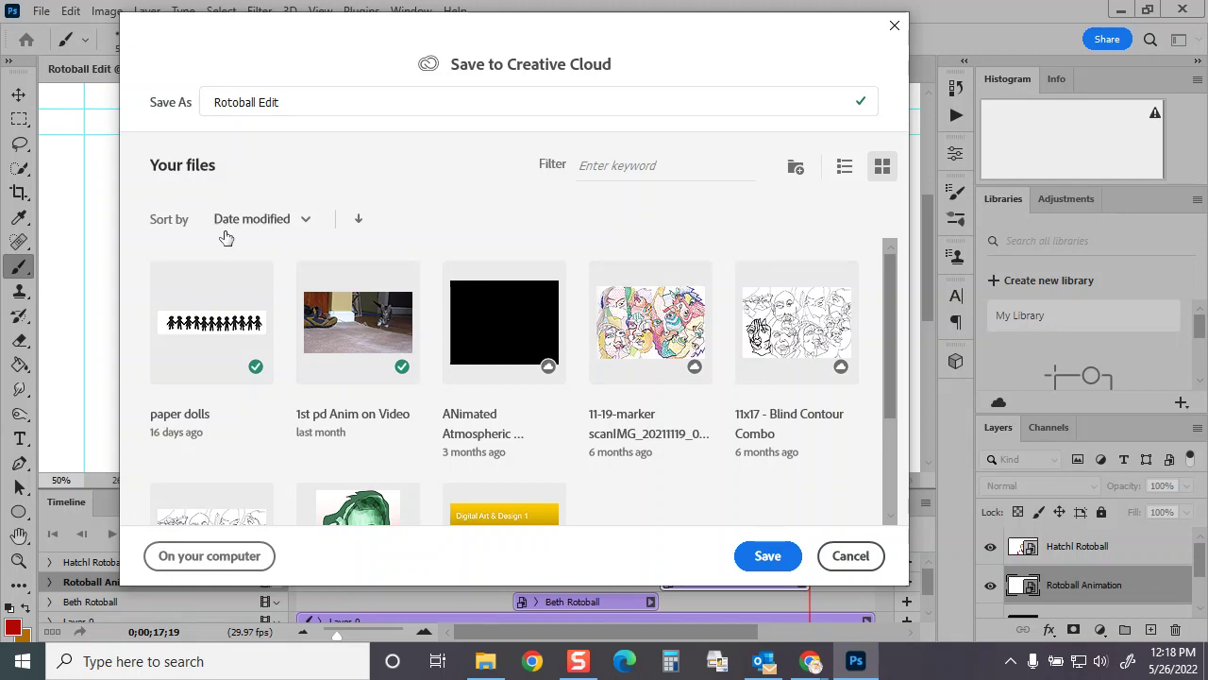
{"action": "left_click", "coordinate": [210, 556]}
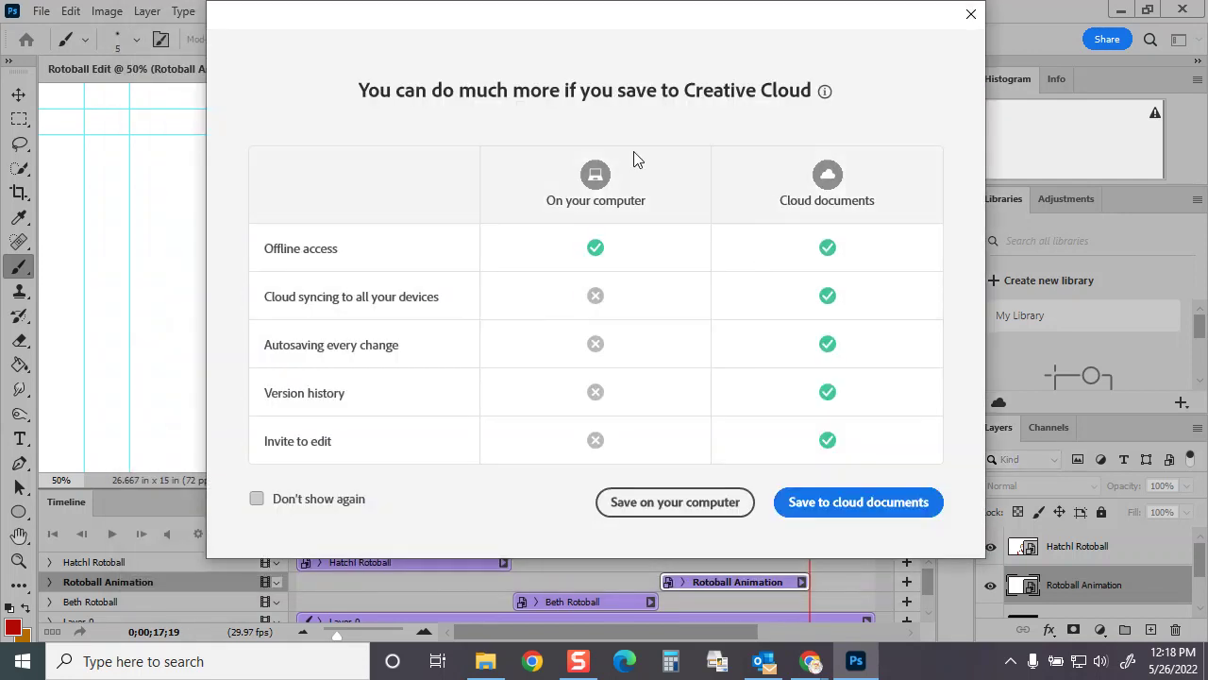
{"action": "left_click", "coordinate": [667, 507]}
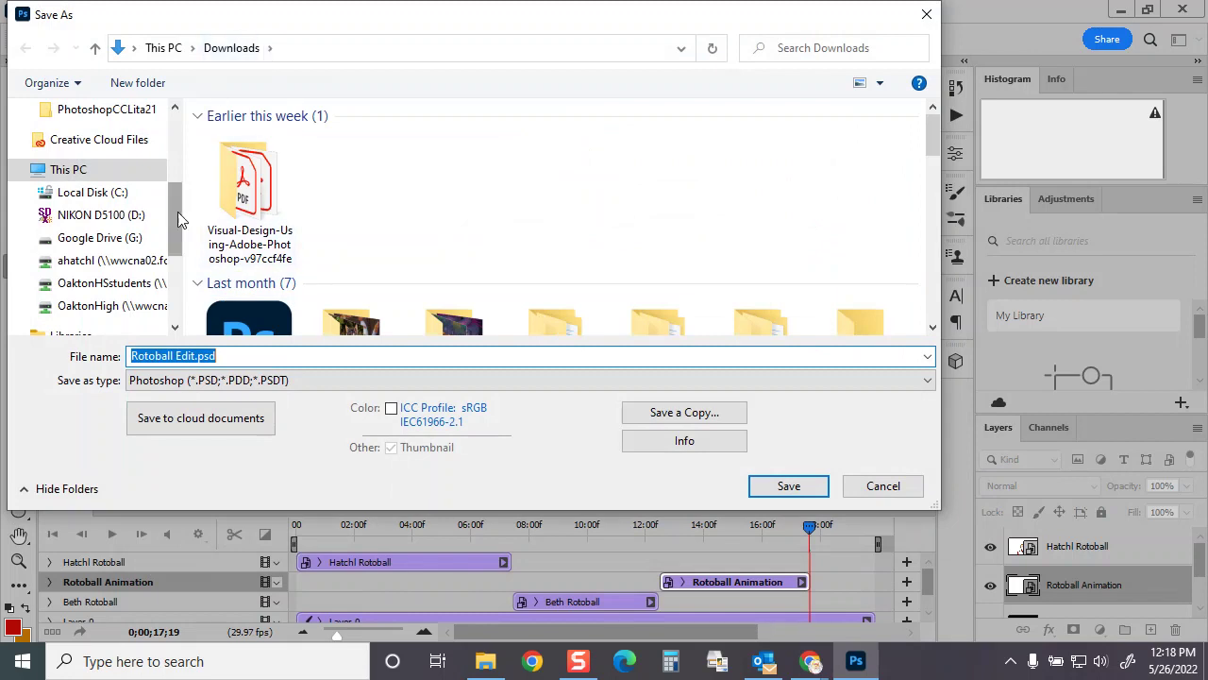
{"action": "left_click_drag", "start_coordinate": [177, 215], "coordinate": [170, 141]}
{"action": "left_click", "coordinate": [149, 146]}
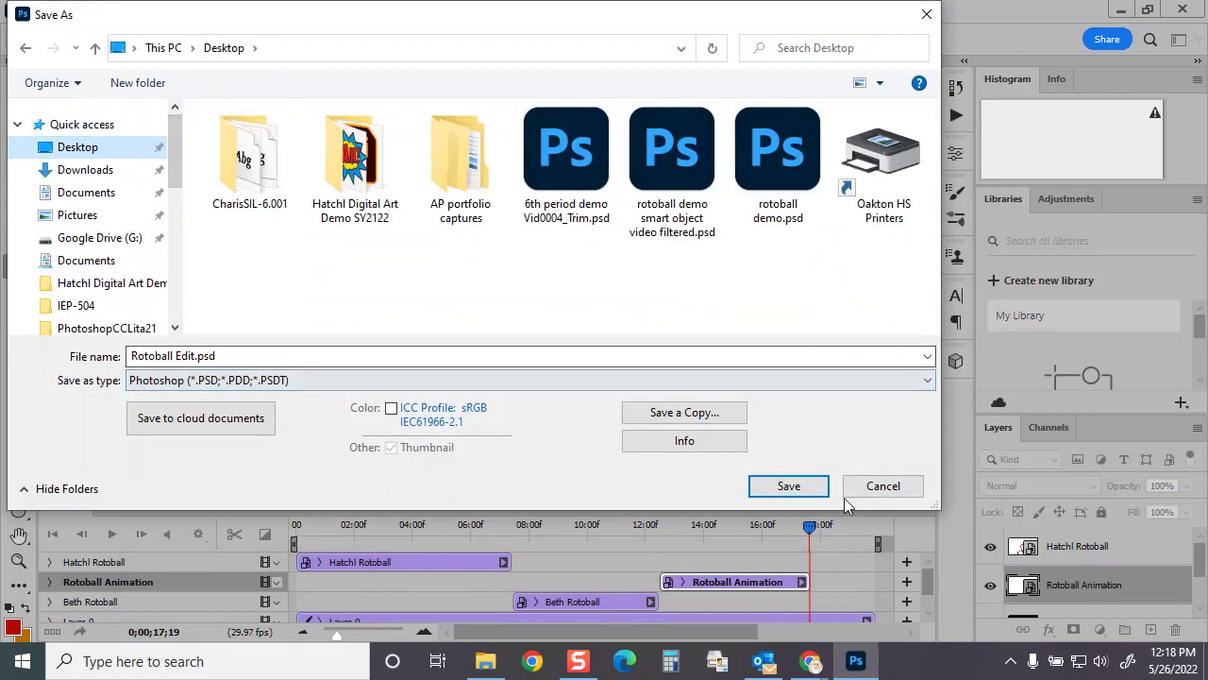
{"action": "left_click", "coordinate": [788, 487]}
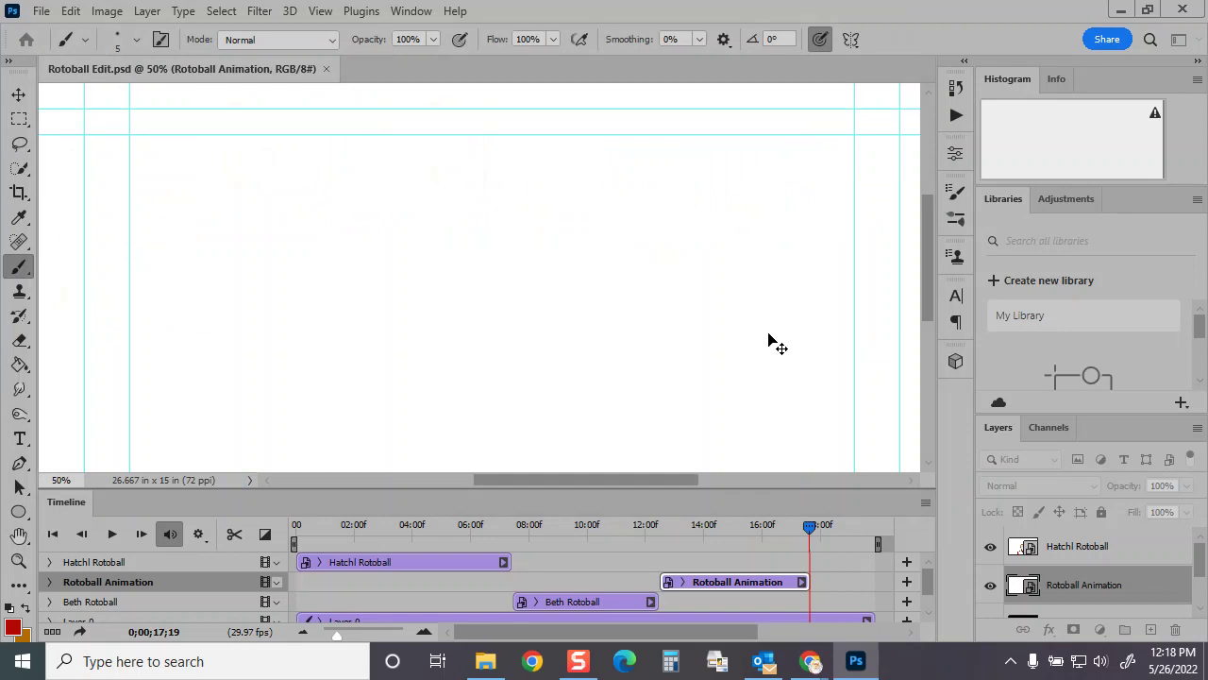
Place michael e ball animation (1).mp4 from Downloads onto the canvas and commit it
{"action": "key", "text": "ctrl+minus"}
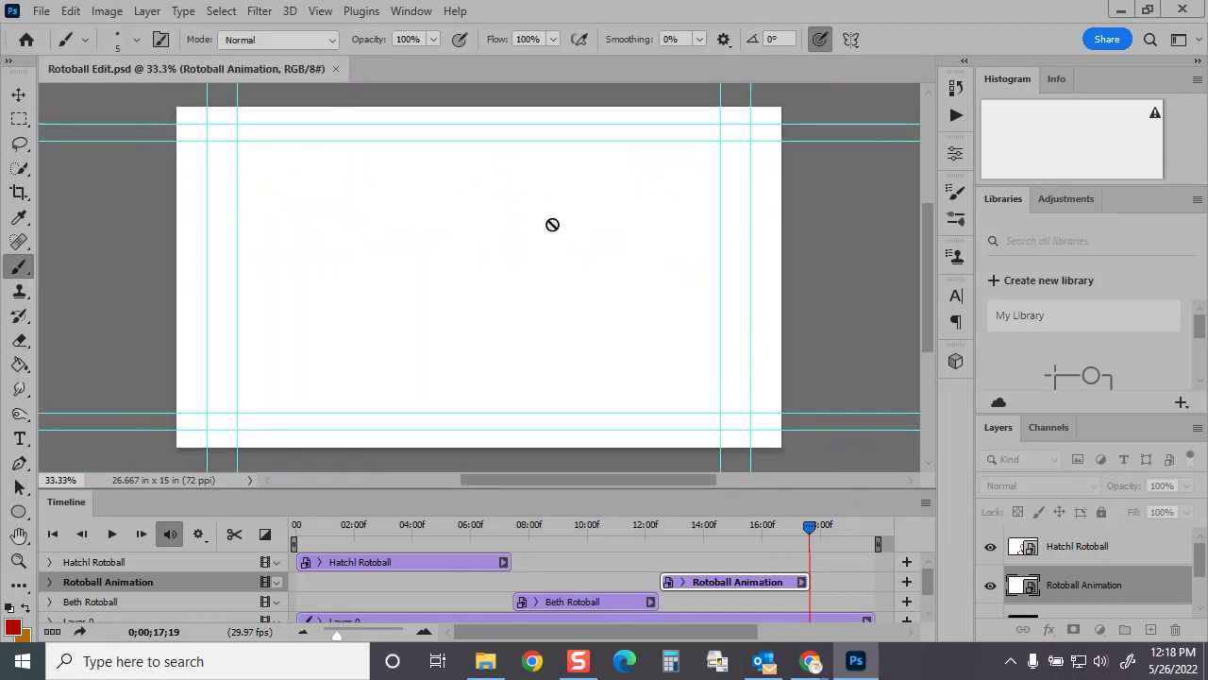
{"action": "left_click", "coordinate": [486, 661]}
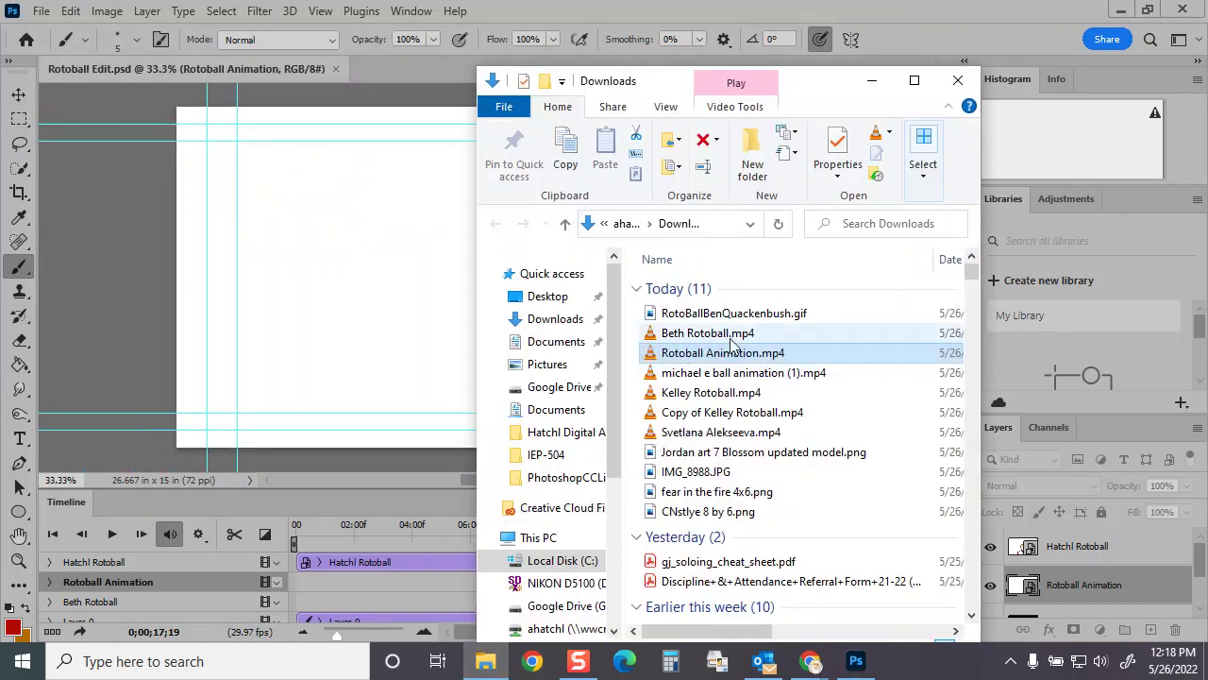
{"action": "left_click_drag", "start_coordinate": [727, 372], "coordinate": [415, 312]}
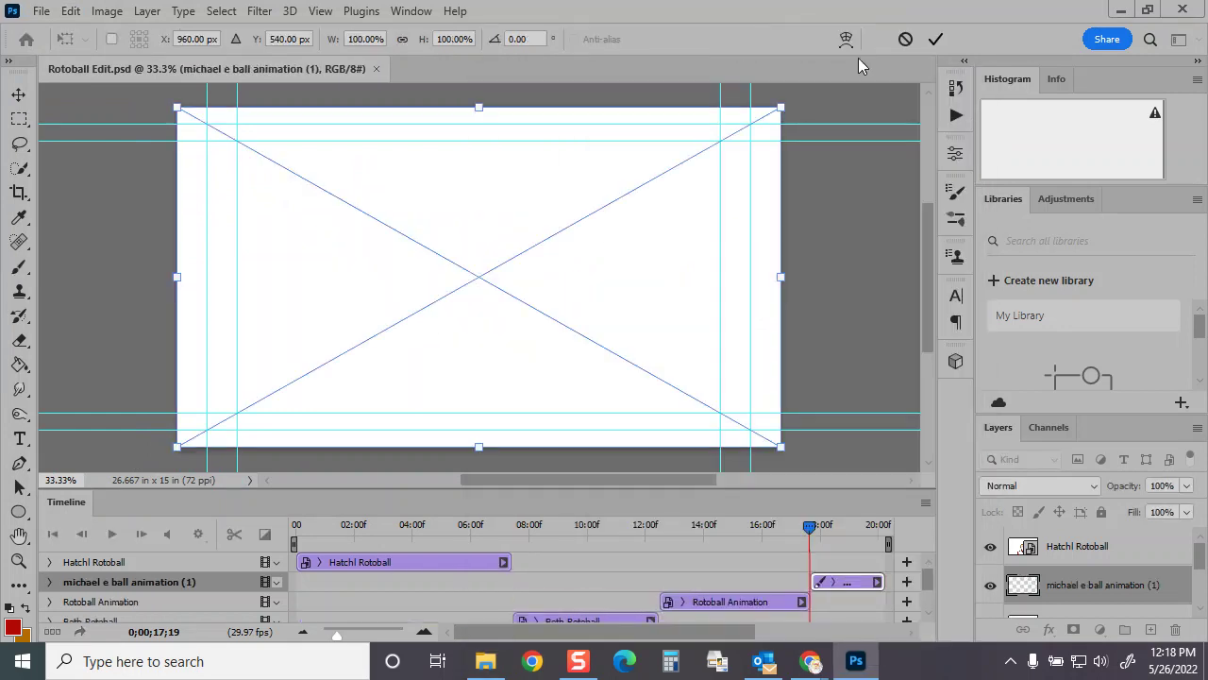
{"action": "left_click", "coordinate": [935, 40]}
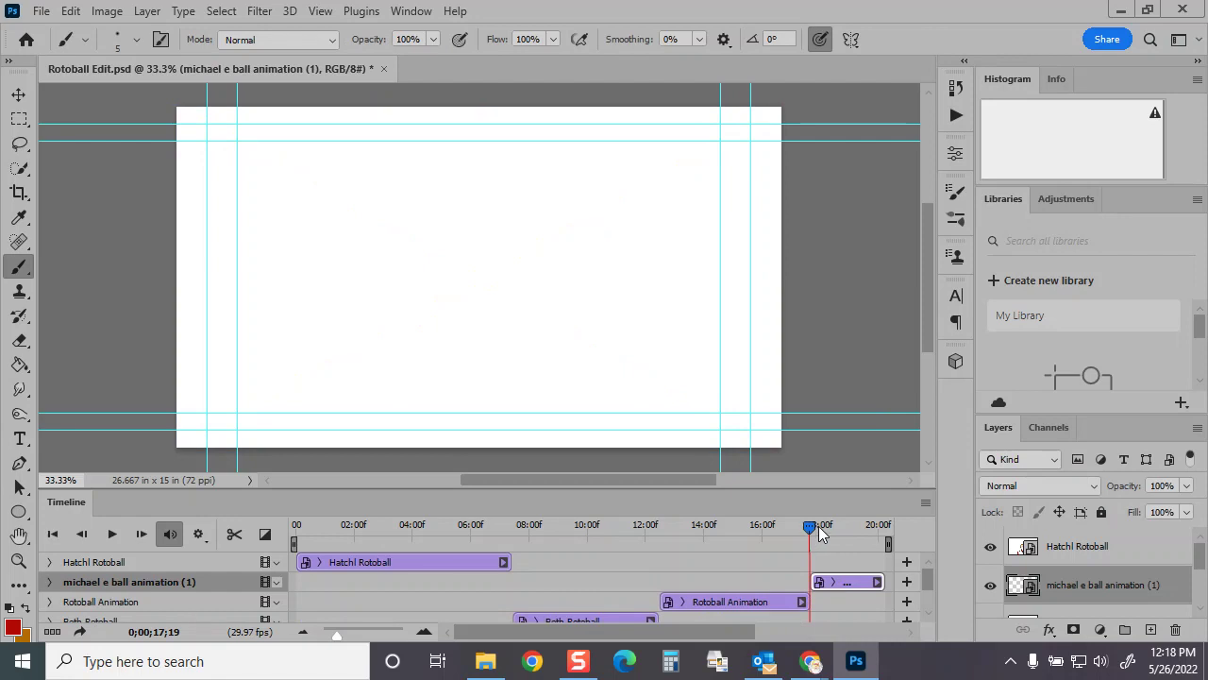
Extend Layer 0's clip to 34:23, past the new clip, and save with Ctrl+S
{"action": "left_click_drag", "start_coordinate": [814, 529], "coordinate": [882, 529]}
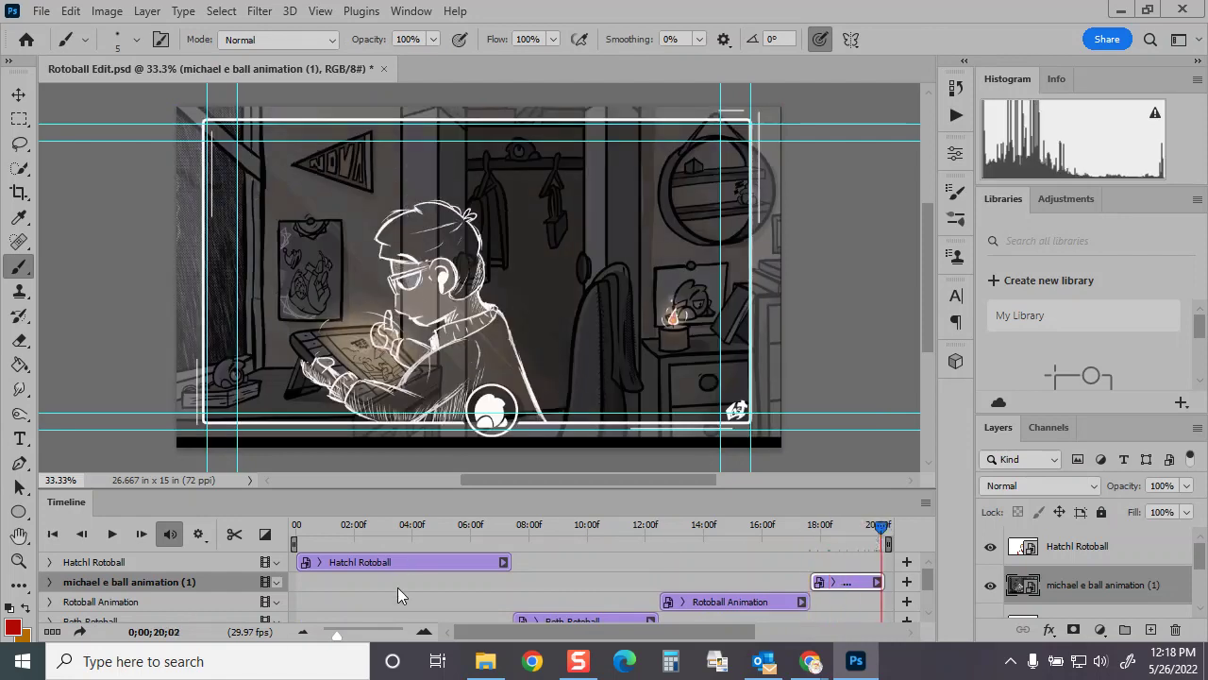
{"action": "left_click_drag", "start_coordinate": [344, 632], "coordinate": [332, 635]}
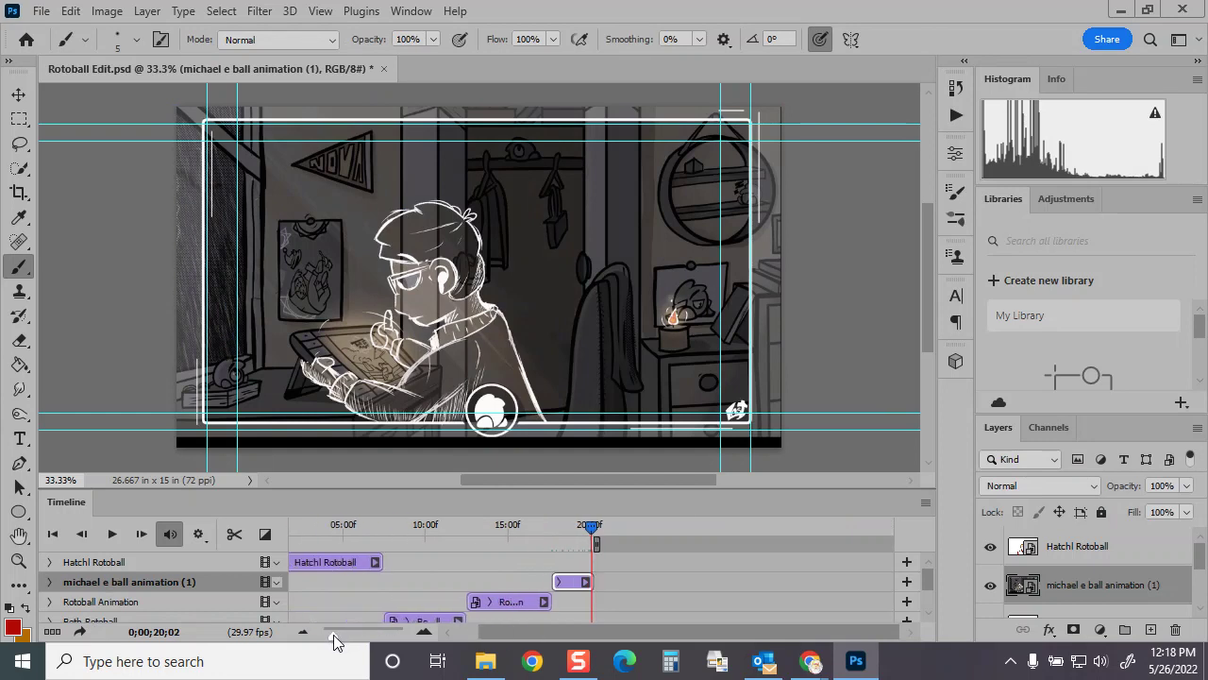
{"action": "left_click_drag", "start_coordinate": [368, 490], "coordinate": [381, 436]}
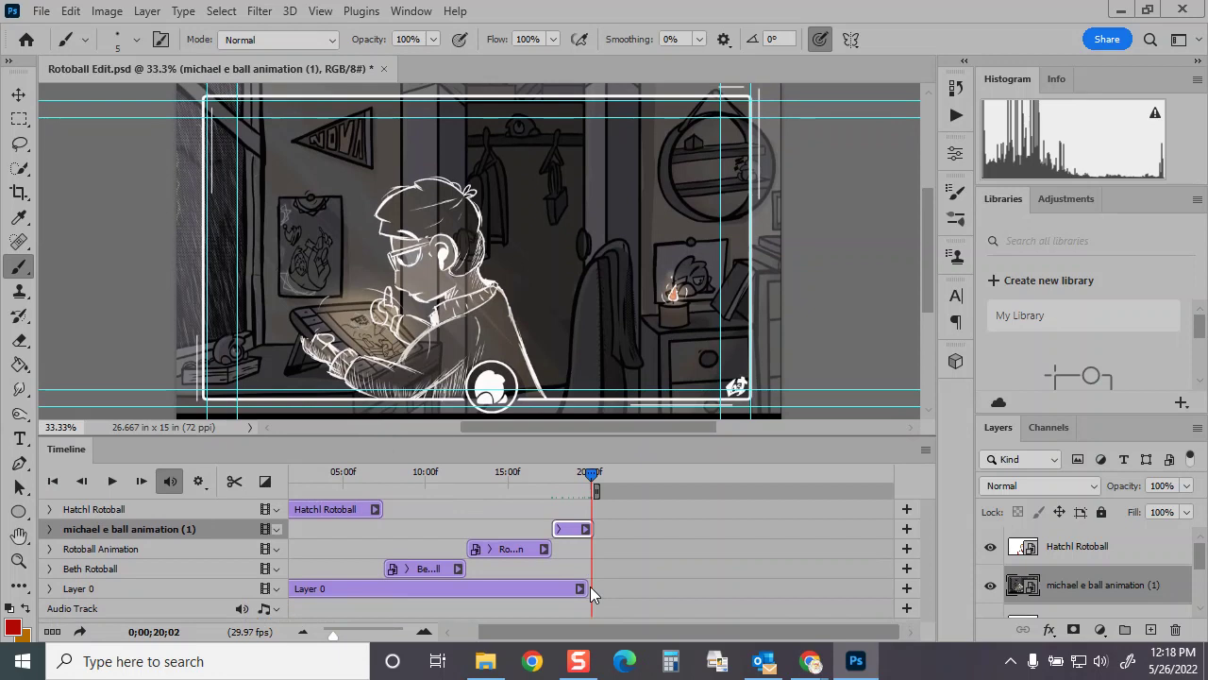
{"action": "left_click_drag", "start_coordinate": [590, 586], "coordinate": [835, 586]}
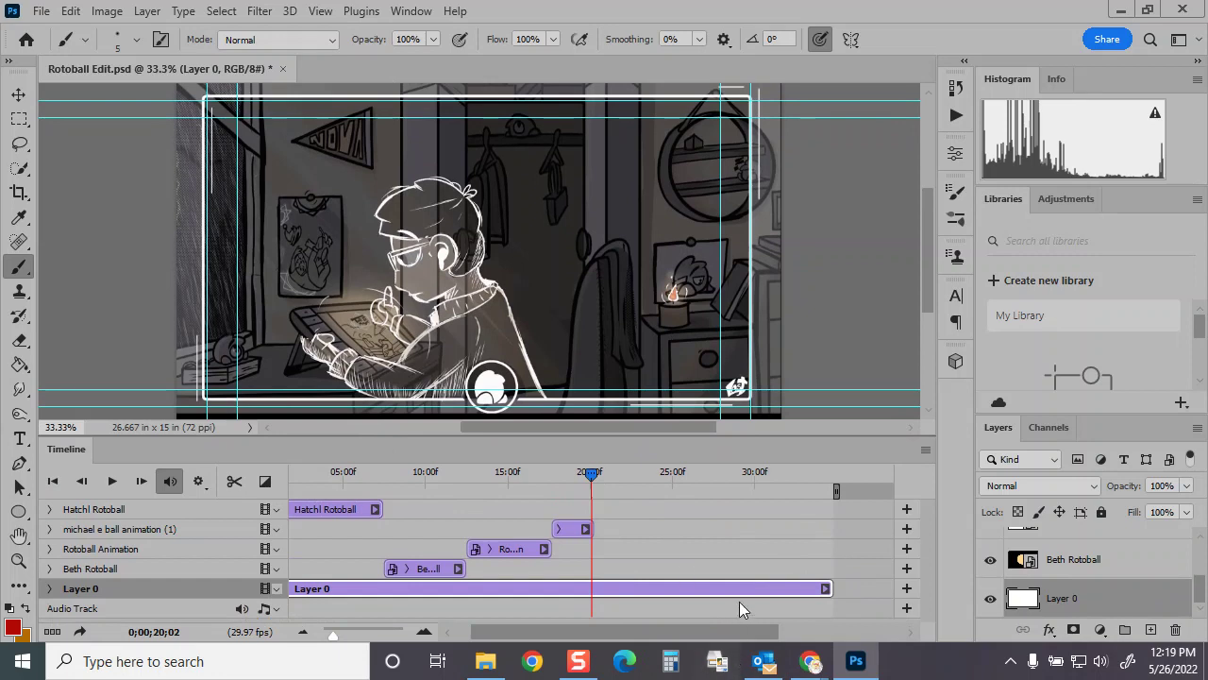
{"action": "key", "text": "ctrl+s"}
Select the next classmate's Rotoball video in the Downloads folder
{"action": "left_click", "coordinate": [497, 667]}
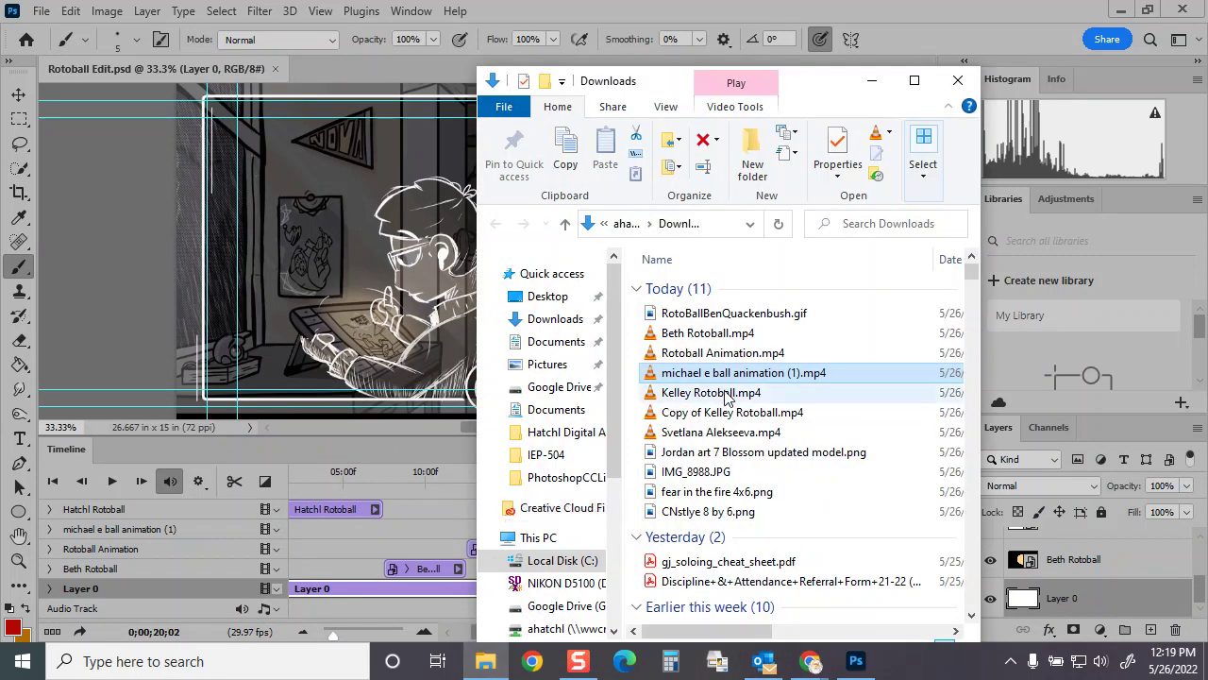
{"action": "left_click", "coordinate": [669, 393]}
{"action": "left_click", "coordinate": [564, 545]}
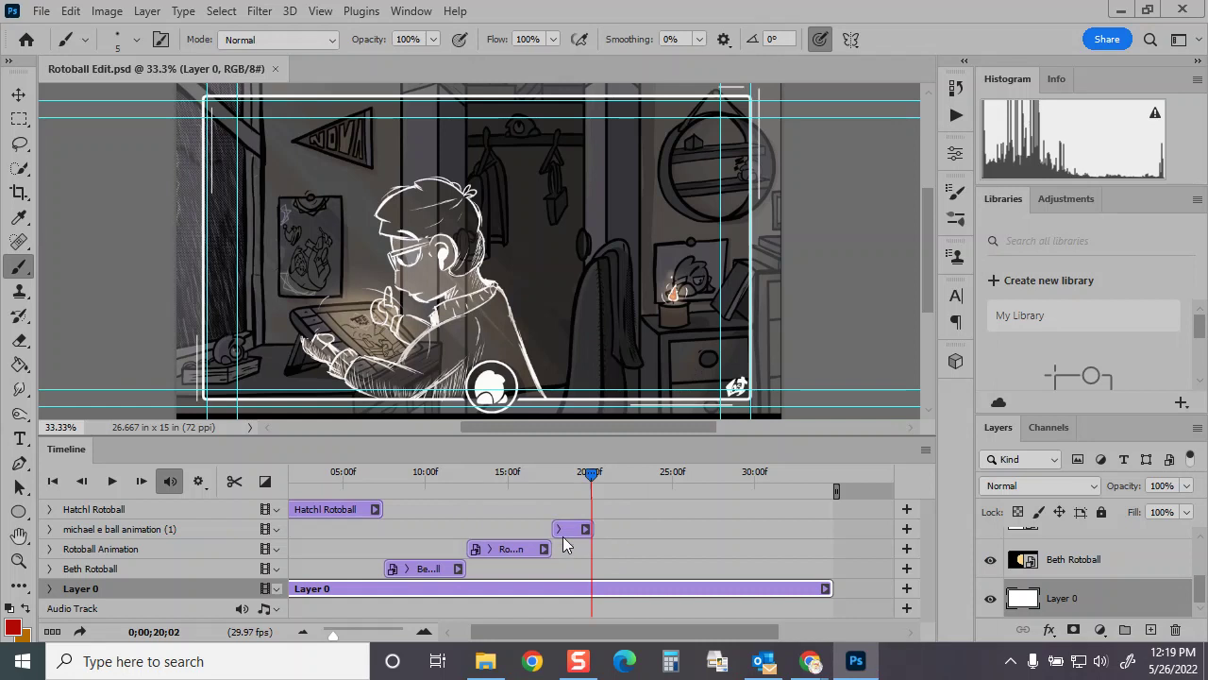
Place Kelley Rotoball's video from Downloads as a layer, its clip starting at about 20;03 after the michael clip
{"action": "left_click_drag", "start_coordinate": [592, 482], "coordinate": [593, 483]}
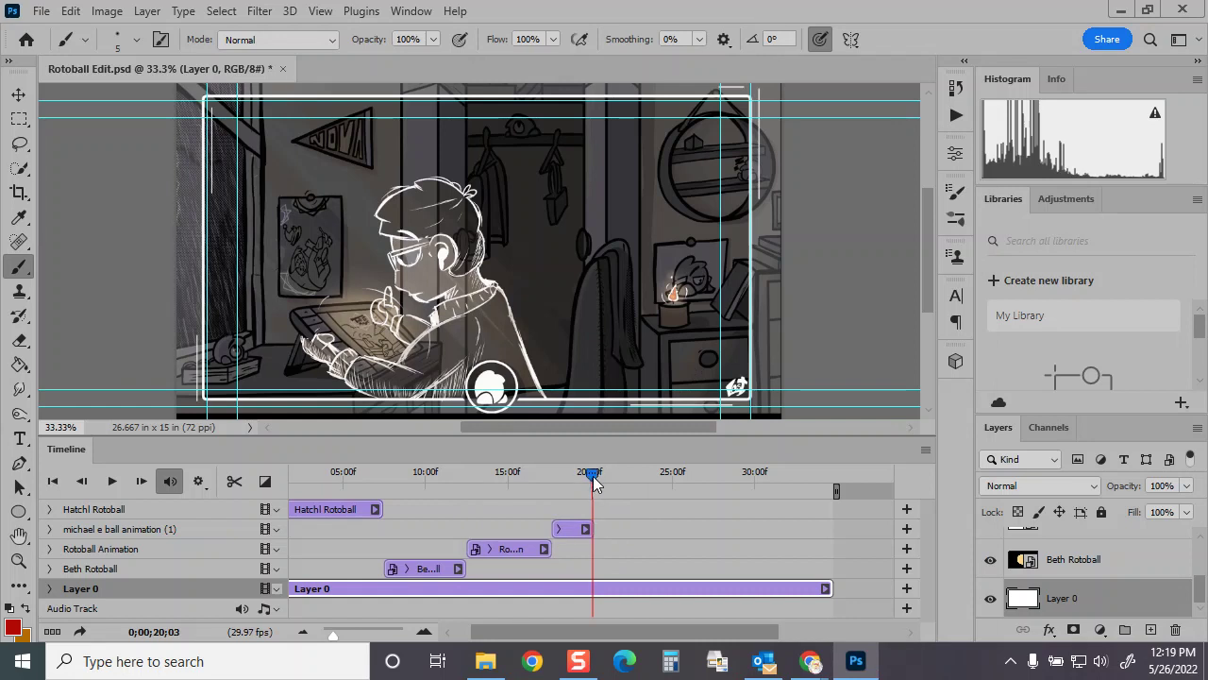
{"action": "mouse_move", "coordinate": [810, 661]}
{"action": "left_click", "coordinate": [745, 554]}
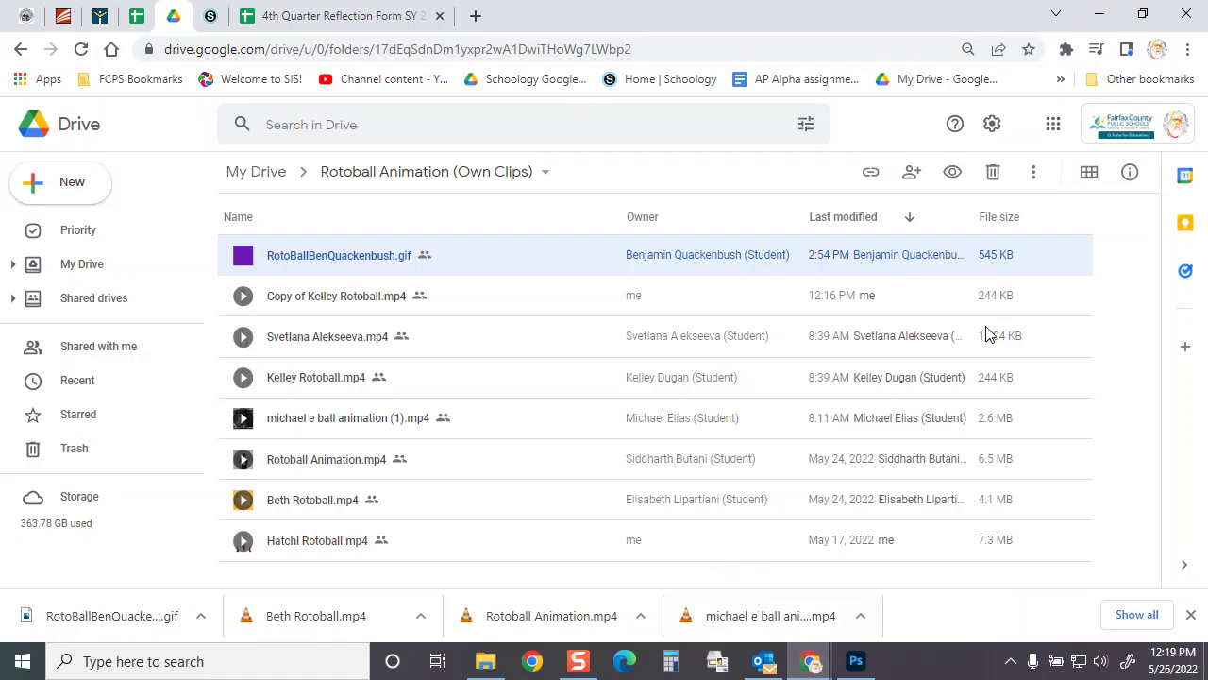
{"action": "left_click", "coordinate": [1099, 13]}
{"action": "left_click", "coordinate": [485, 661]}
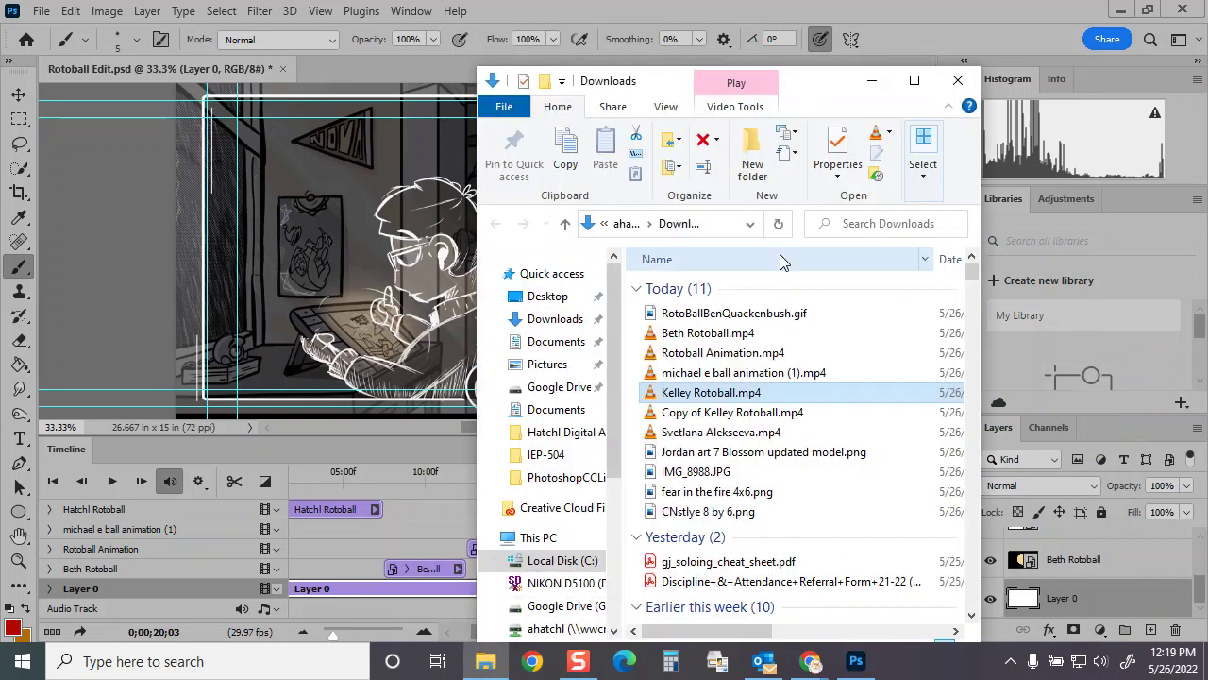
{"action": "left_click_drag", "start_coordinate": [819, 83], "coordinate": [953, 76]}
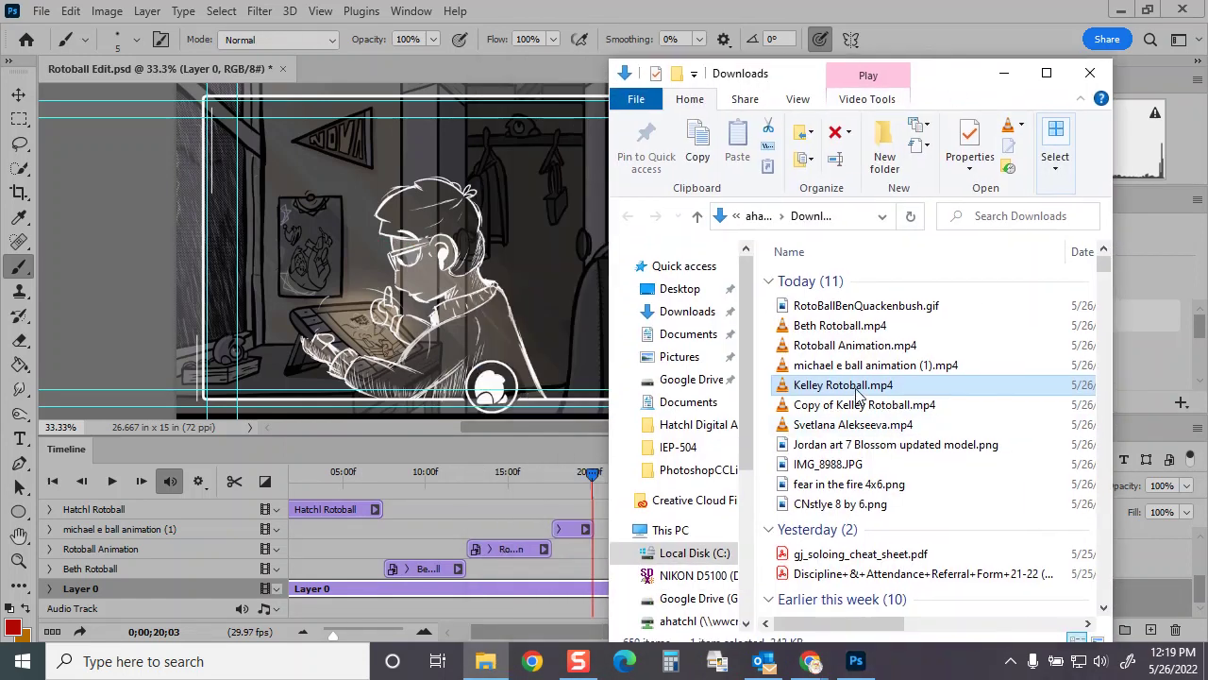
{"action": "left_click_drag", "start_coordinate": [859, 395], "coordinate": [521, 260]}
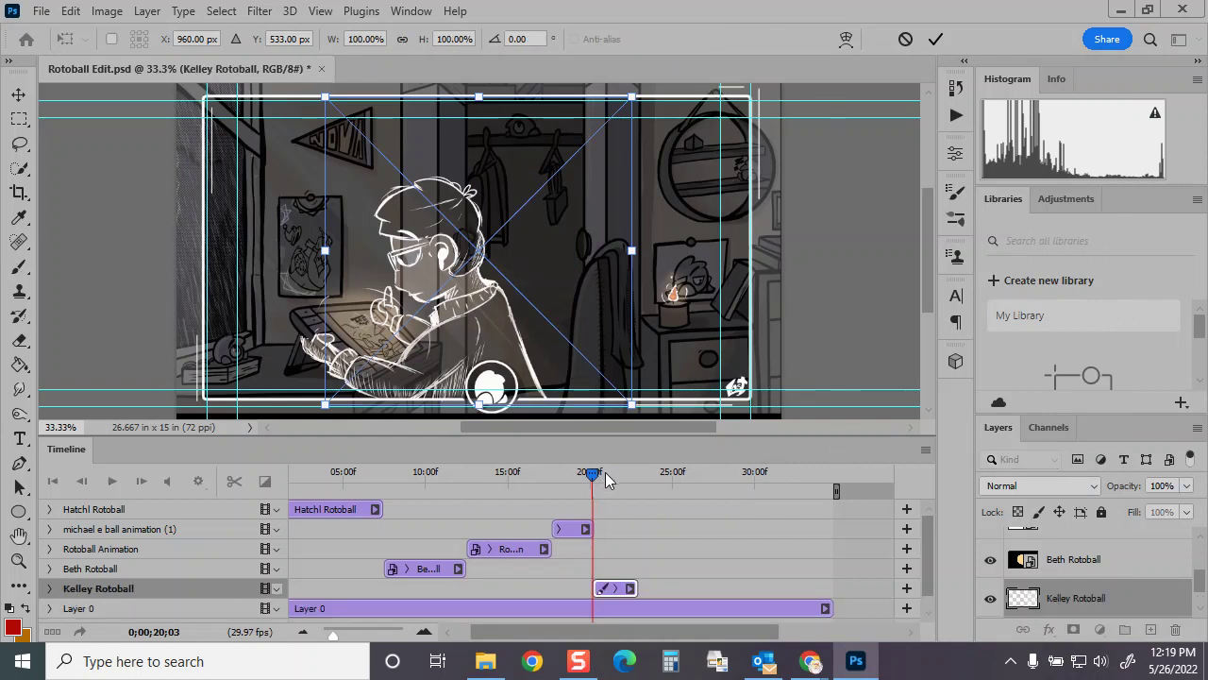
{"action": "left_click", "coordinate": [936, 39]}
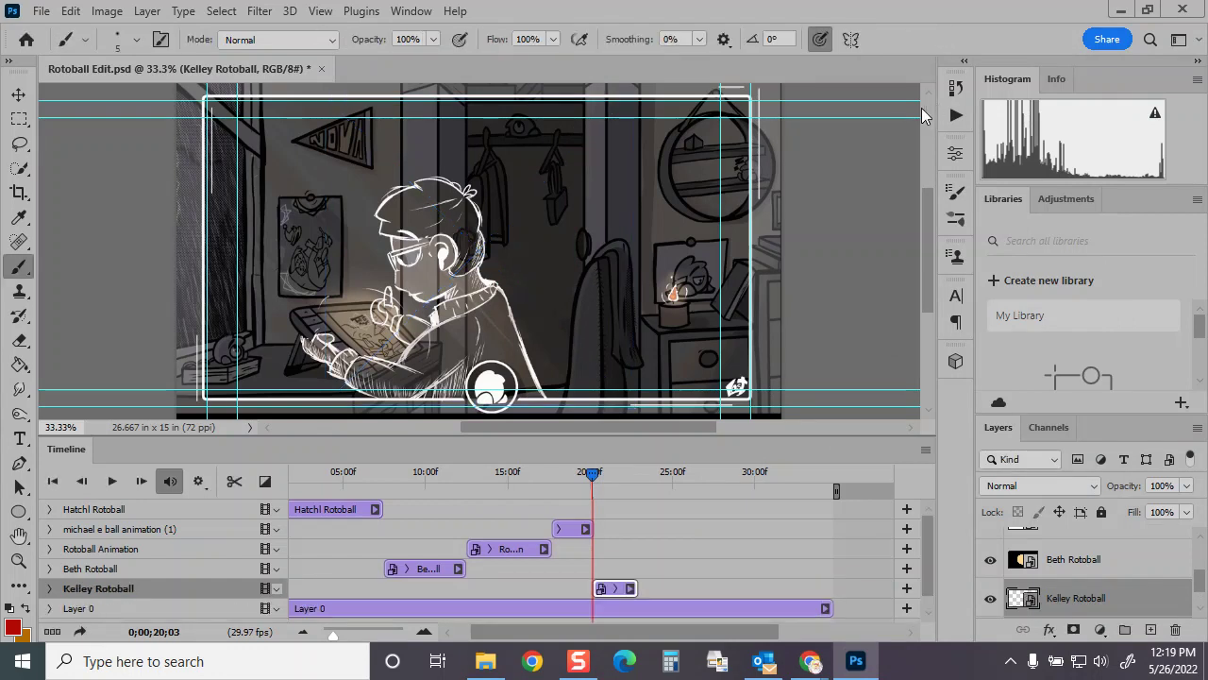
{"action": "mouse_move", "coordinate": [595, 479]}
{"action": "left_mouse_down"}
{"action": "mouse_move", "coordinate": [655, 474]}
{"action": "mouse_move", "coordinate": [593, 471]}
{"action": "left_mouse_up"}
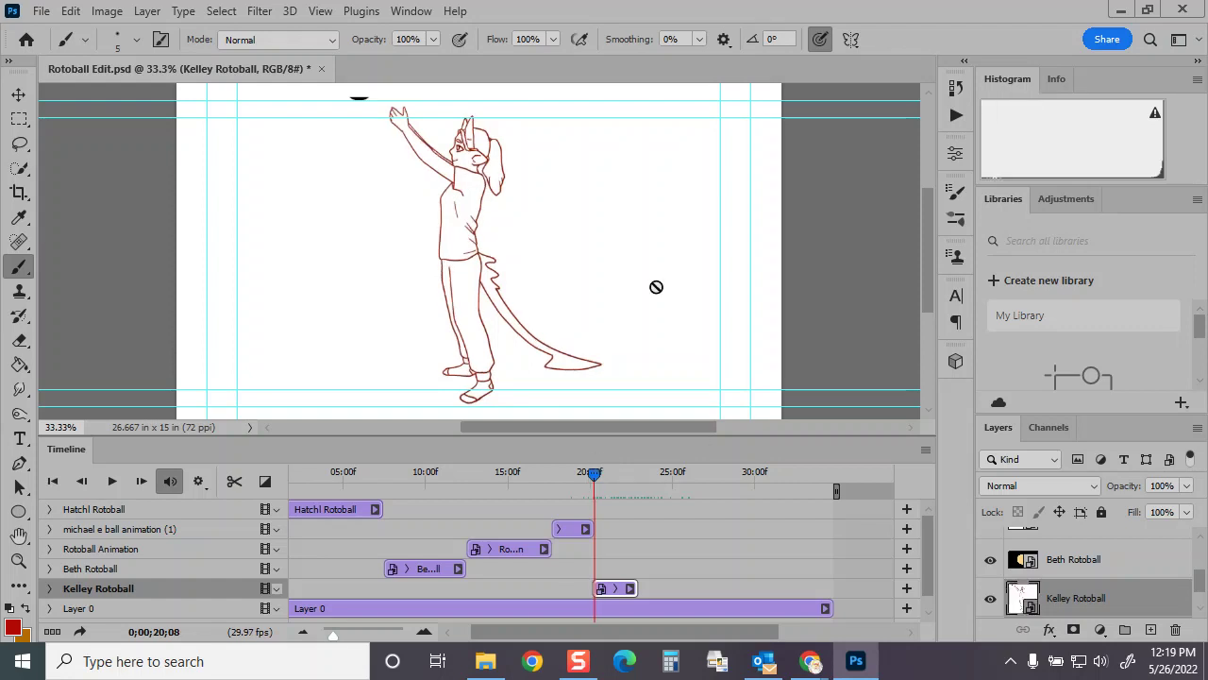
Scale the Kelley Rotoball clip up to about 110.44% so the figure fills the frame height
{"action": "key", "text": "ctrl+t"}
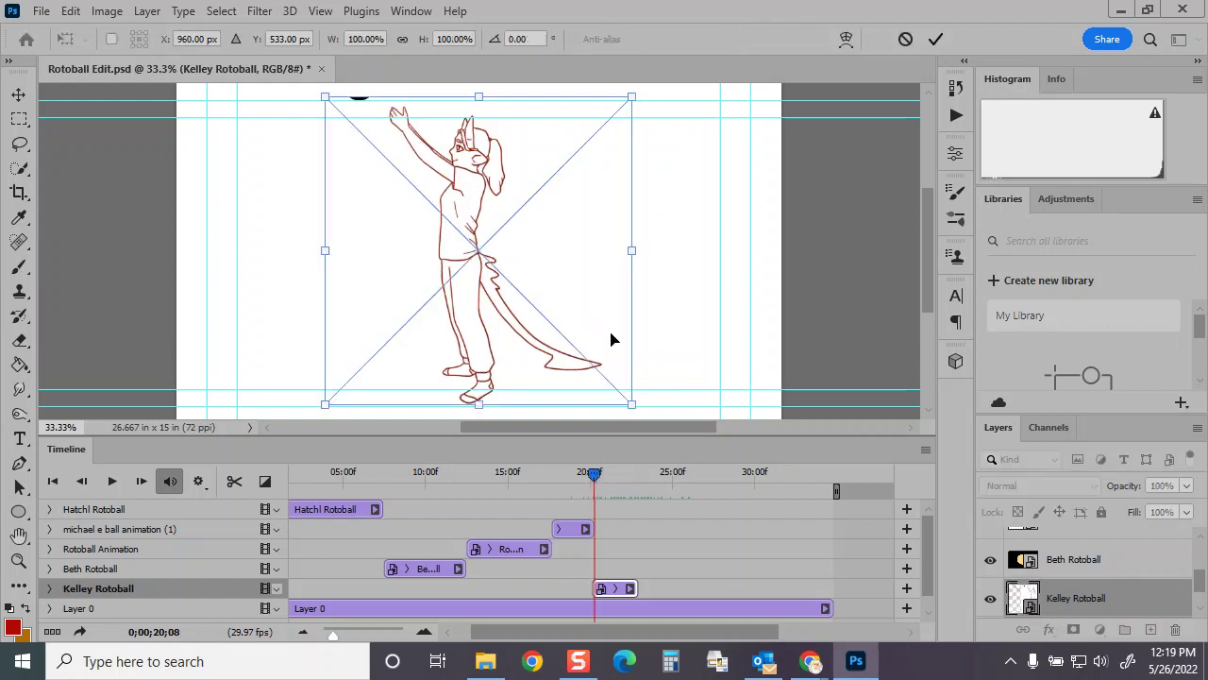
{"action": "key", "text": "ctrl+minus"}
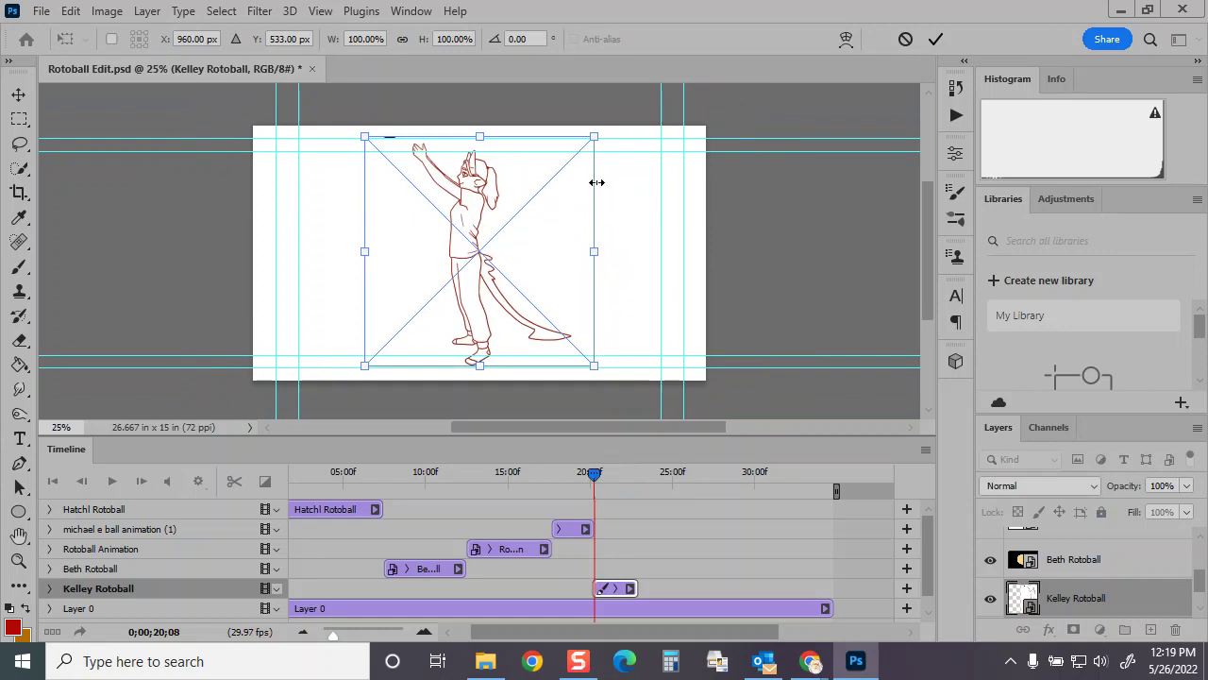
{"action": "left_click_drag", "start_coordinate": [365, 135], "coordinate": [352, 129]}
{"action": "left_click_drag", "start_coordinate": [593, 366], "coordinate": [610, 379]}
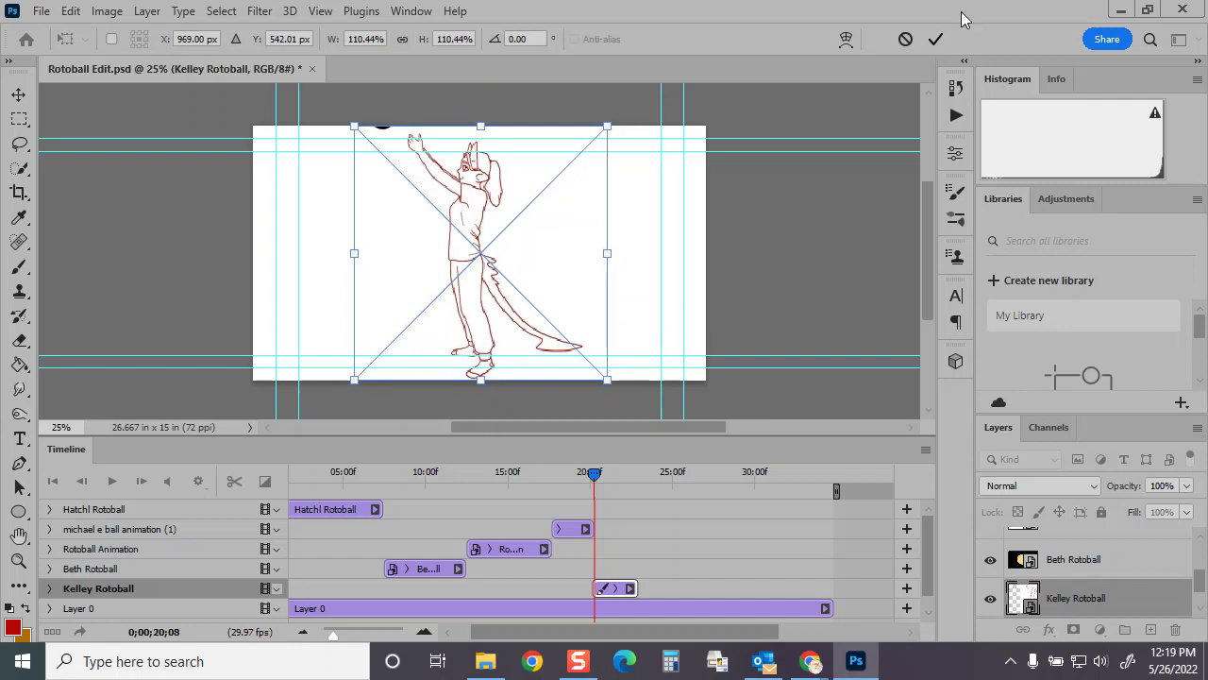
{"action": "left_click", "coordinate": [936, 38]}
{"action": "left_click_drag", "start_coordinate": [600, 479], "coordinate": [637, 475]}
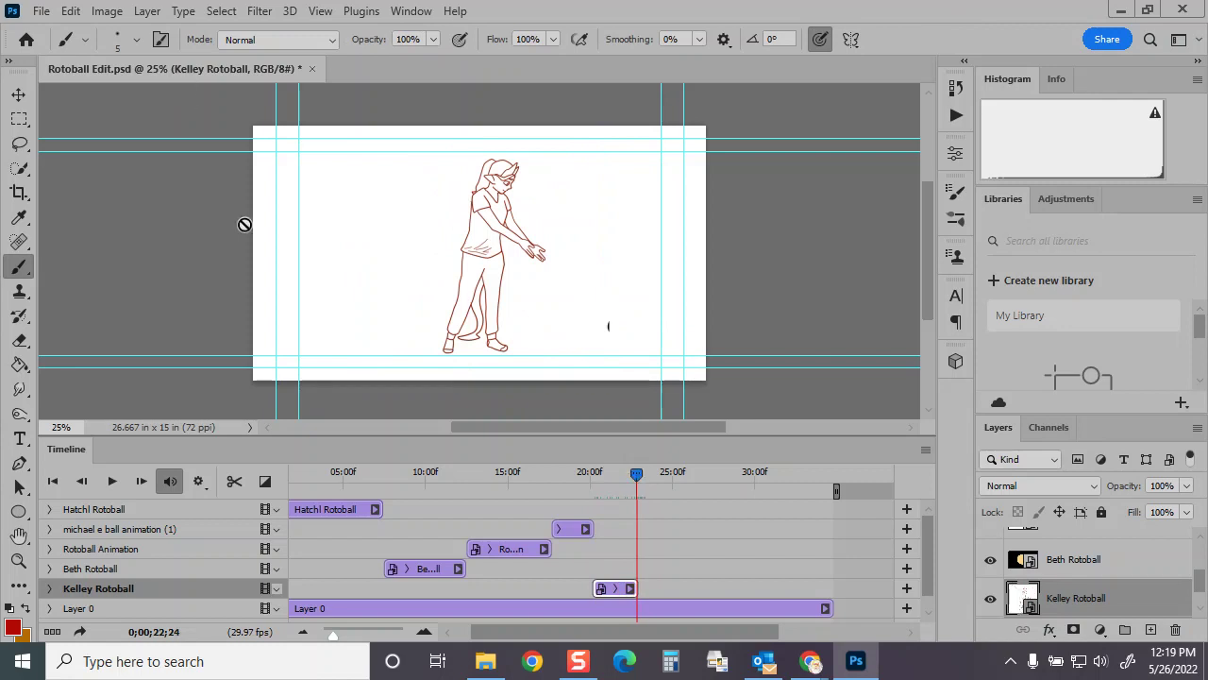
Place the next classmate's video from Downloads, its clip starting at about 22;24 right after Kelley's
{"action": "left_click", "coordinate": [485, 661]}
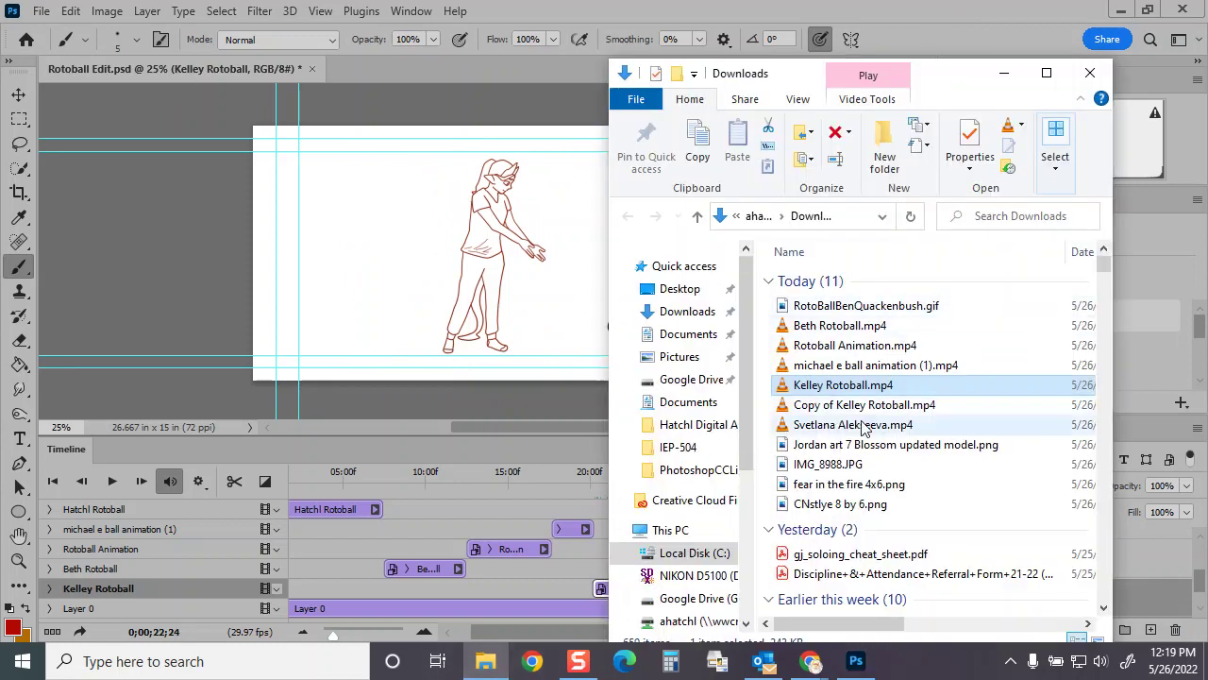
{"action": "left_click_drag", "start_coordinate": [862, 429], "coordinate": [505, 260]}
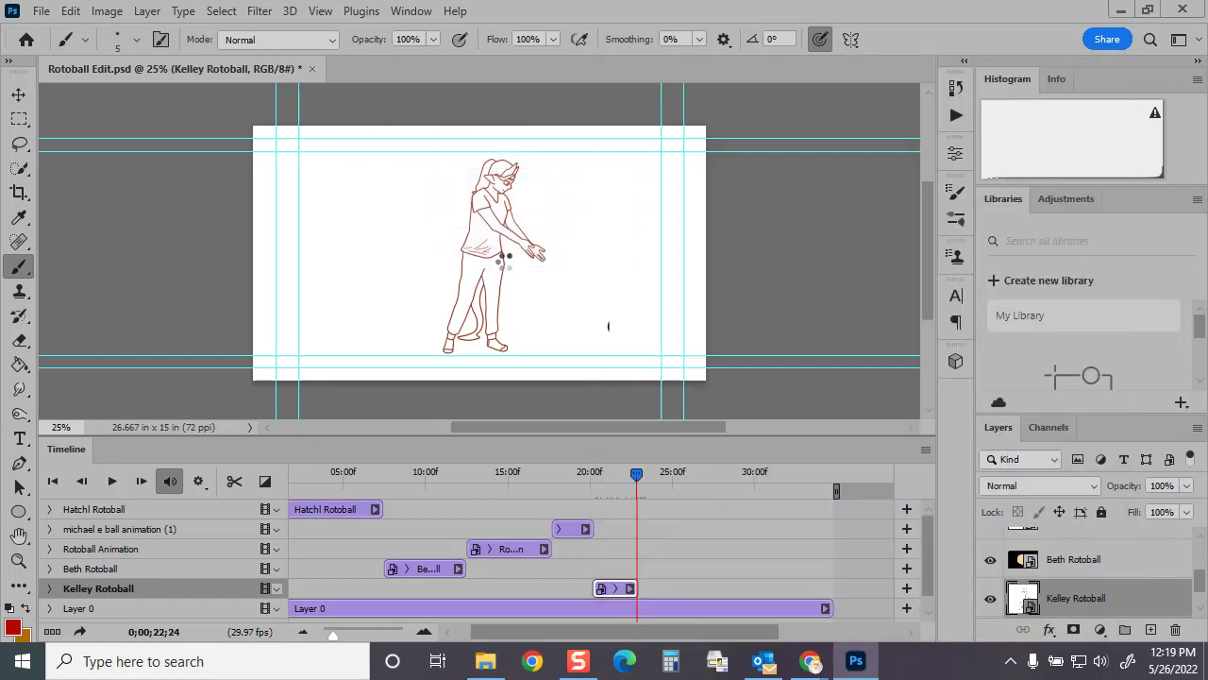
{"action": "left_click", "coordinate": [935, 38]}
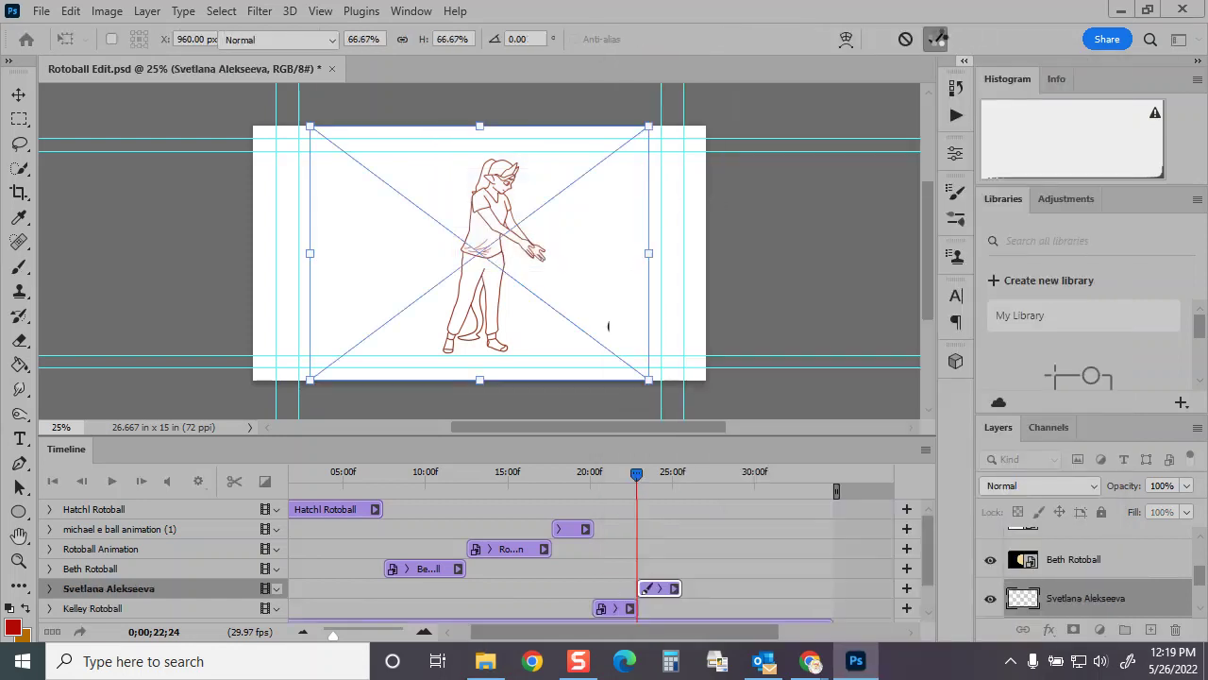
{"action": "mouse_move", "coordinate": [638, 475]}
{"action": "left_mouse_down"}
{"action": "mouse_move", "coordinate": [695, 474]}
{"action": "mouse_move", "coordinate": [638, 474]}
{"action": "left_mouse_up"}
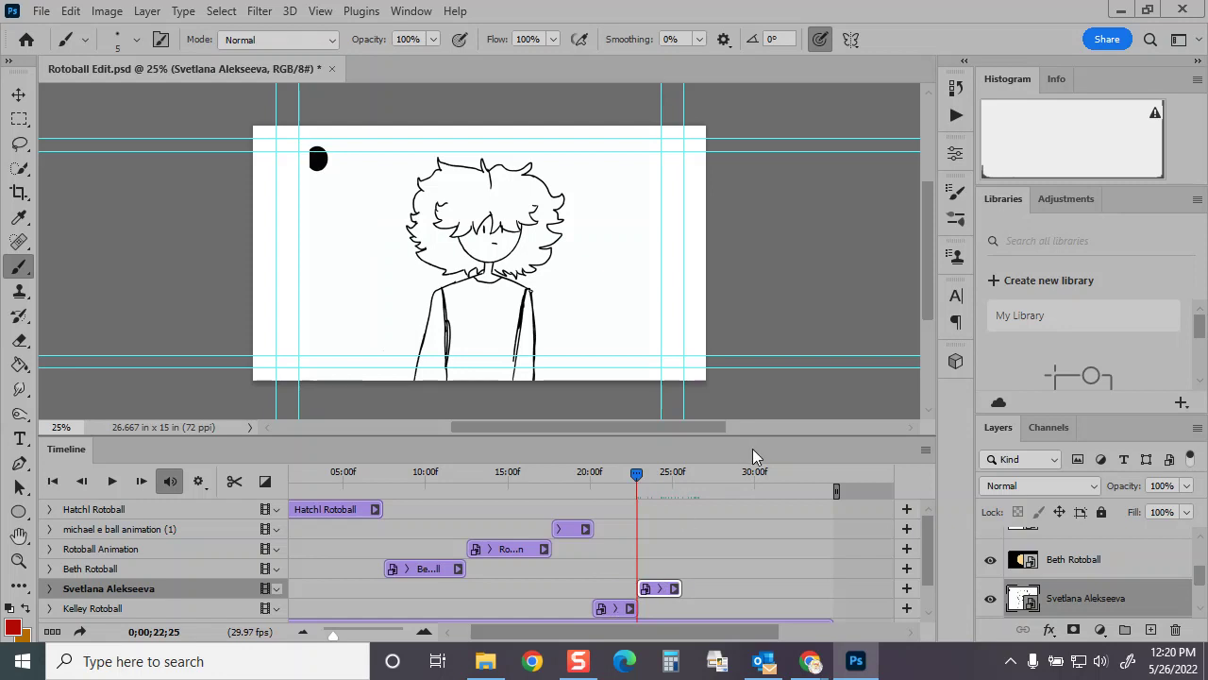
{"action": "mouse_move", "coordinate": [829, 663]}
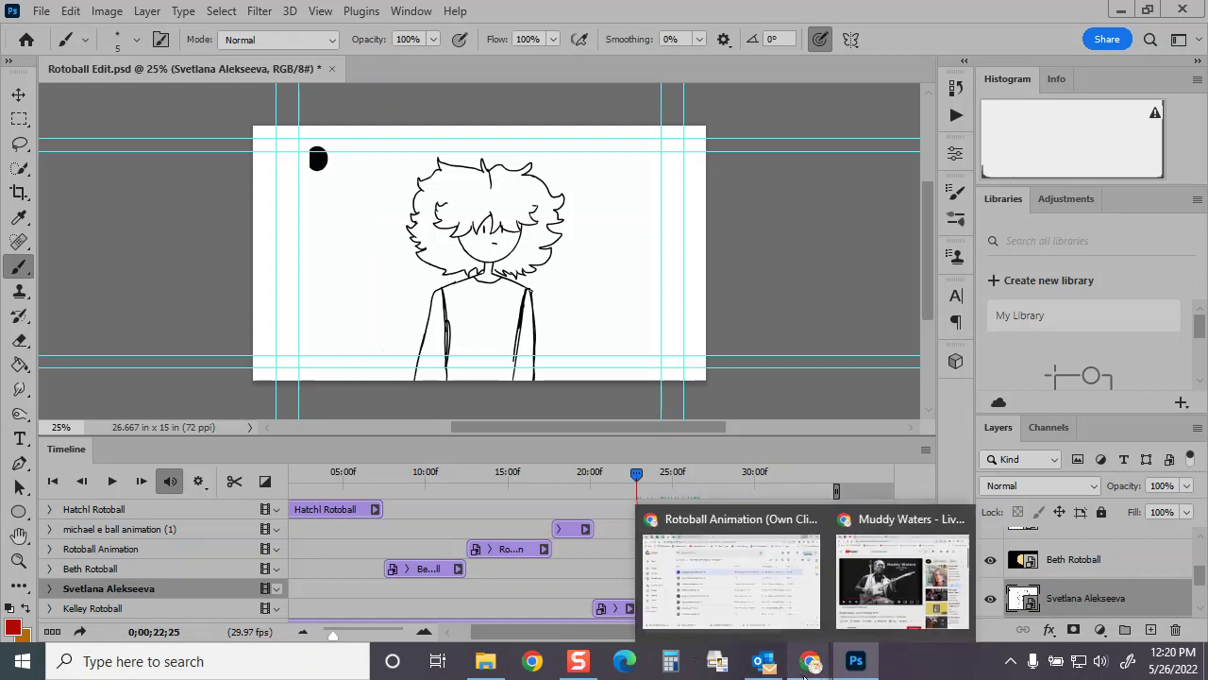
{"action": "left_click", "coordinate": [486, 661]}
{"action": "left_click", "coordinate": [866, 304]}
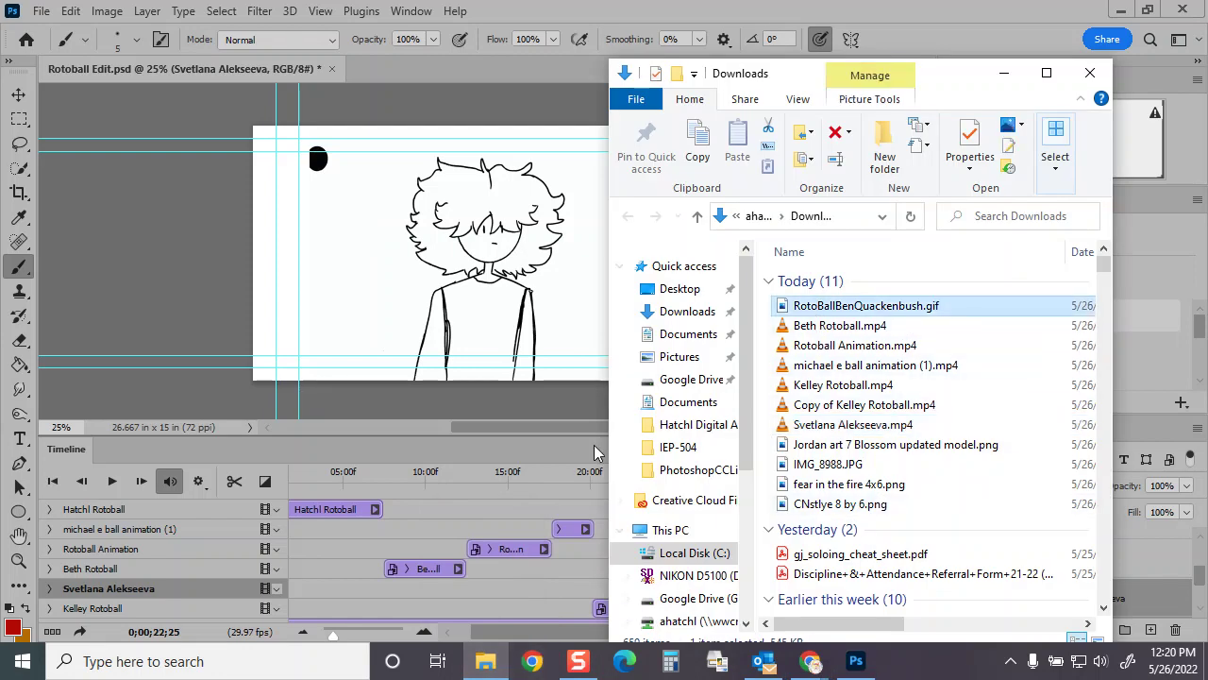
{"action": "left_click", "coordinate": [566, 421]}
{"action": "left_click_drag", "start_coordinate": [638, 472], "coordinate": [680, 472]}
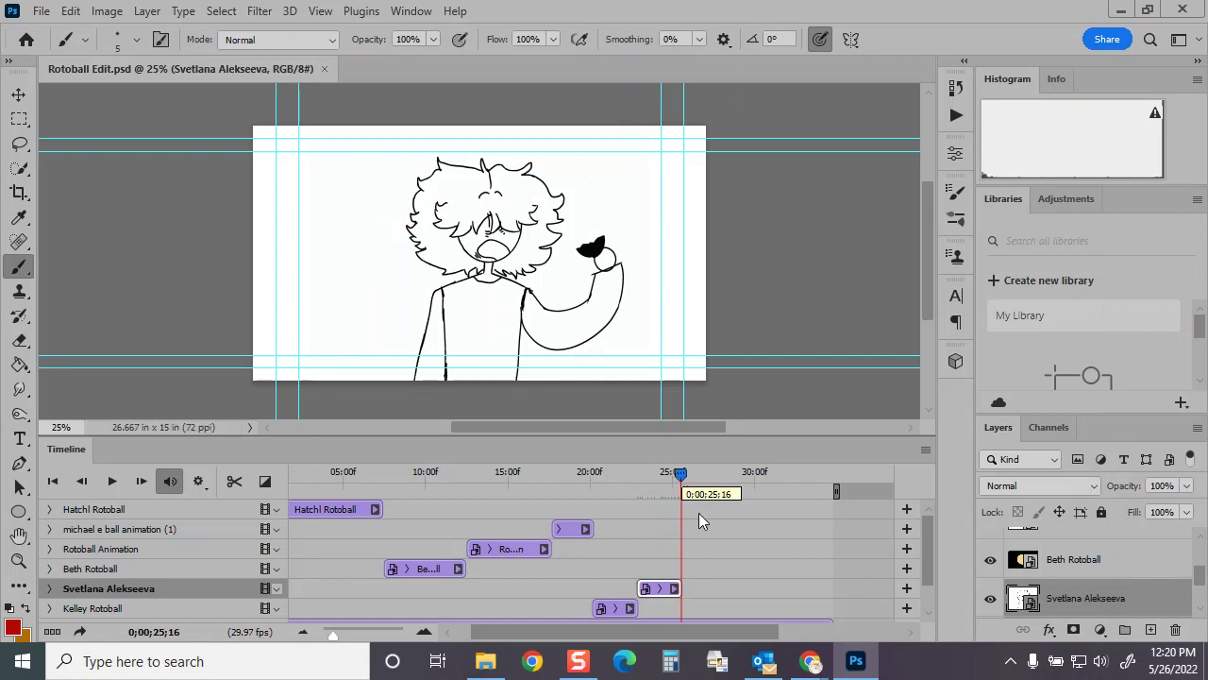
{"action": "mouse_move", "coordinate": [480, 666]}
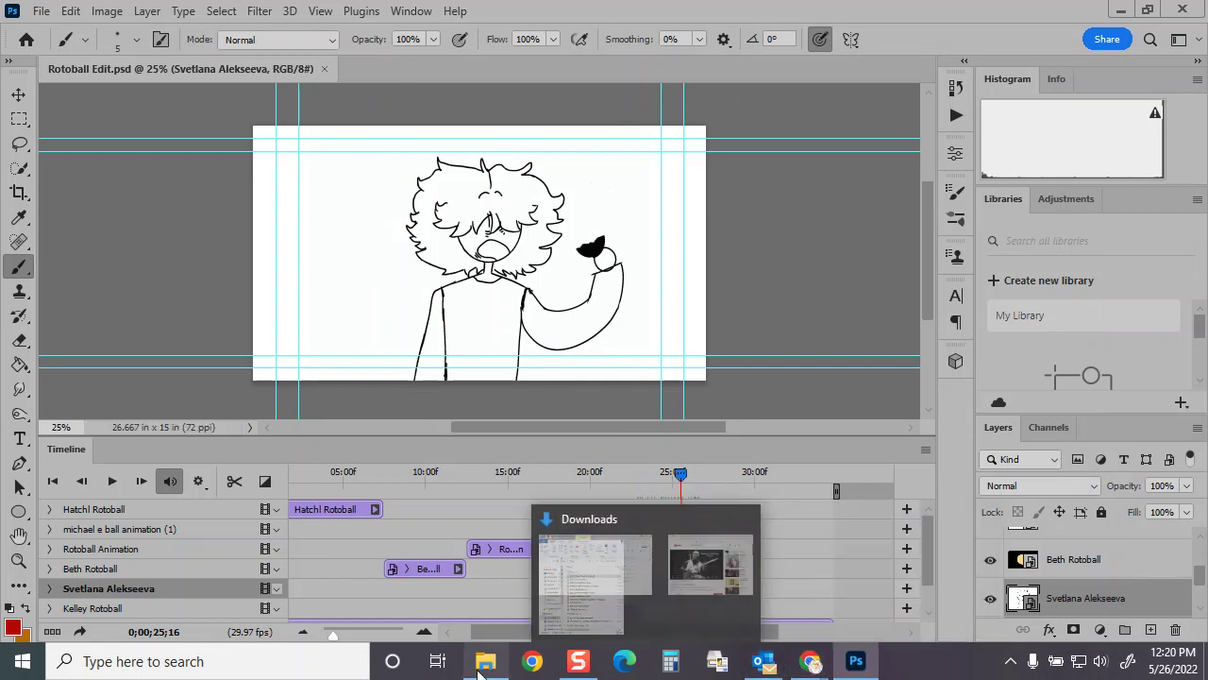
{"action": "left_click", "coordinate": [585, 576]}
{"action": "left_click_drag", "start_coordinate": [848, 311], "coordinate": [528, 294]}
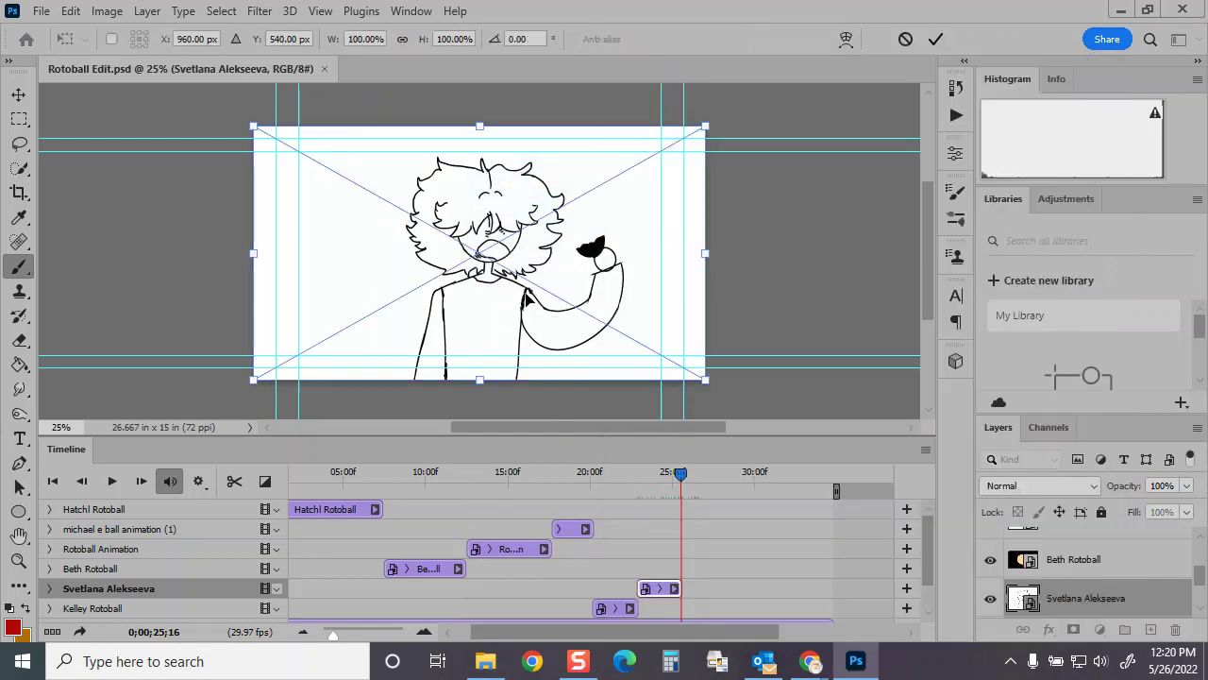
{"action": "left_click", "coordinate": [935, 39]}
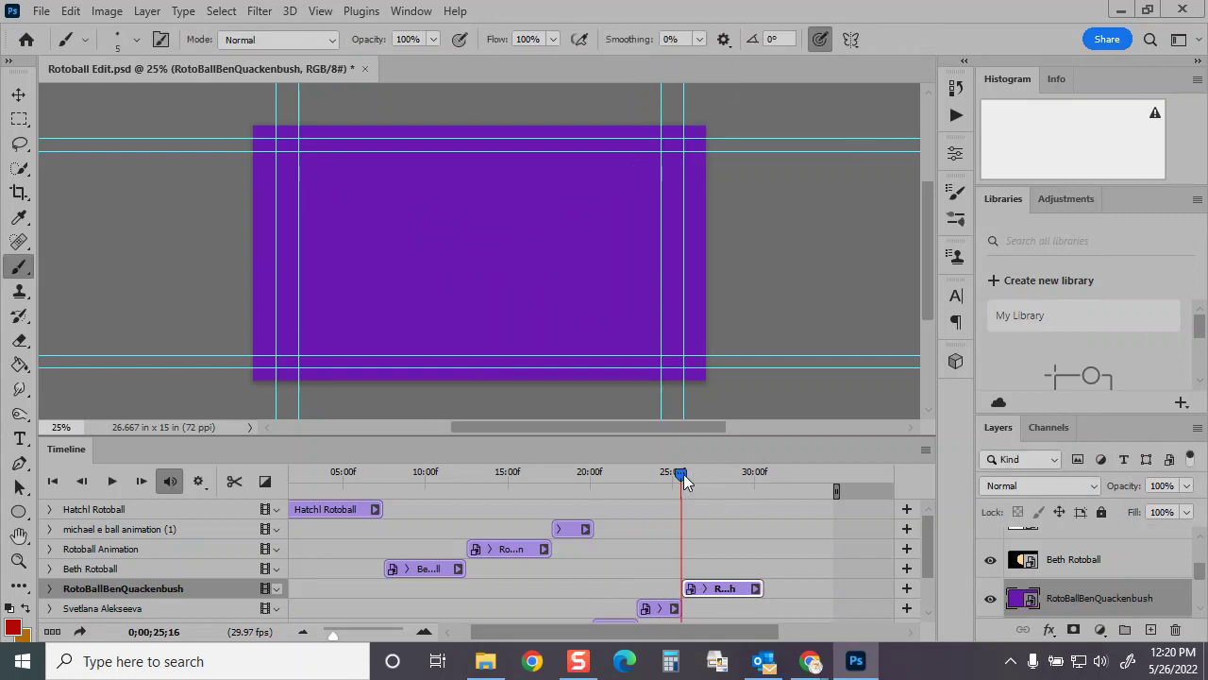
{"action": "mouse_move", "coordinate": [684, 474]}
{"action": "left_mouse_down"}
{"action": "mouse_move", "coordinate": [767, 472]}
{"action": "mouse_move", "coordinate": [684, 472]}
{"action": "left_mouse_up"}
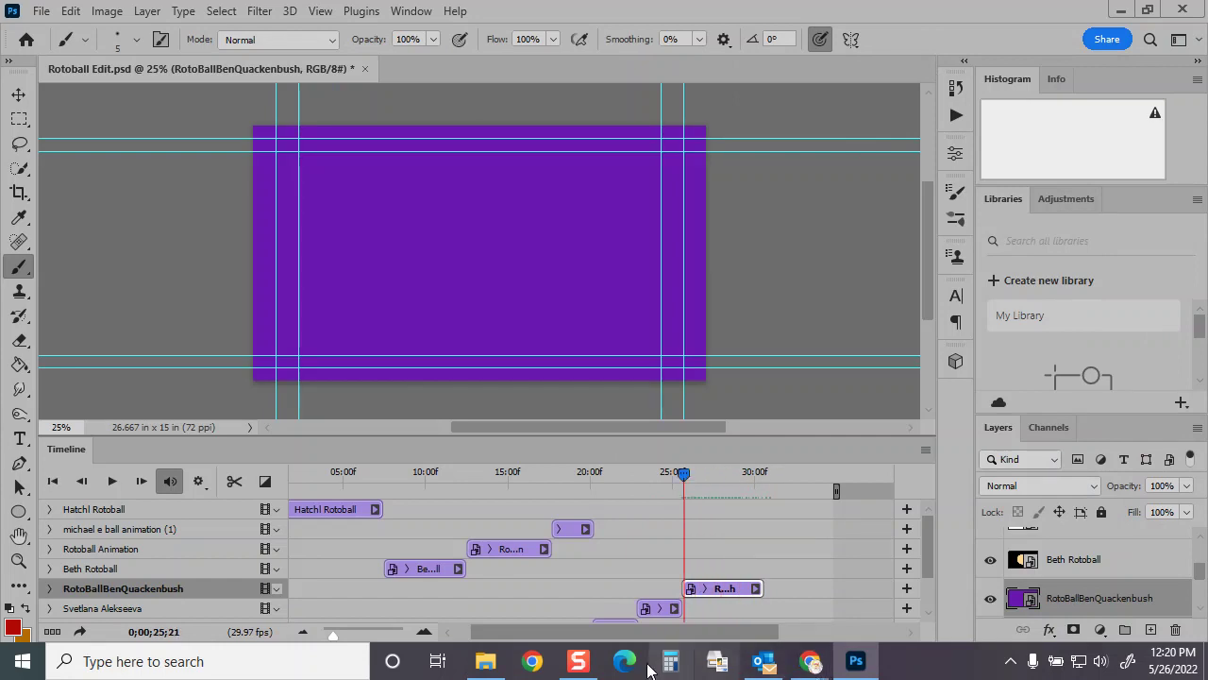
{"action": "left_click", "coordinate": [1175, 632]}
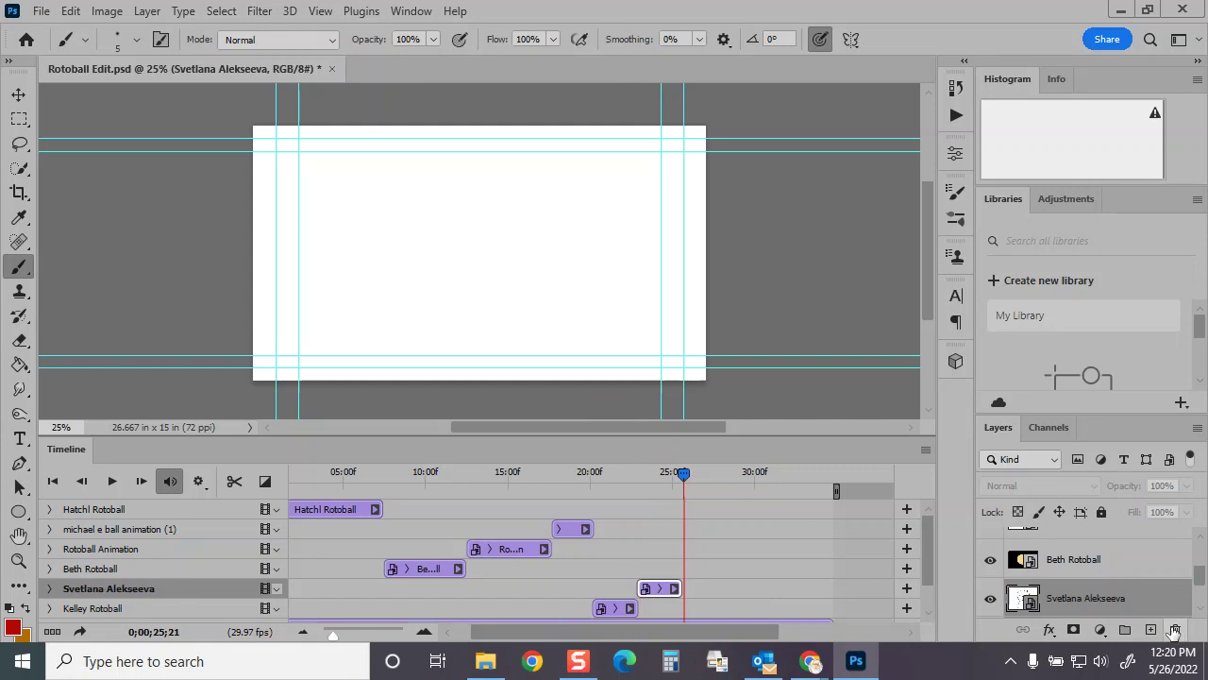
{"action": "left_click", "coordinate": [40, 11]}
{"action": "left_click", "coordinate": [57, 46]}
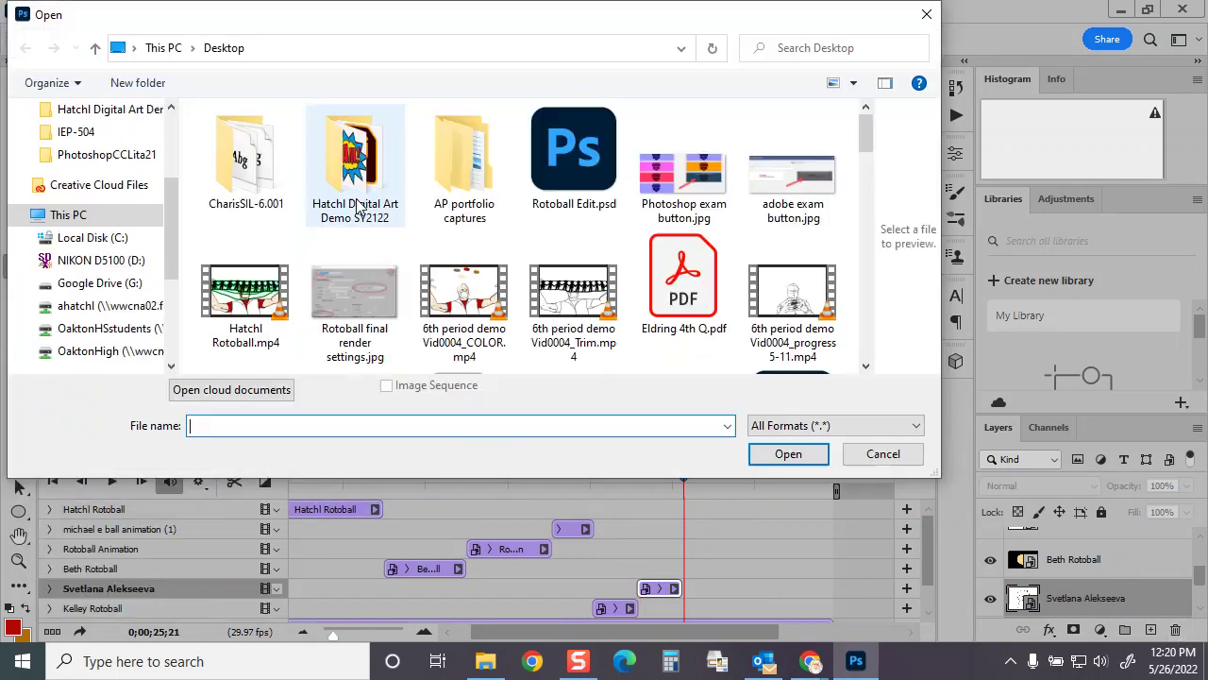
{"action": "scroll", "coordinate": [169, 211], "scroll_direction": "up", "scroll_amount": 3}
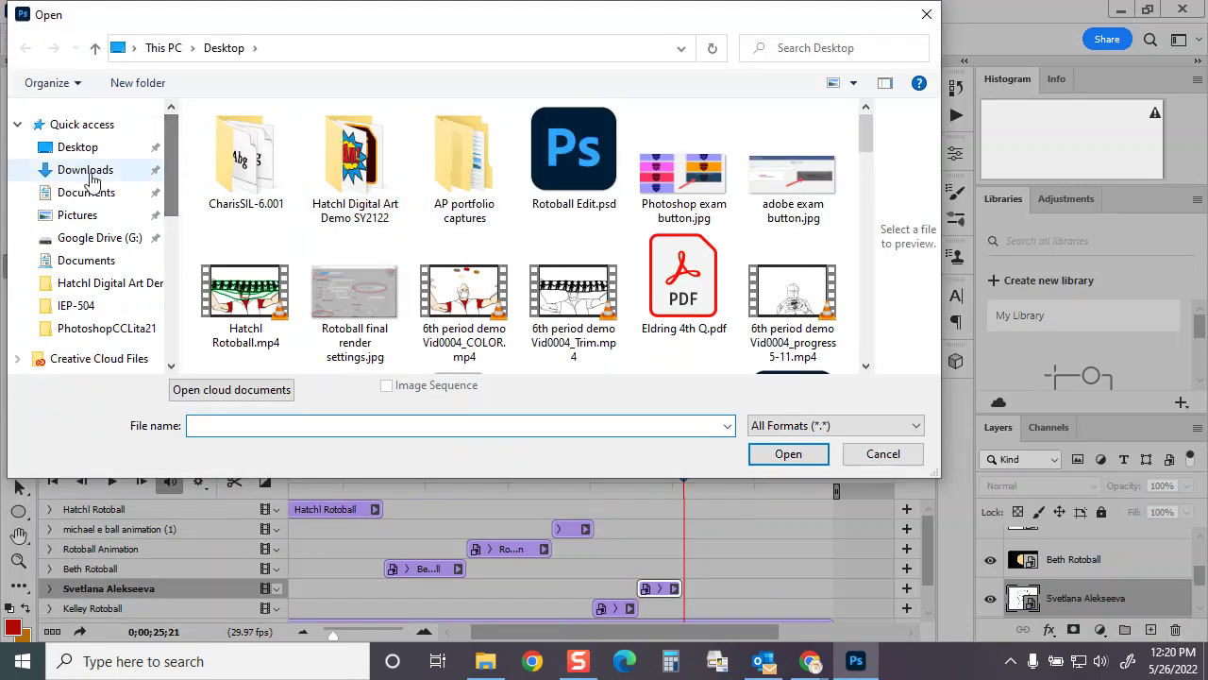
{"action": "left_click", "coordinate": [85, 170]}
{"action": "double_click", "coordinate": [247, 182]}
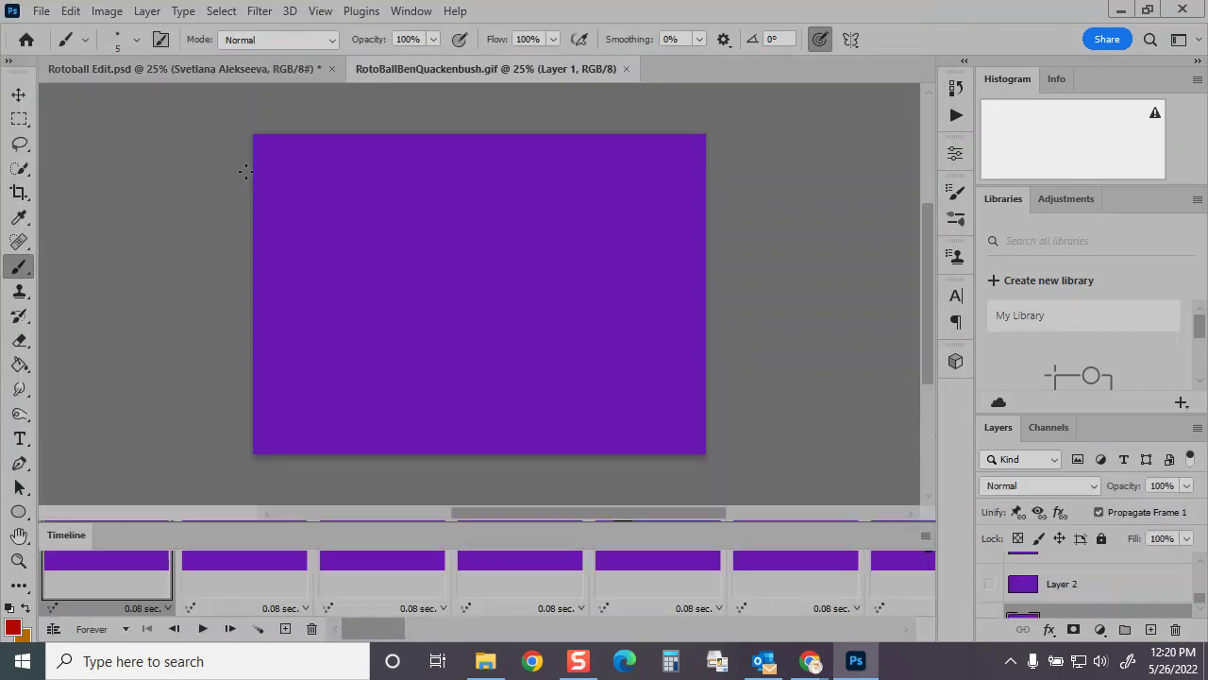
{"action": "left_click", "coordinate": [925, 535]}
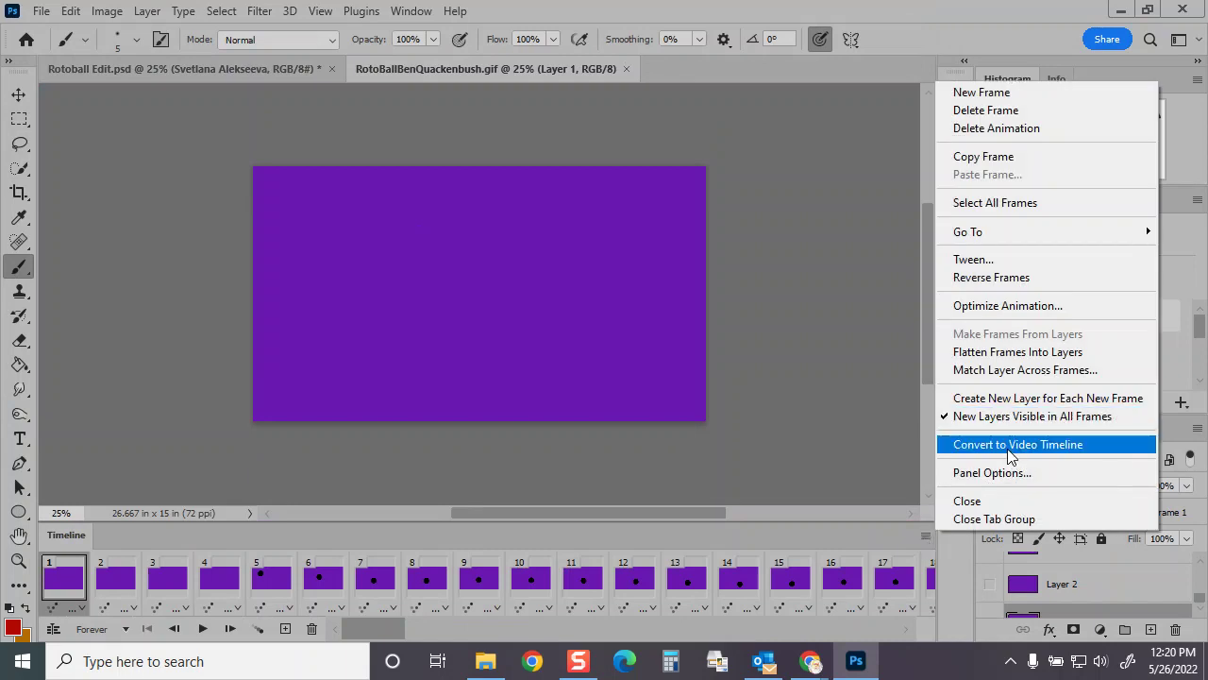
{"action": "left_click", "coordinate": [51, 11]}
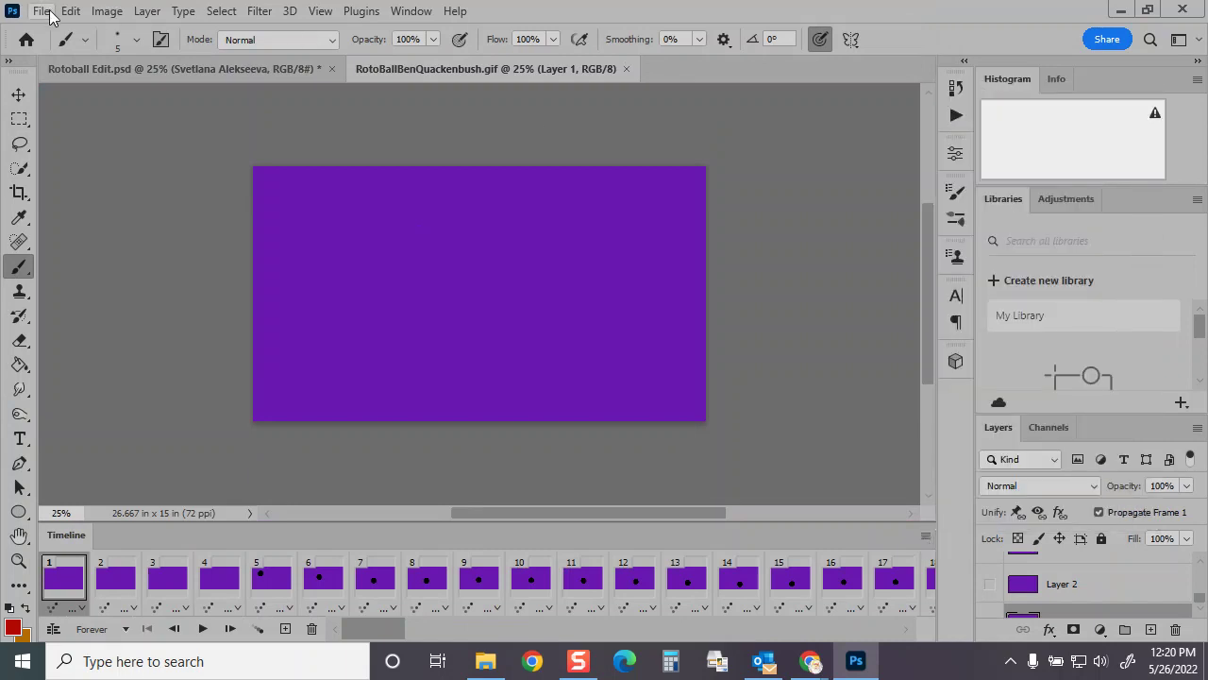
Render the GIF animation to Downloads as RotoBallBenQuackenbush.mp4, H.264 at 1920x1080
{"action": "left_click", "coordinate": [51, 13]}
{"action": "mouse_move", "coordinate": [102, 304]}
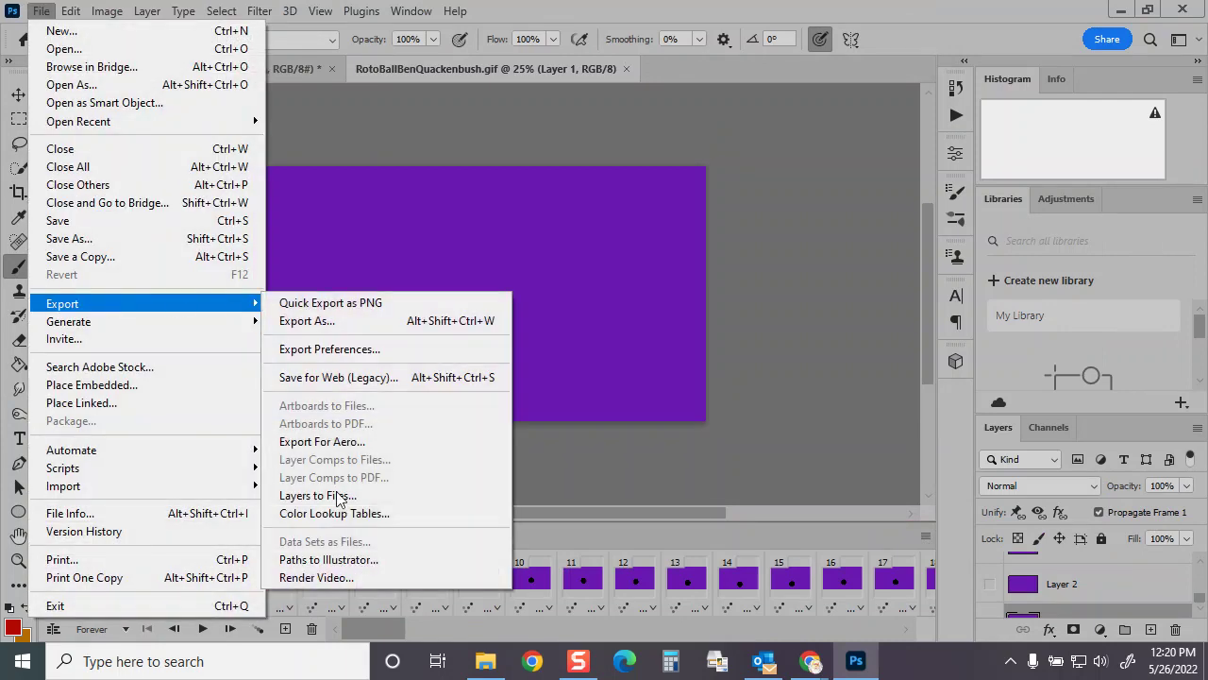
{"action": "left_click", "coordinate": [345, 576]}
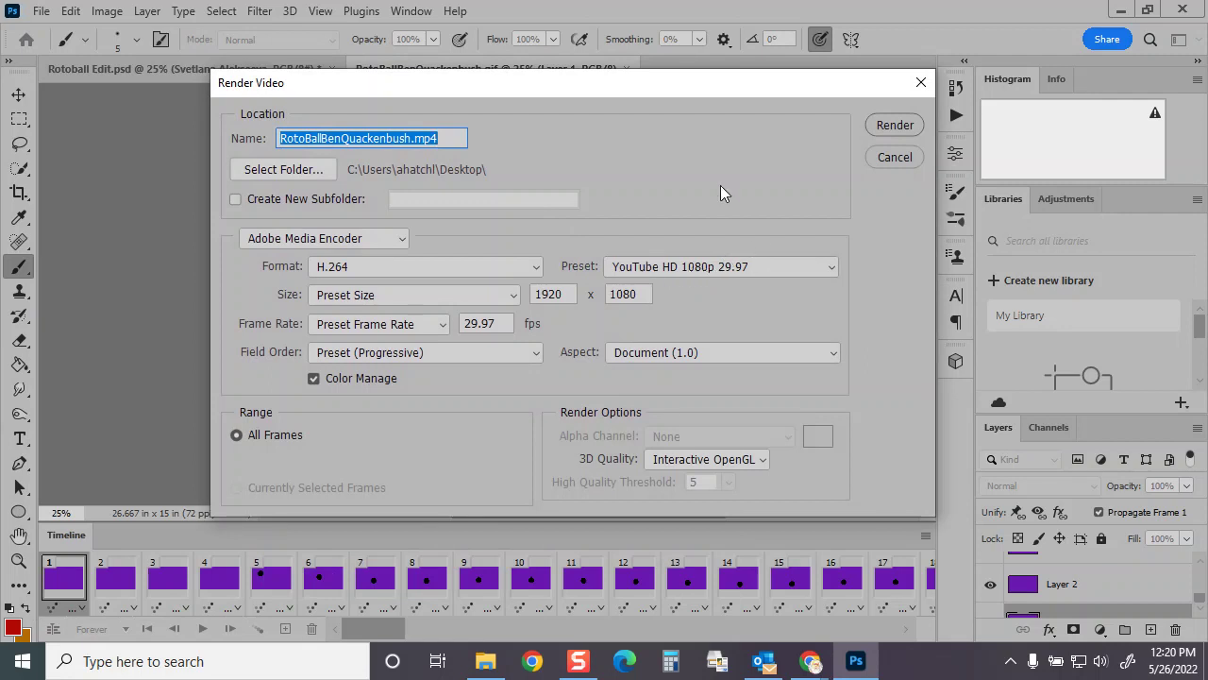
{"action": "left_click", "coordinate": [302, 172]}
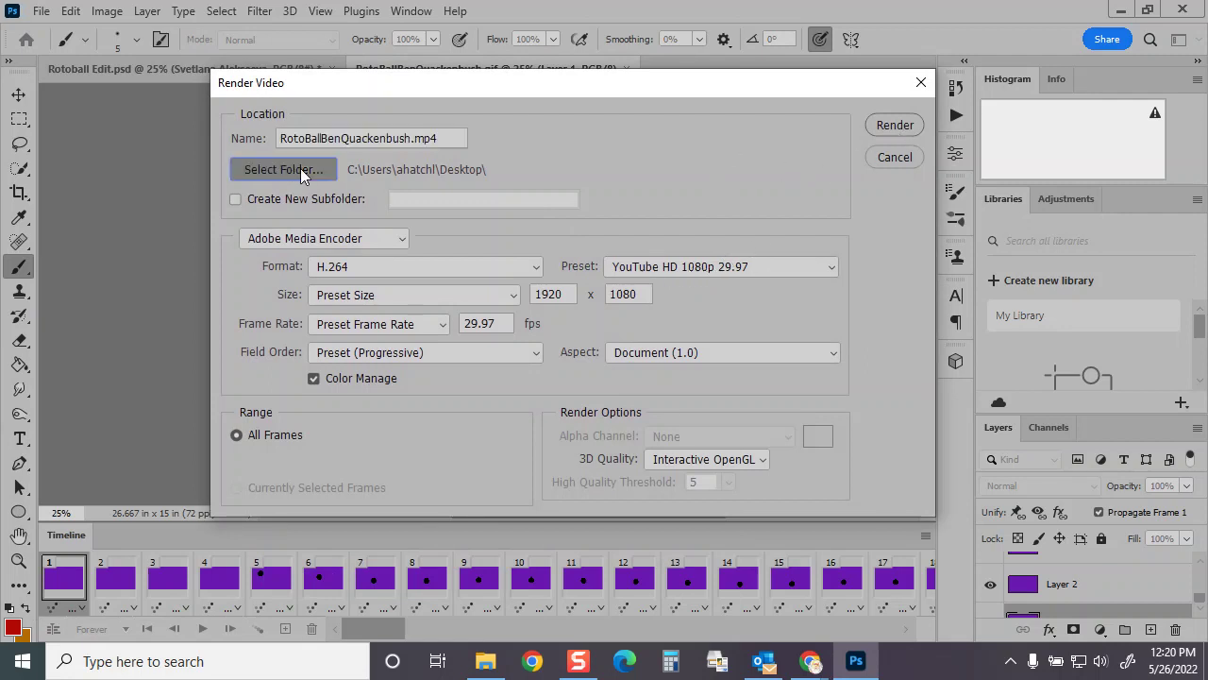
{"action": "left_click_drag", "start_coordinate": [383, 290], "coordinate": [383, 202]}
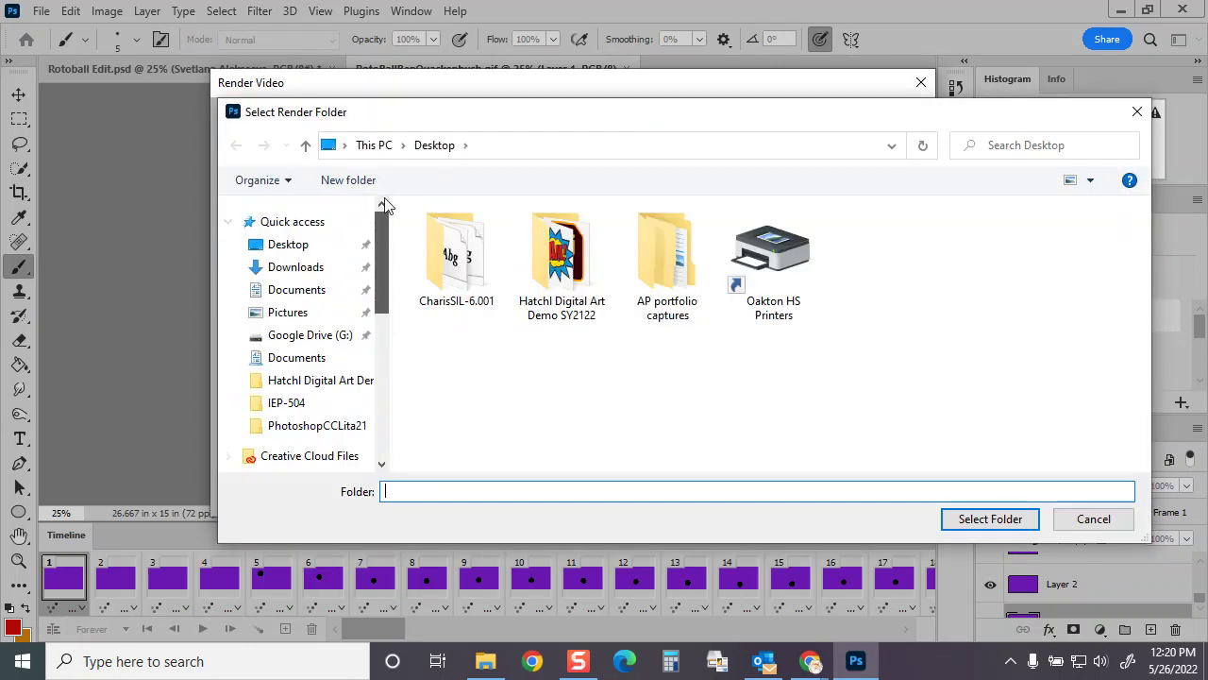
{"action": "left_click", "coordinate": [301, 268]}
{"action": "left_click", "coordinate": [990, 520]}
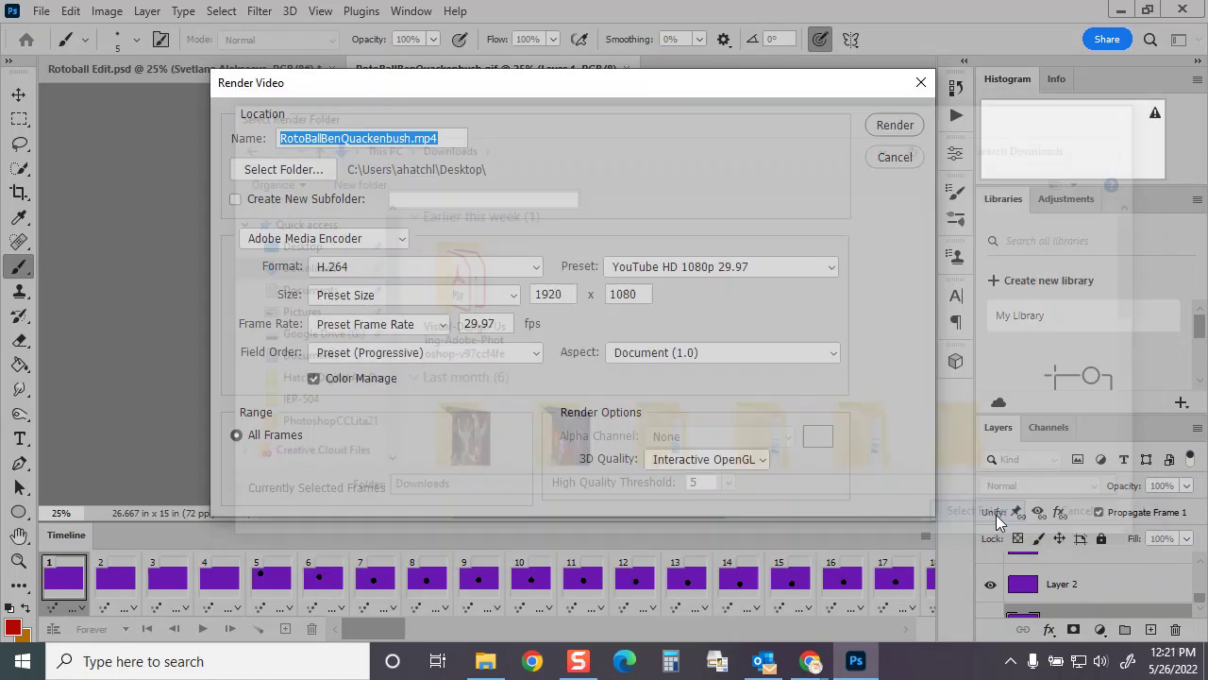
{"action": "left_click", "coordinate": [894, 126]}
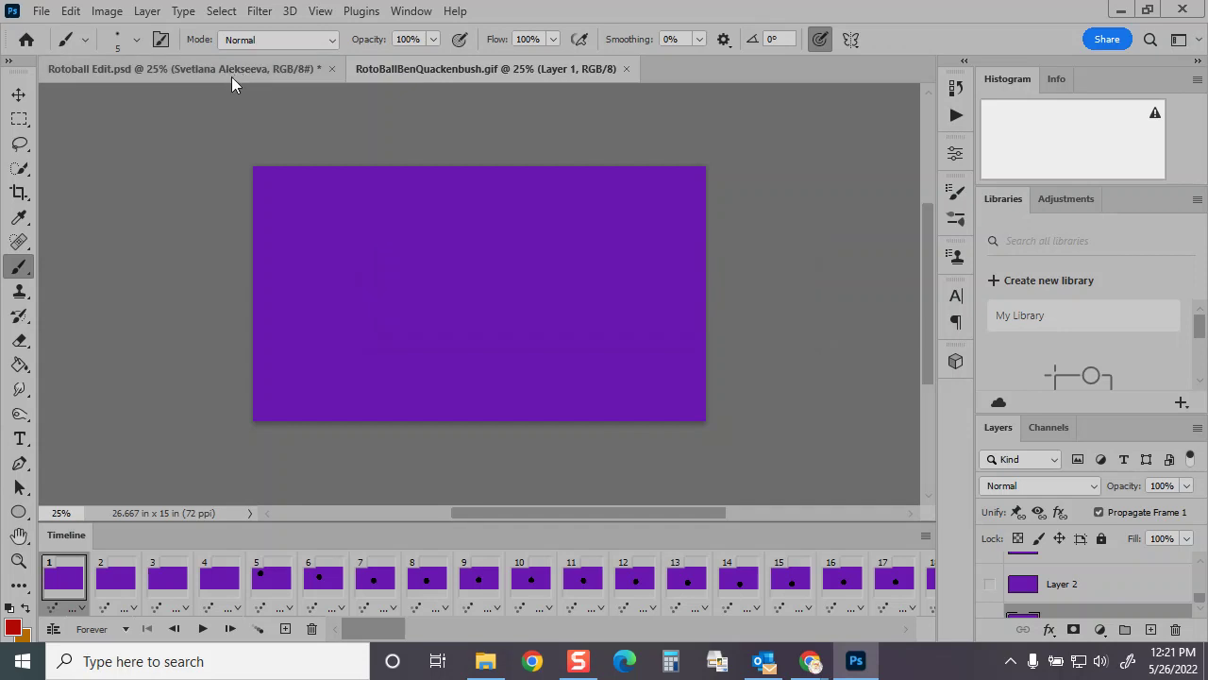
Place RotoBallBenQuackenbush.mp4 embedded into Rotoball Edit.psd, its clip starting about 25;21
{"action": "left_click", "coordinate": [230, 74]}
{"action": "left_click", "coordinate": [41, 10]}
{"action": "mouse_move", "coordinate": [70, 11]}
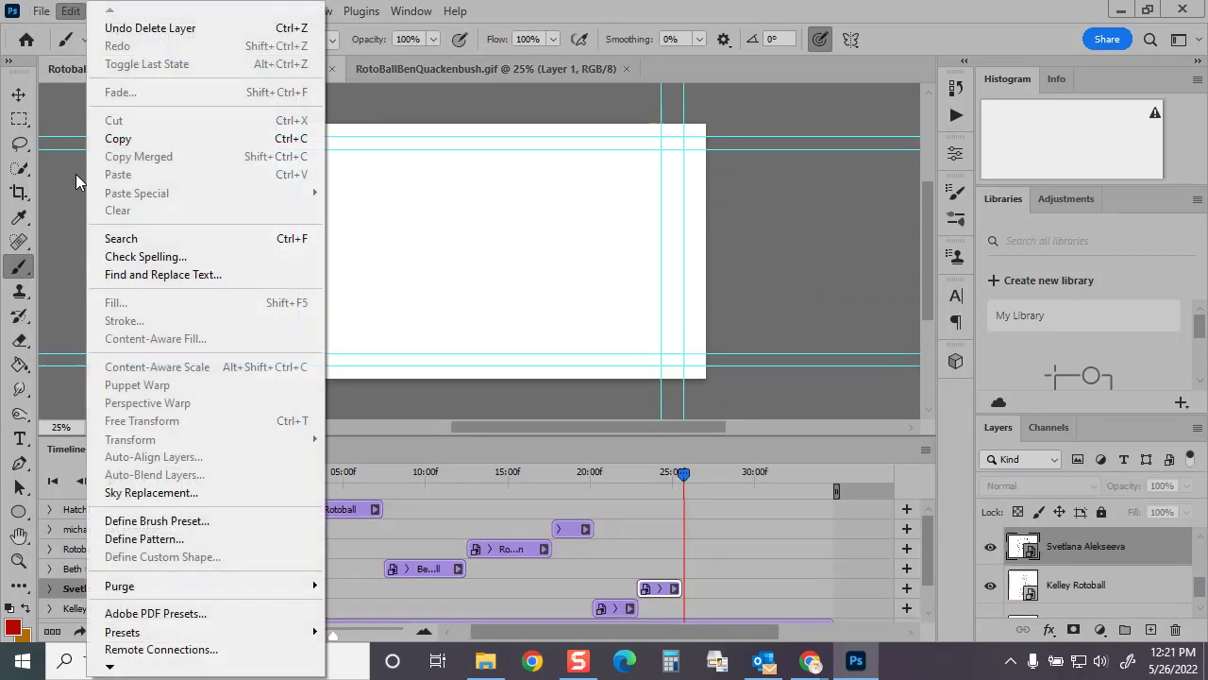
{"action": "left_click", "coordinate": [85, 381]}
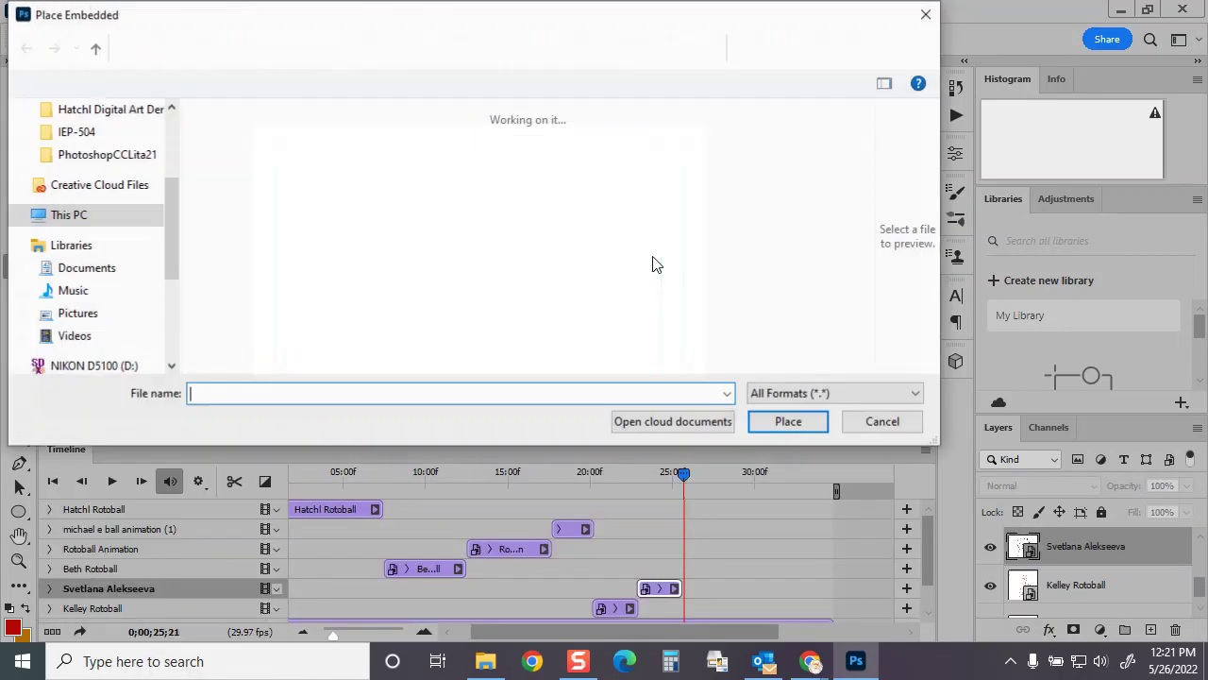
{"action": "left_click", "coordinate": [246, 198]}
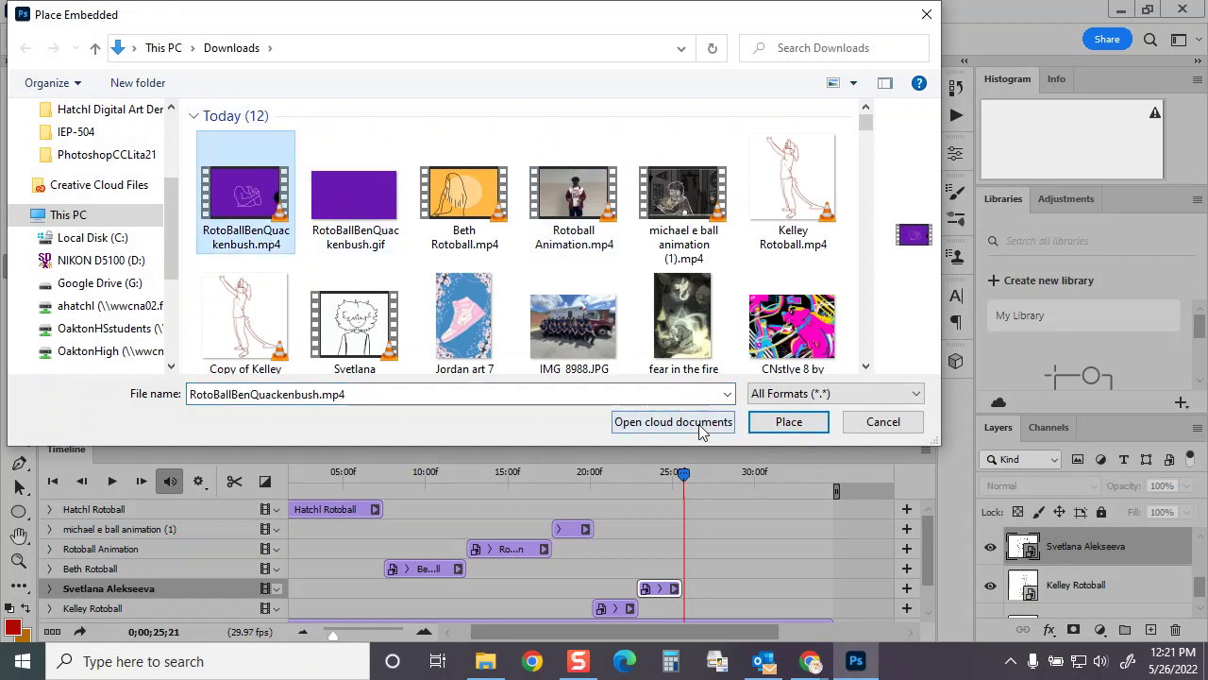
{"action": "left_click", "coordinate": [789, 423]}
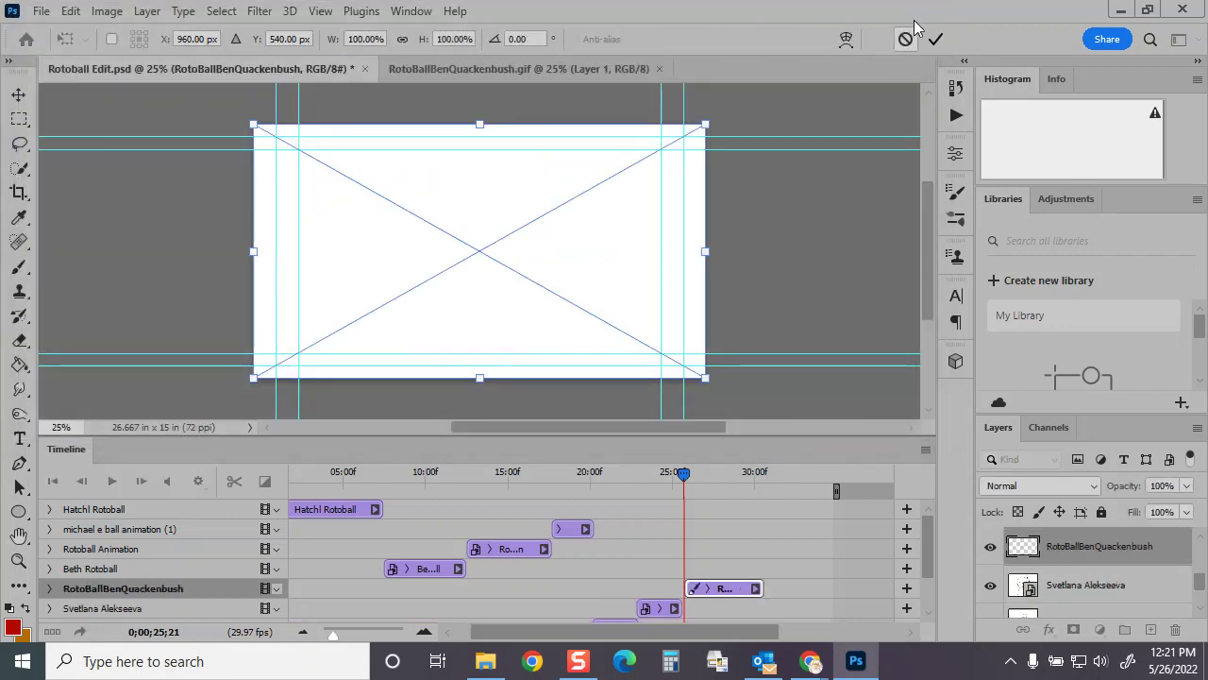
{"action": "left_click", "coordinate": [935, 39]}
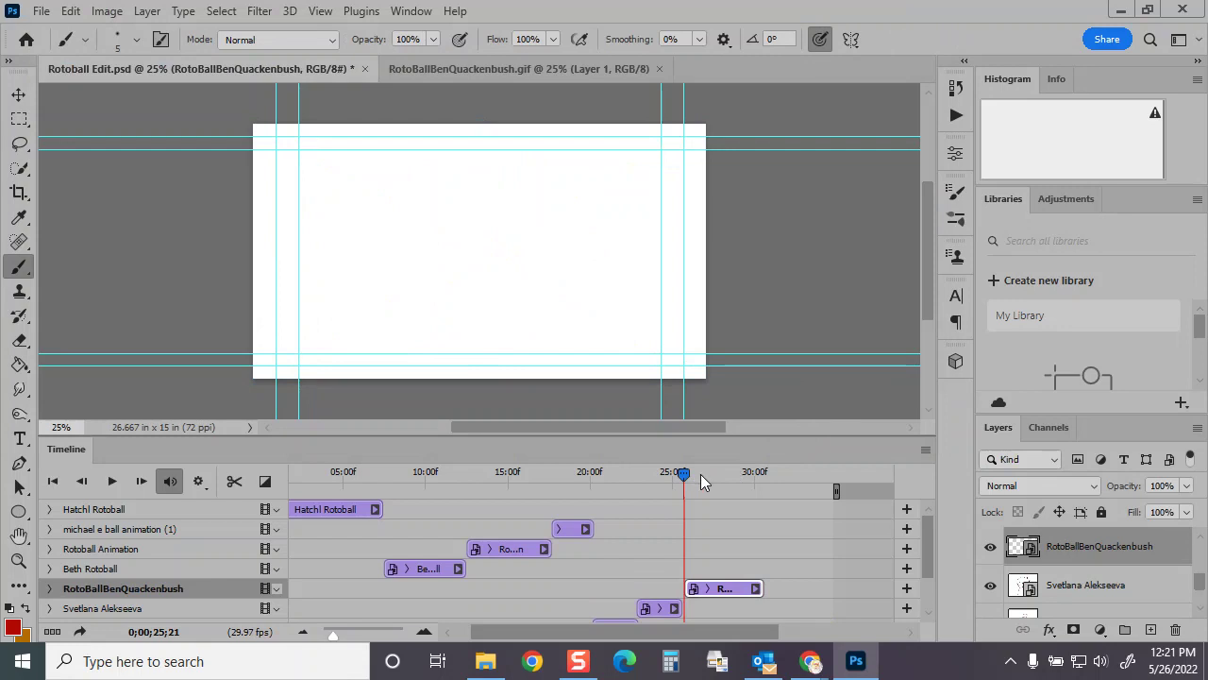
{"action": "left_click_drag", "start_coordinate": [700, 474], "coordinate": [351, 474]}
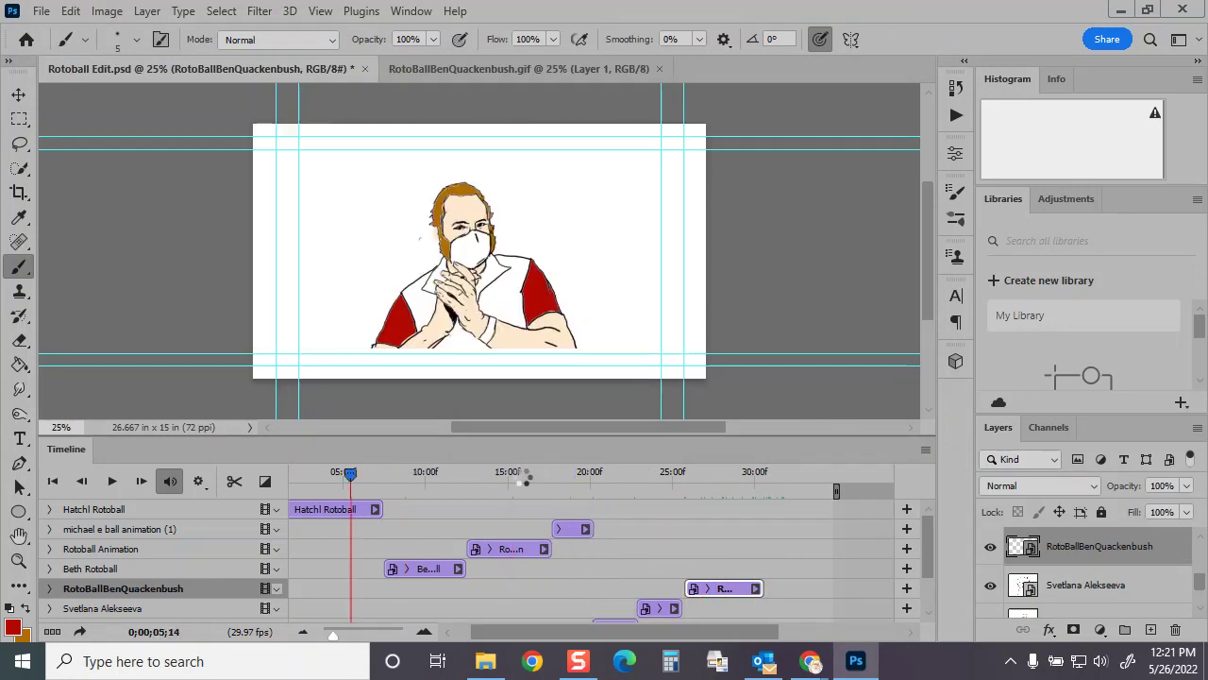
Move the Beth Rotoball artwork down so it fills the frame
{"action": "left_click_drag", "start_coordinate": [526, 478], "coordinate": [410, 474]}
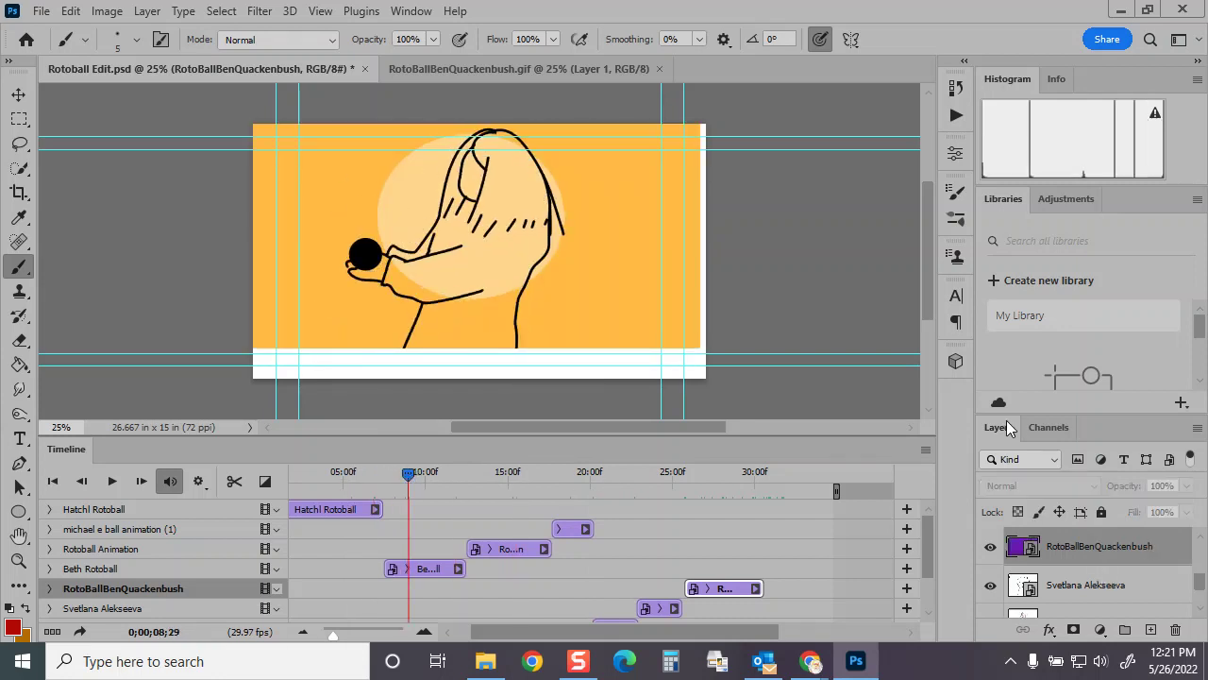
{"action": "left_click_drag", "start_coordinate": [999, 408], "coordinate": [998, 181]}
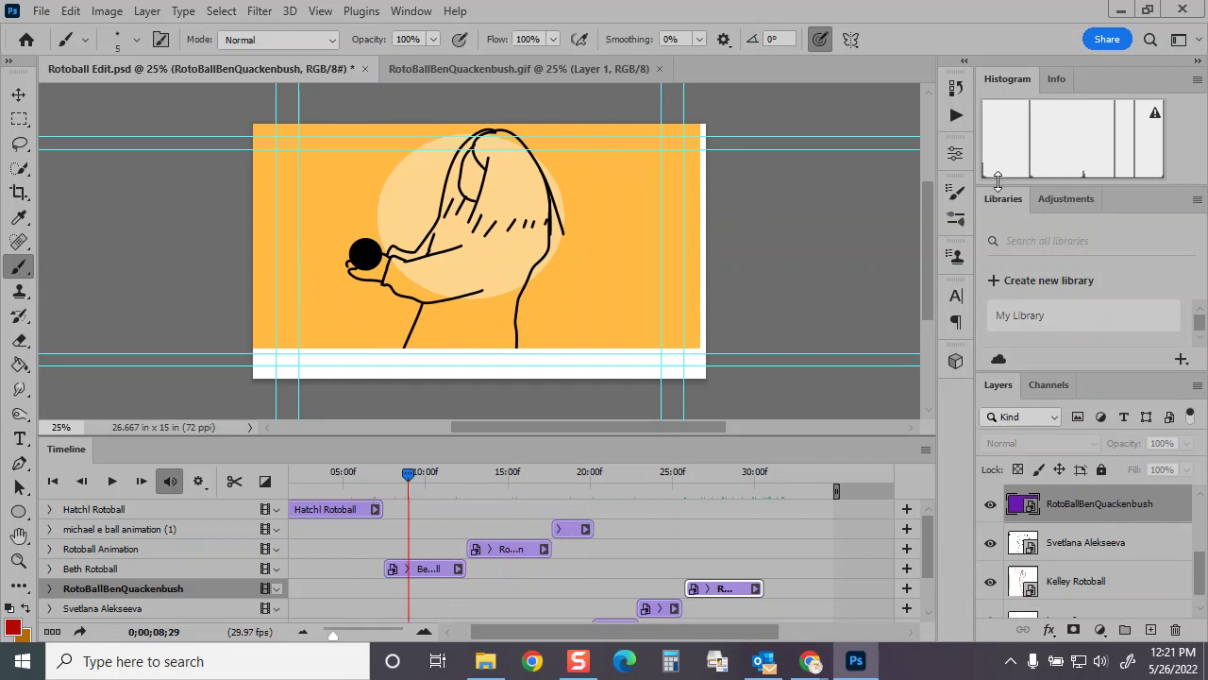
{"action": "left_click_drag", "start_coordinate": [1199, 570], "coordinate": [1199, 543]}
{"action": "left_click", "coordinate": [1112, 575]}
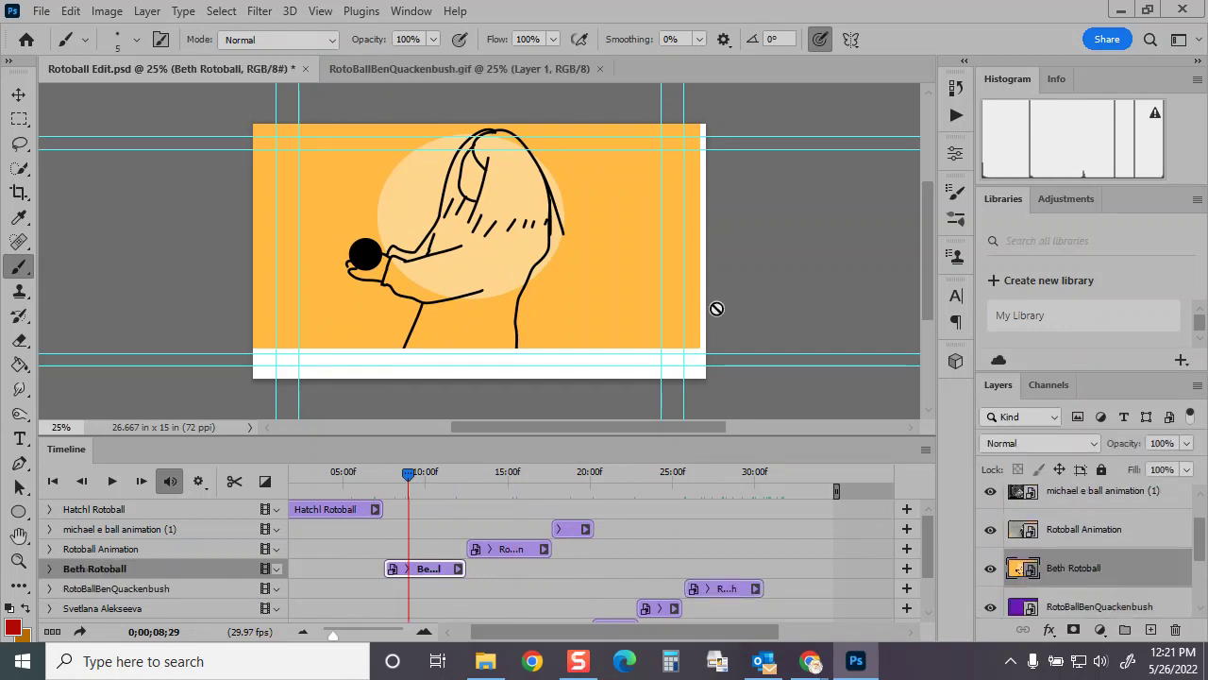
{"action": "left_click", "coordinate": [19, 95]}
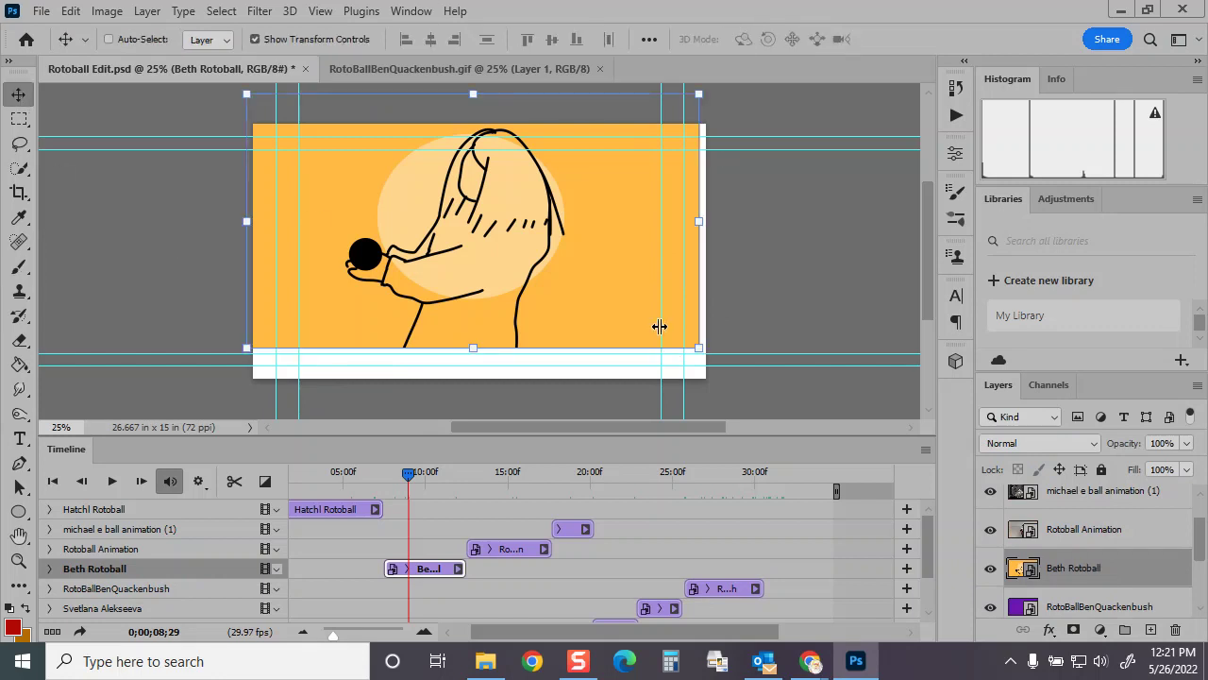
{"action": "left_click_drag", "start_coordinate": [645, 288], "coordinate": [650, 314]}
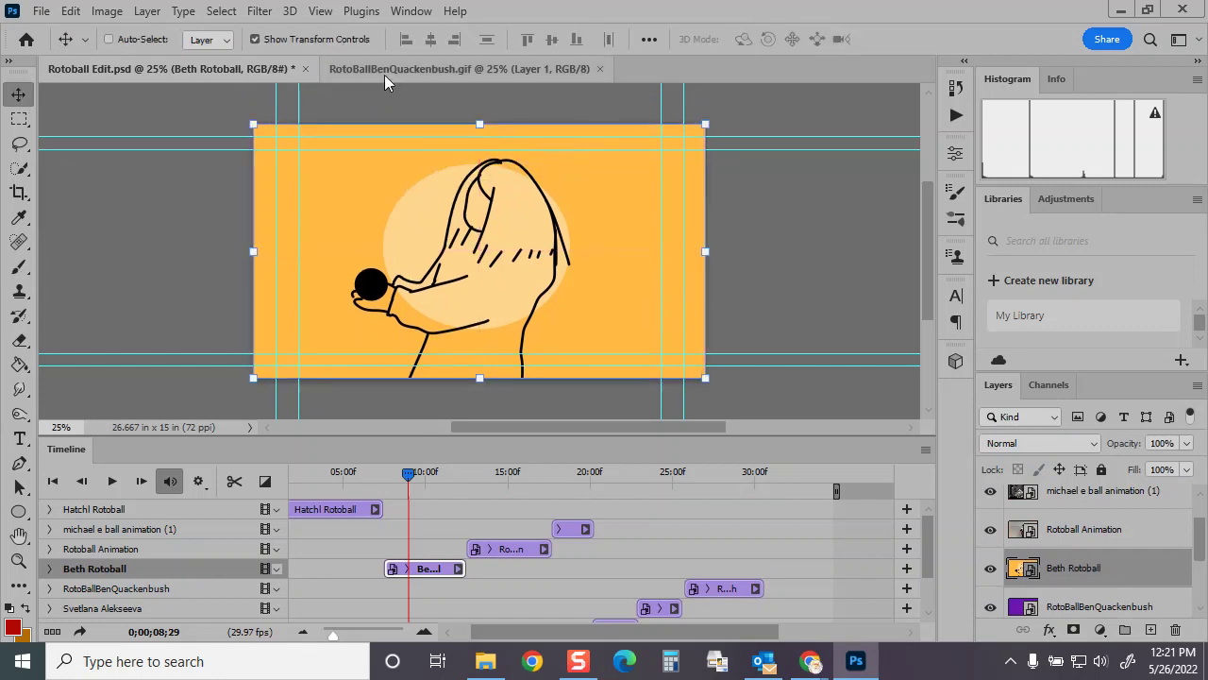
{"action": "left_click_drag", "start_coordinate": [418, 477], "coordinate": [373, 474]}
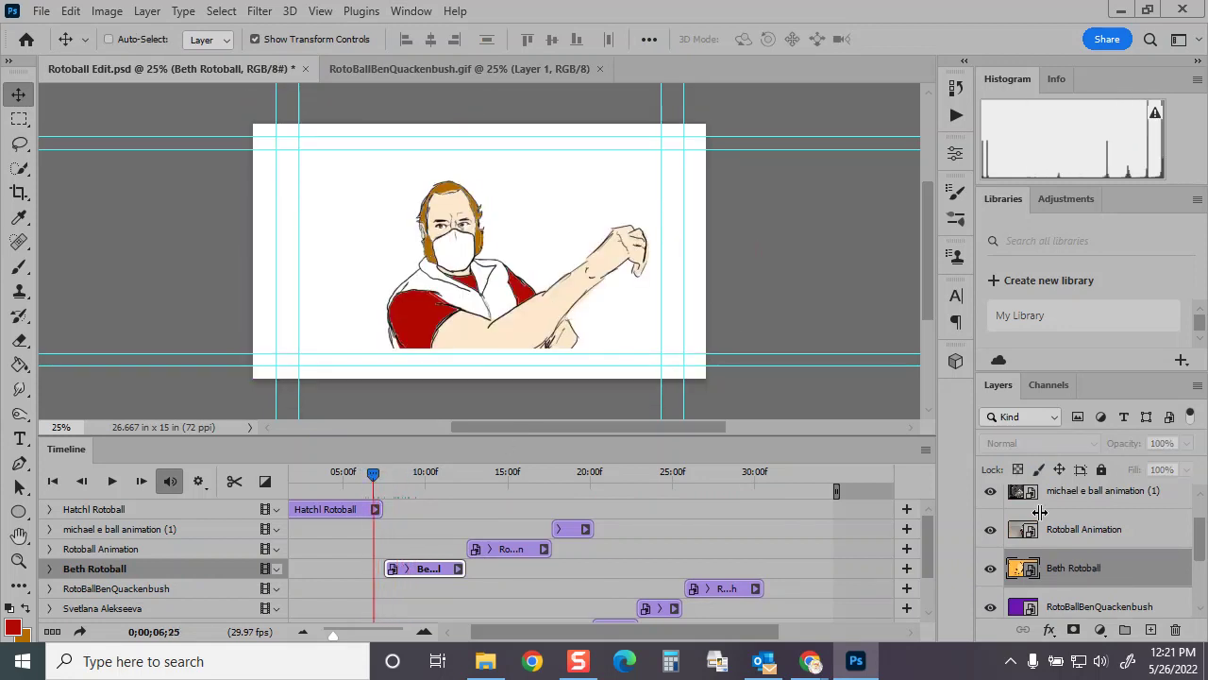
Shift the Hatchl Rotoball figure down and right, then nudge it slightly left
{"action": "left_click_drag", "start_coordinate": [1201, 538], "coordinate": [1206, 491]}
{"action": "left_click", "coordinate": [1086, 528]}
{"action": "left_click", "coordinate": [1140, 511]}
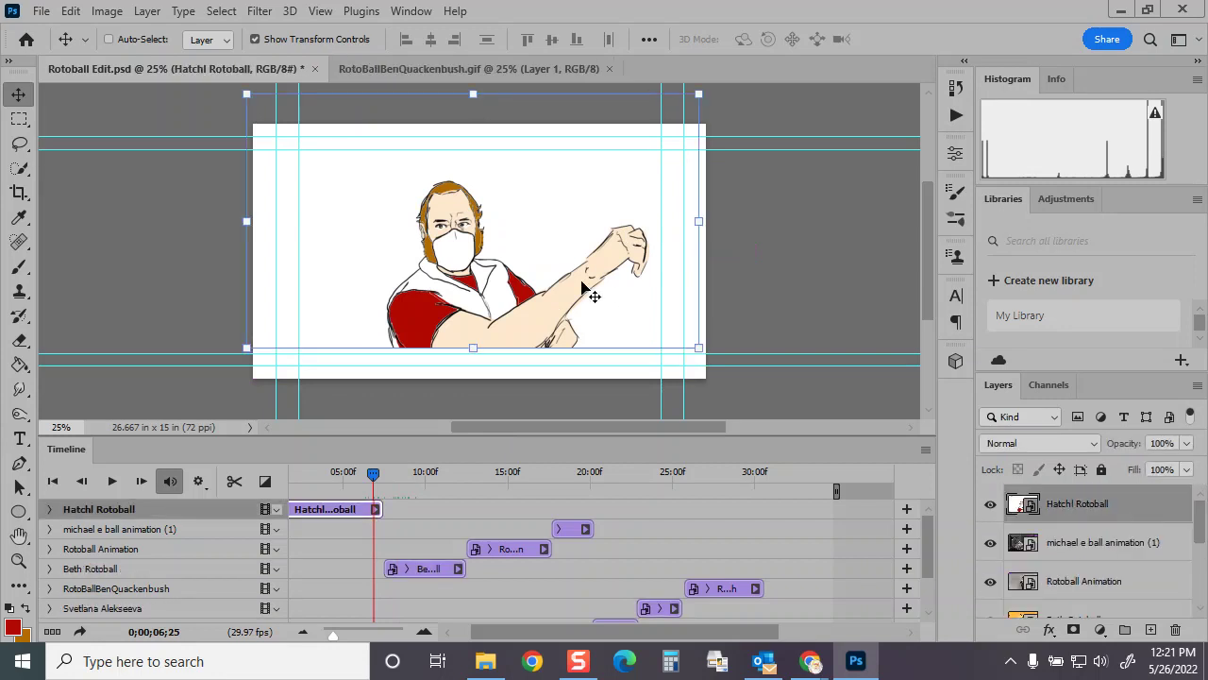
{"action": "mouse_move", "coordinate": [582, 283]}
{"action": "left_mouse_down"}
{"action": "mouse_move", "coordinate": [590, 259]}
{"action": "mouse_move", "coordinate": [599, 275]}
{"action": "left_mouse_up"}
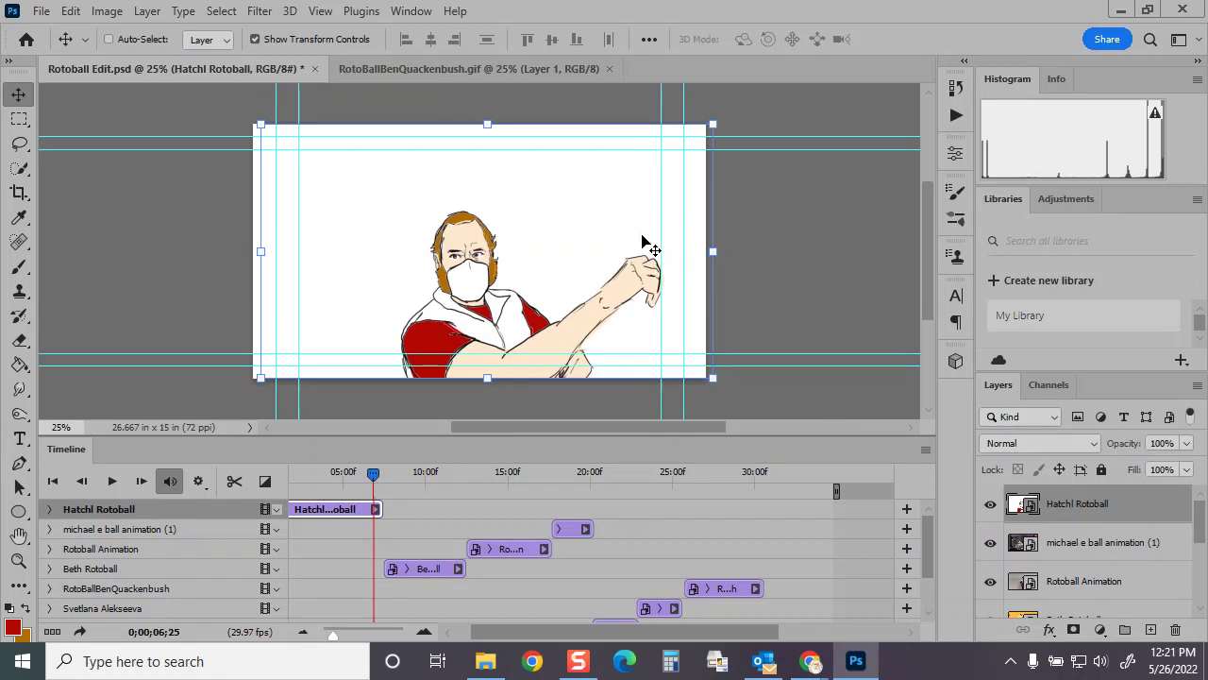
{"action": "left_click_drag", "start_coordinate": [648, 242], "coordinate": [626, 239]}
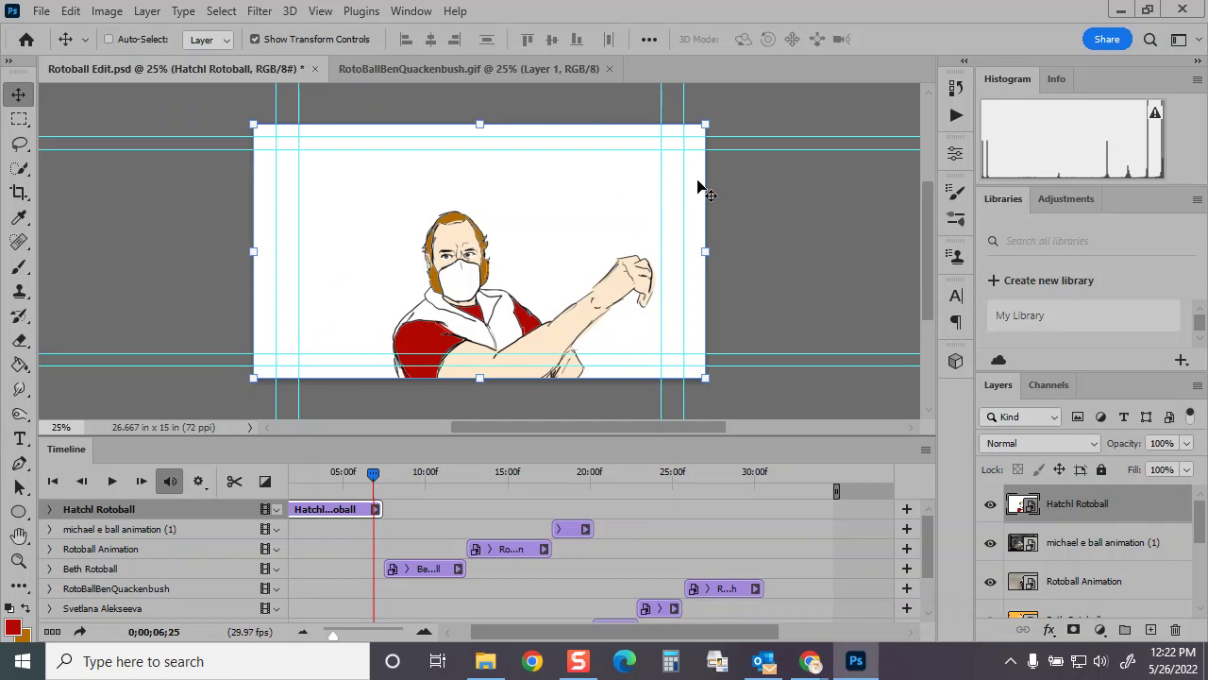
Hide the guides and transform box with Ctrl+H, then save Rotoball Edit.psd
{"action": "key", "text": "ctrl+h"}
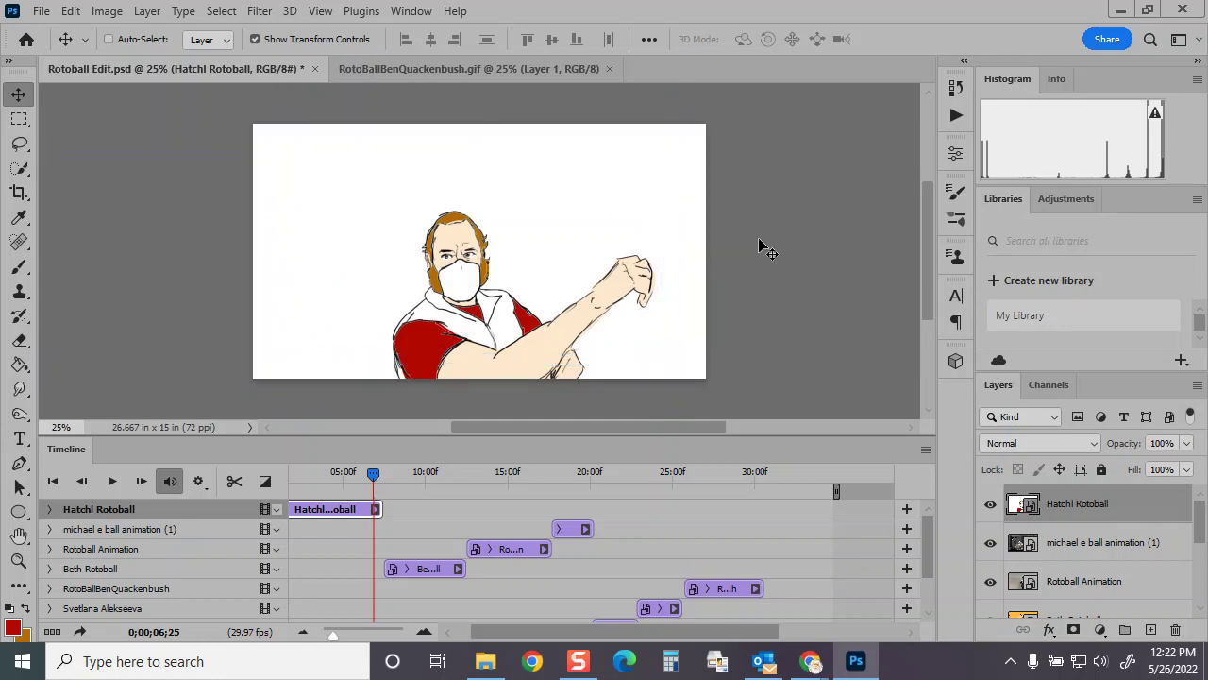
{"action": "key", "text": "ctrl+s"}
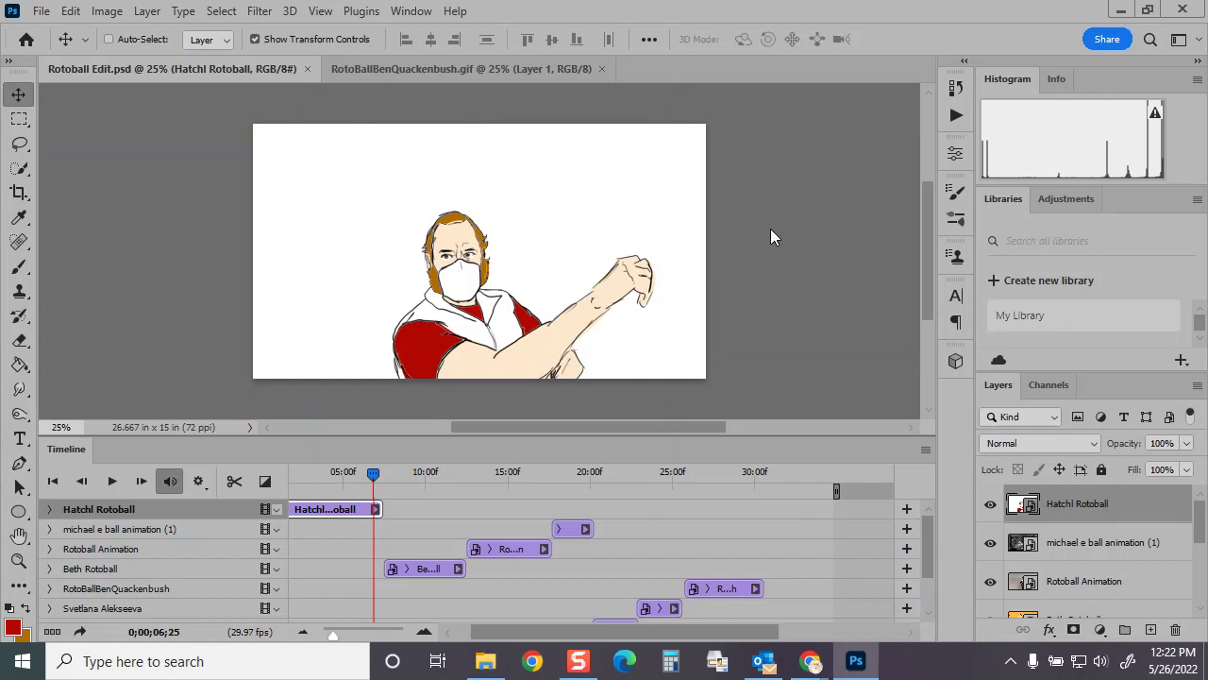
{"action": "left_click_drag", "start_coordinate": [375, 477], "coordinate": [489, 475]}
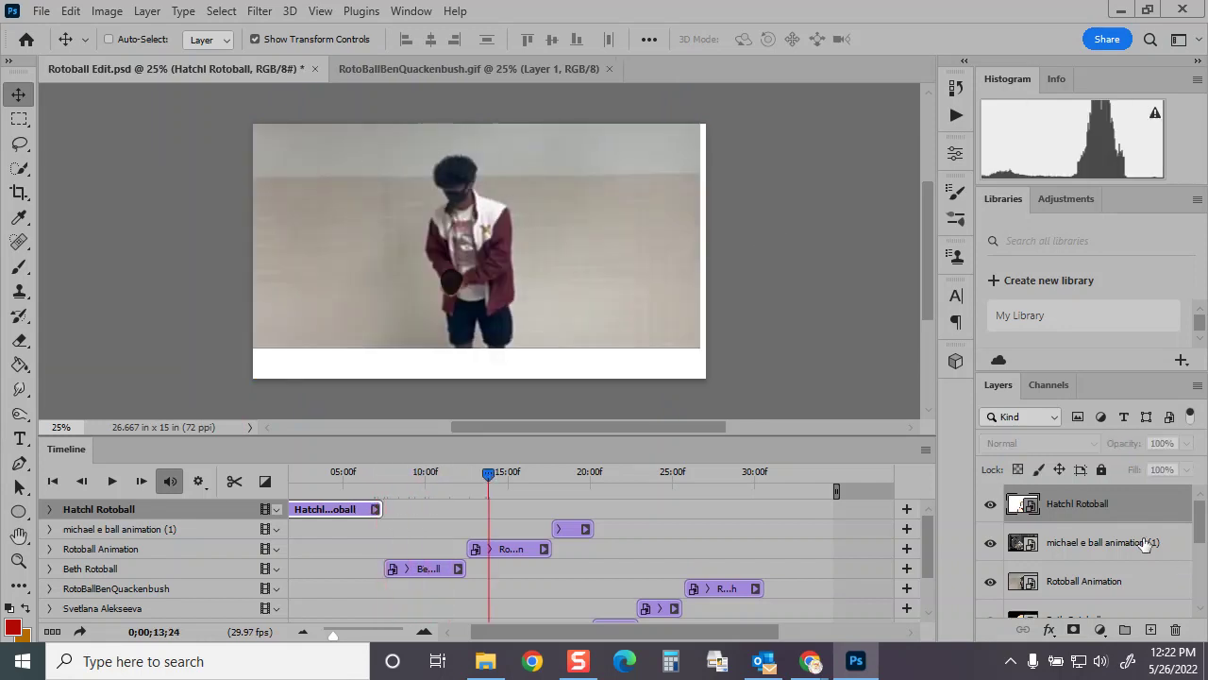
Move the Rotoball Animation video down so it fills the frame
{"action": "scroll", "coordinate": [1204, 527], "scroll_direction": "down", "scroll_amount": 2}
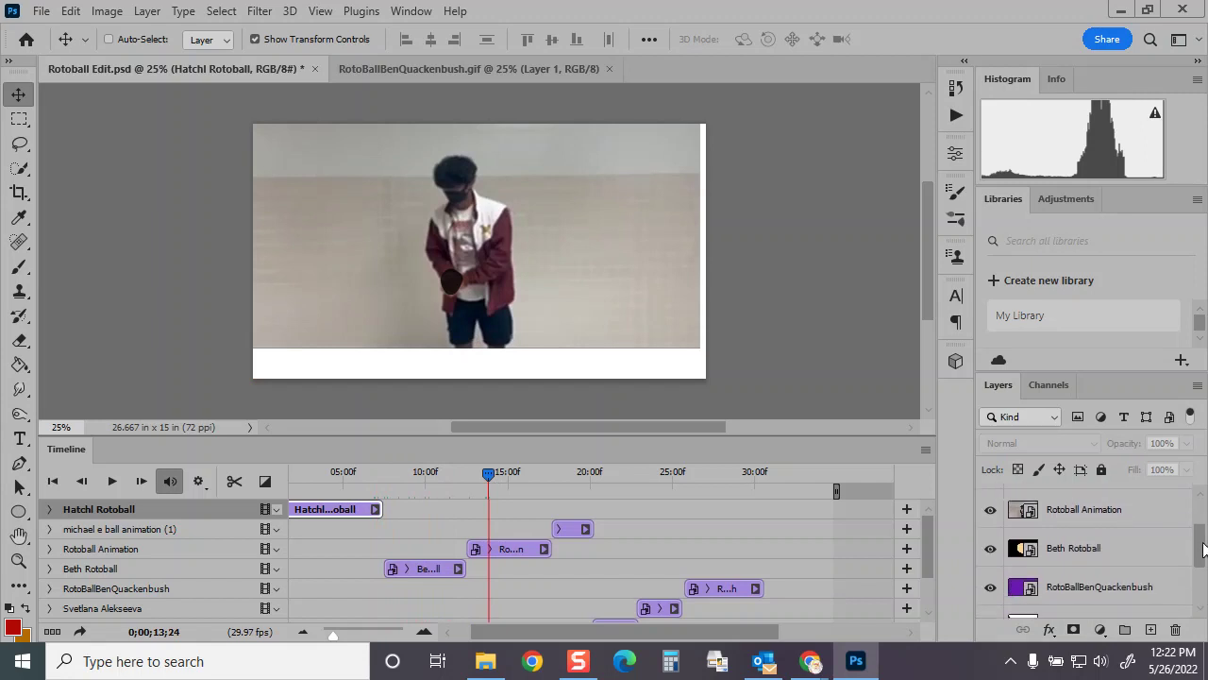
{"action": "left_click", "coordinate": [1123, 518]}
{"action": "left_click_drag", "start_coordinate": [594, 270], "coordinate": [597, 290]}
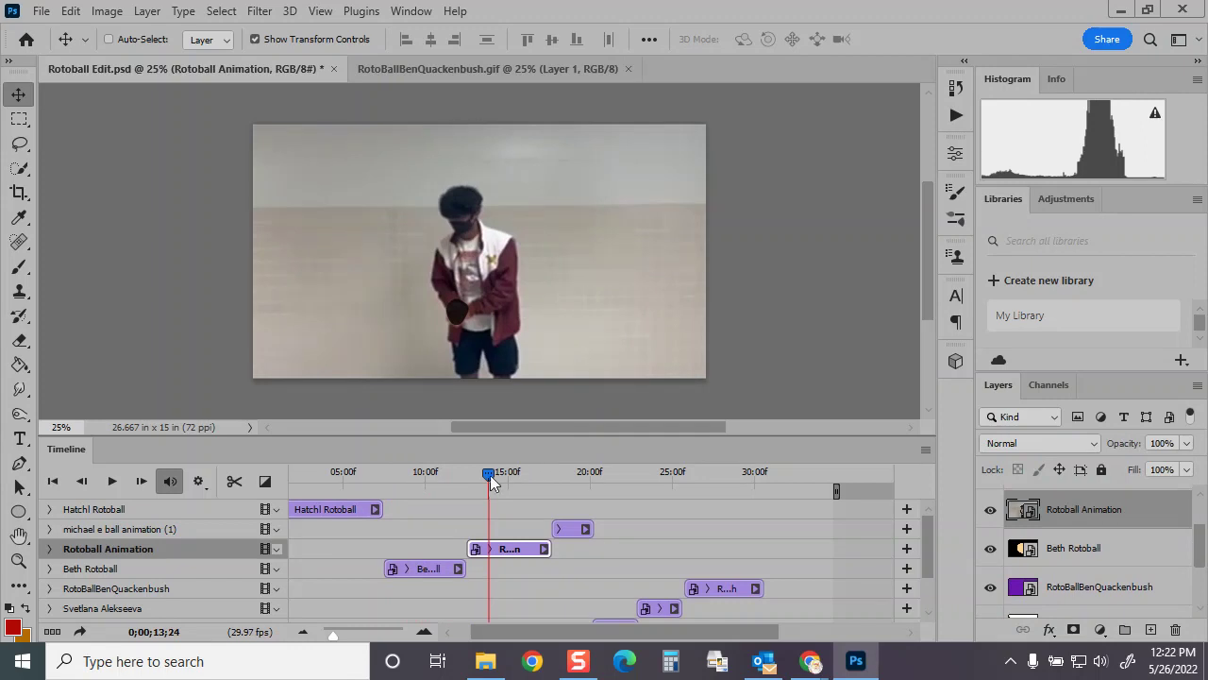
{"action": "left_click_drag", "start_coordinate": [490, 475], "coordinate": [607, 473]}
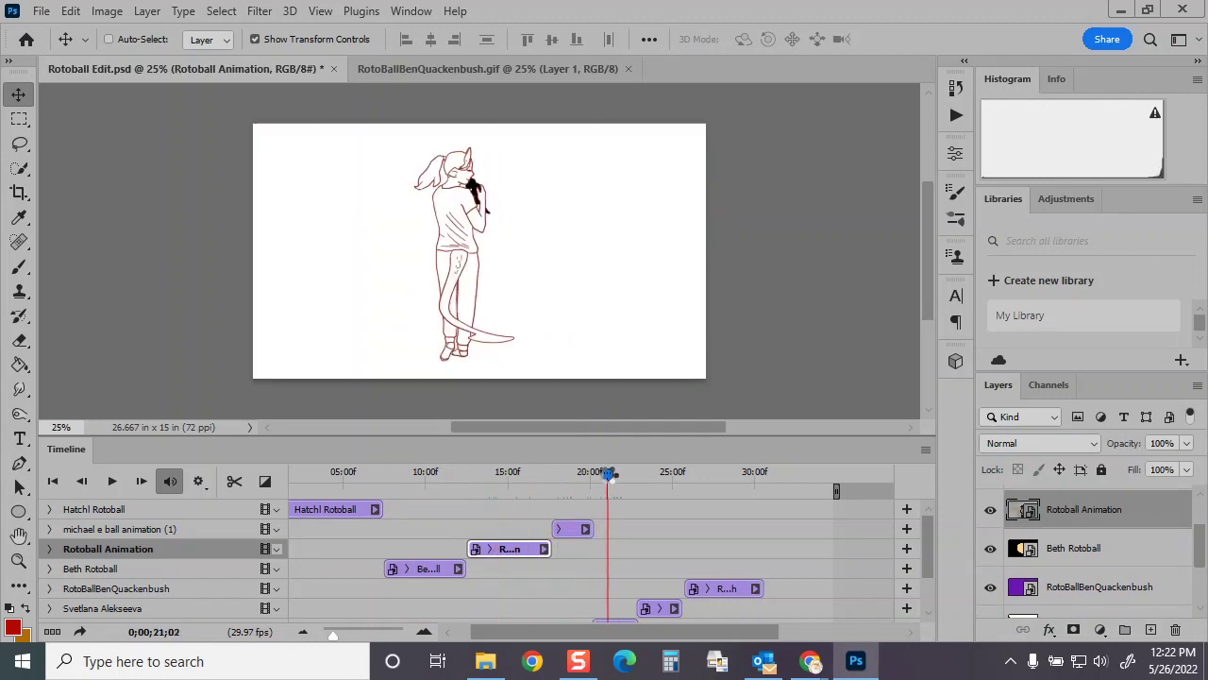
Scale the Kelley Rotoball drawing to 111.49%, shifting it slightly down
{"action": "scroll", "coordinate": [1160, 586], "scroll_direction": "down", "scroll_amount": 3}
{"action": "left_click", "coordinate": [1137, 563]}
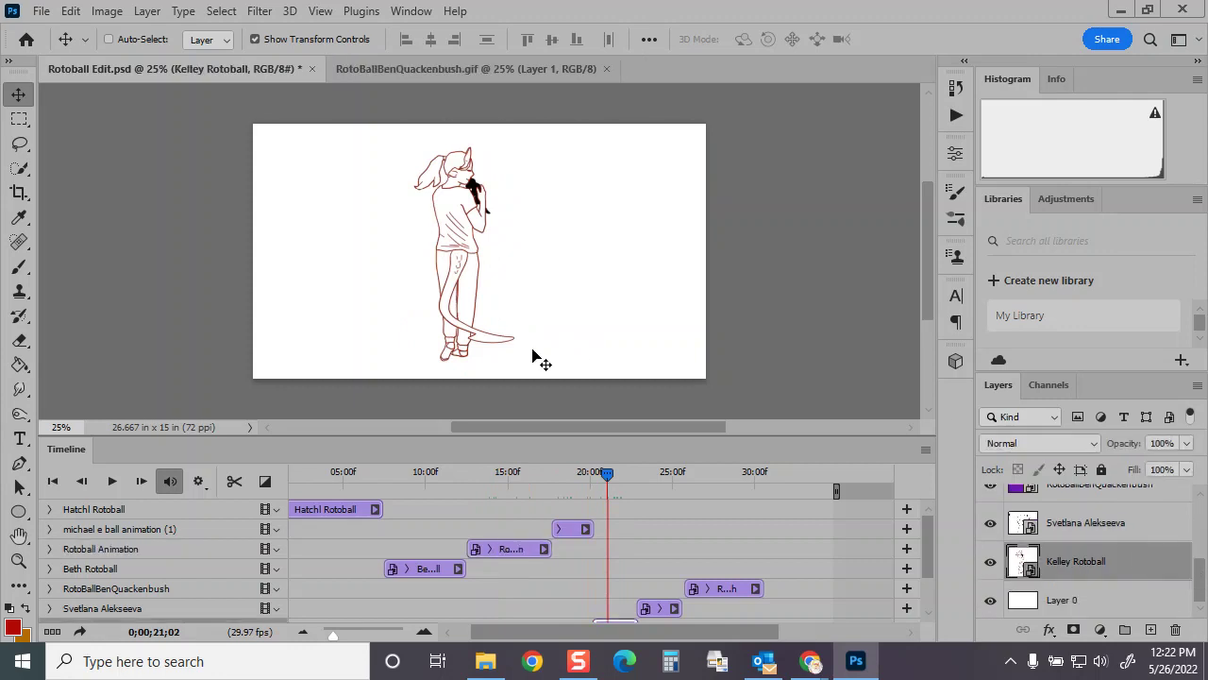
{"action": "key", "text": "ctrl+t"}
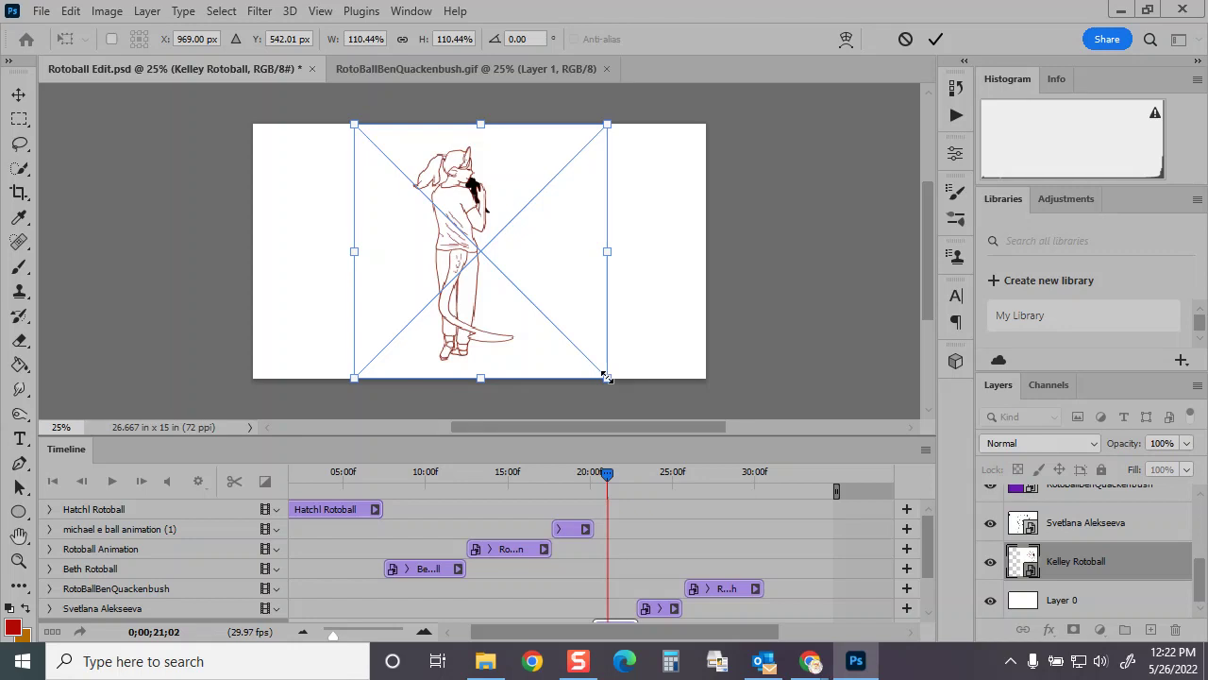
{"action": "left_click_drag", "start_coordinate": [606, 377], "coordinate": [622, 397]}
{"action": "left_click_drag", "start_coordinate": [482, 247], "coordinate": [504, 263]}
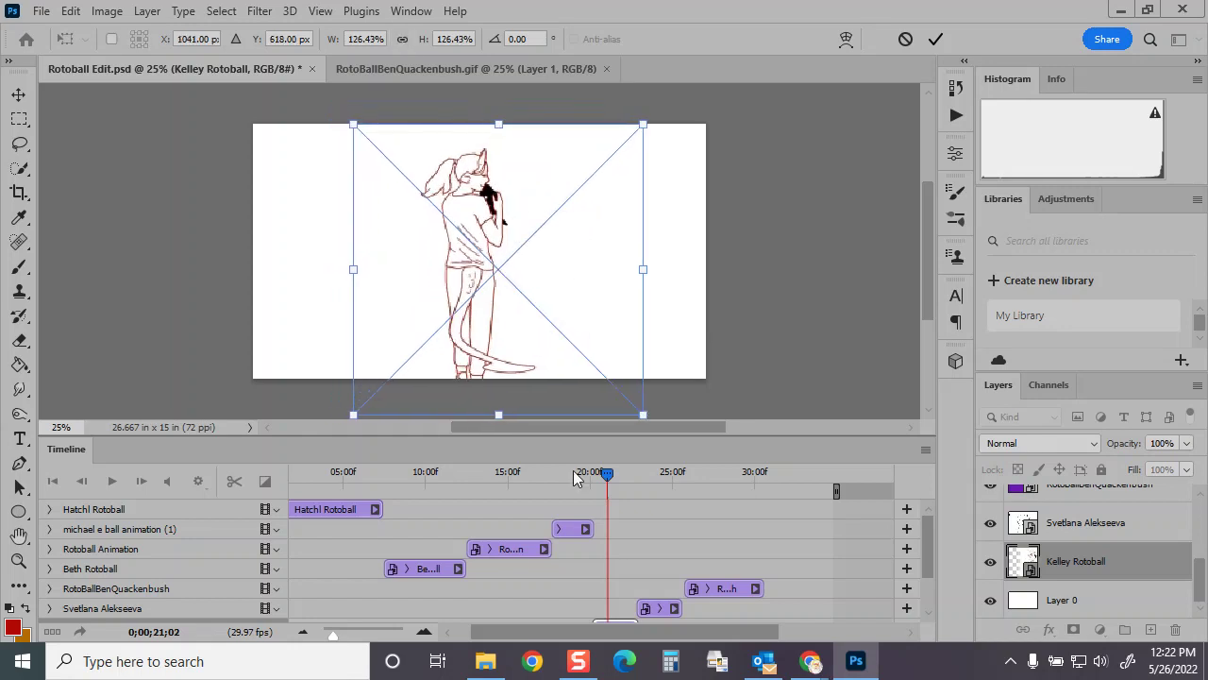
{"action": "left_click", "coordinate": [933, 39]}
{"action": "mouse_move", "coordinate": [607, 472]}
{"action": "left_mouse_down"}
{"action": "mouse_move", "coordinate": [596, 472]}
{"action": "mouse_move", "coordinate": [636, 472]}
{"action": "mouse_move", "coordinate": [604, 472]}
{"action": "left_mouse_up"}
{"action": "left_click_drag", "start_coordinate": [643, 414], "coordinate": [607, 379]}
{"action": "left_click", "coordinate": [936, 39]}
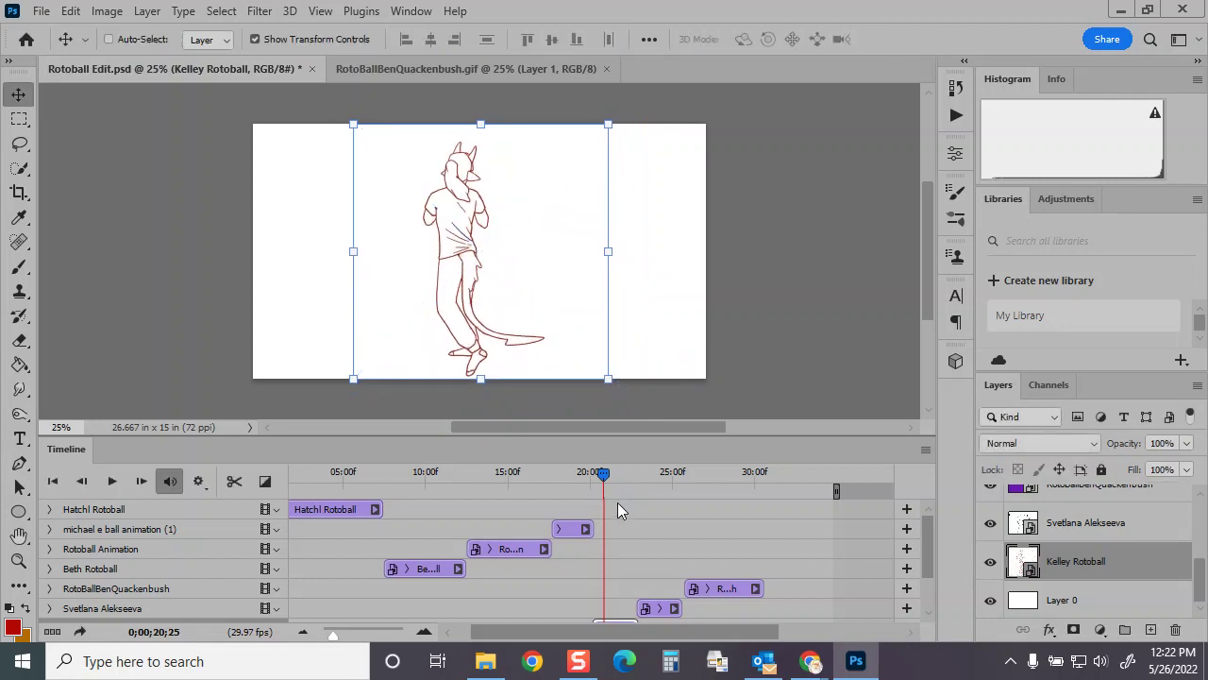
{"action": "mouse_move", "coordinate": [605, 479]}
{"action": "left_mouse_down"}
{"action": "mouse_move", "coordinate": [585, 473]}
{"action": "mouse_move", "coordinate": [755, 475]}
{"action": "mouse_move", "coordinate": [289, 475]}
{"action": "left_mouse_up"}
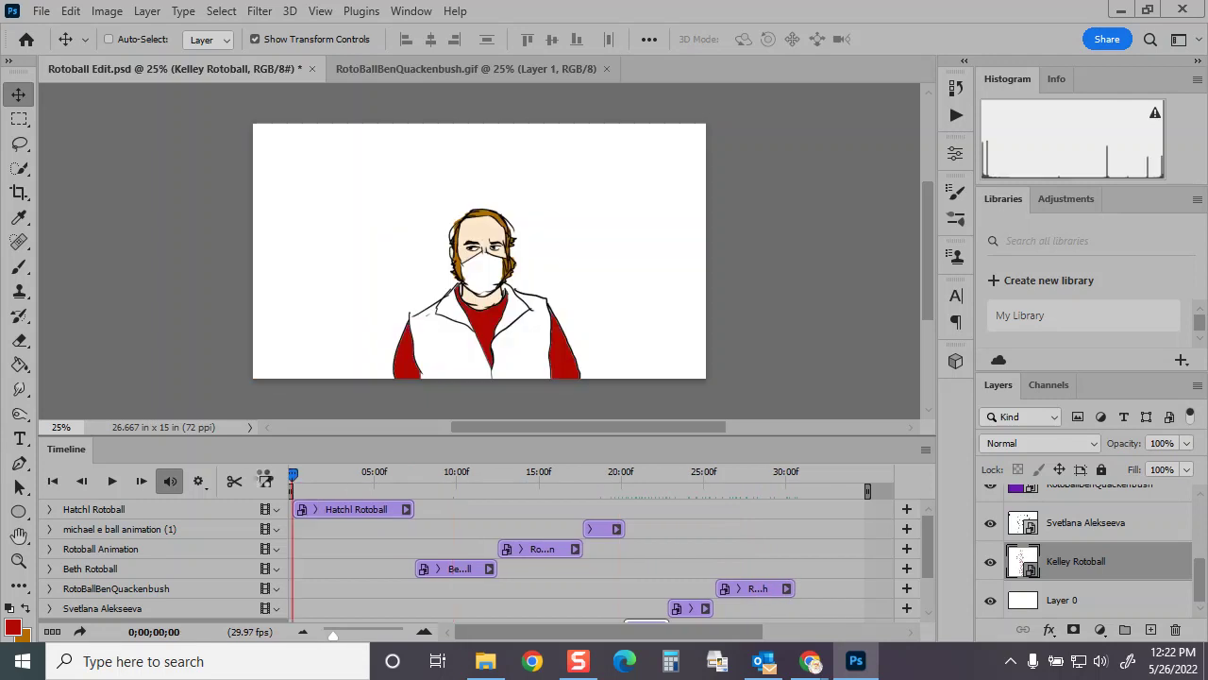
End the timeline work area at frame 915 (about 30 seconds), saving before and after
{"action": "left_click", "coordinate": [42, 10]}
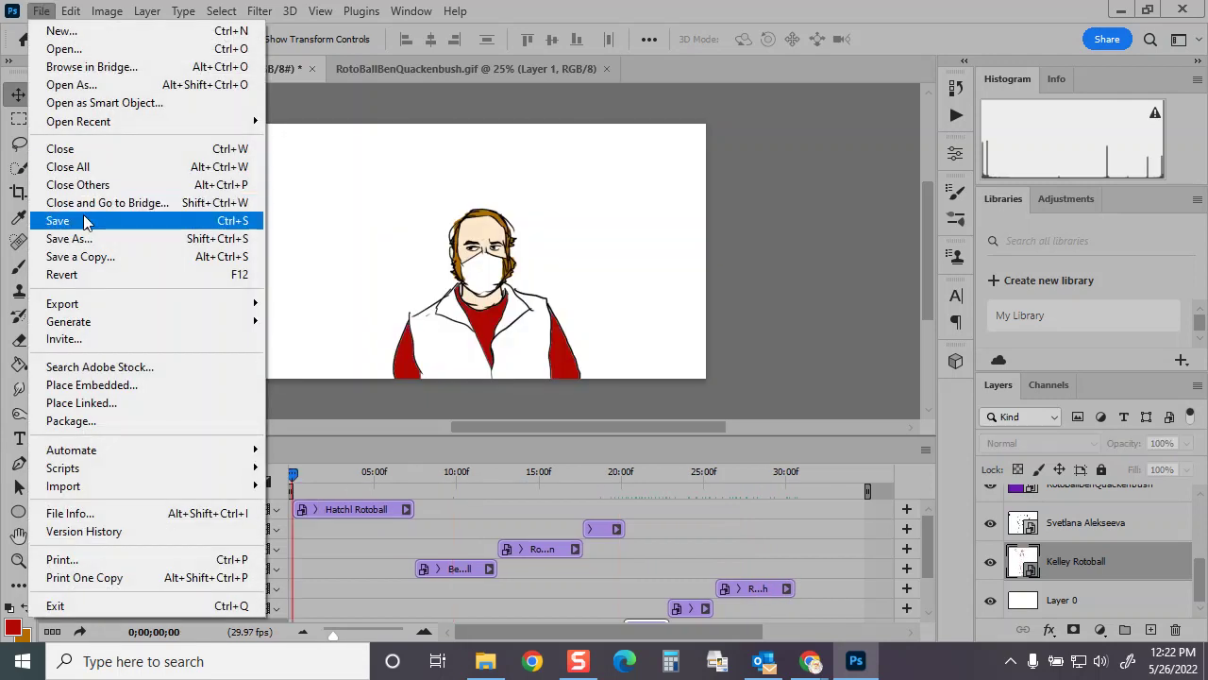
{"action": "left_click", "coordinate": [94, 219]}
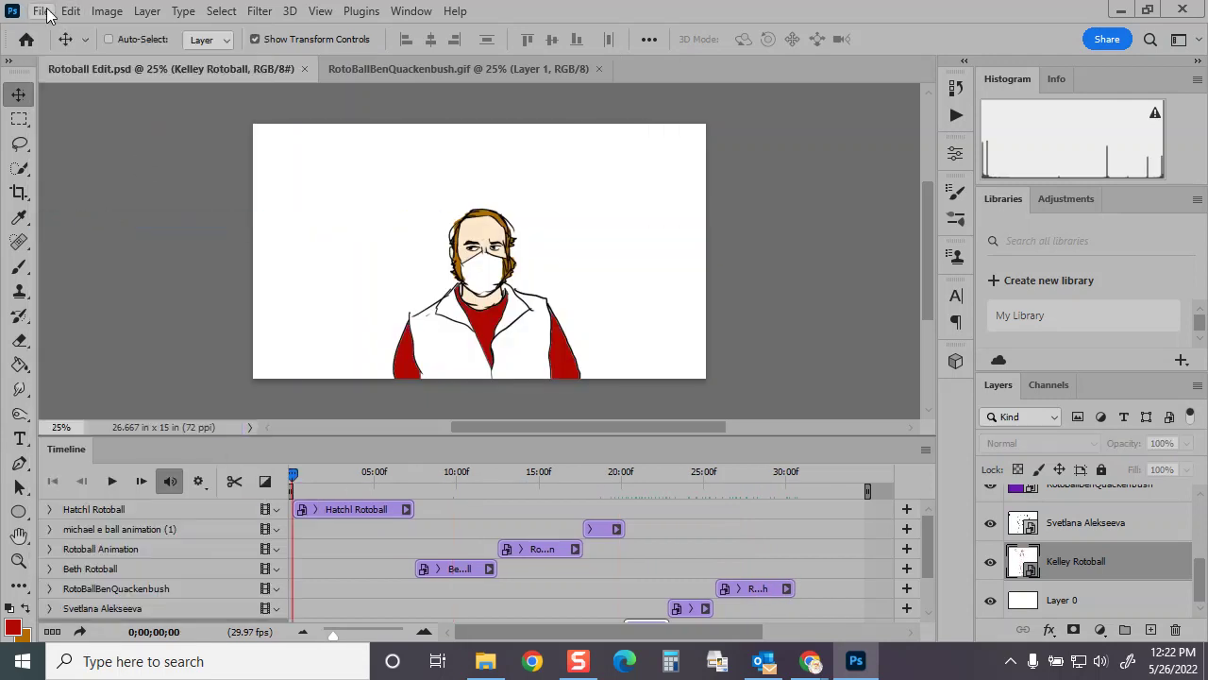
{"action": "scroll", "coordinate": [755, 510], "scroll_direction": "down", "scroll_amount": 1}
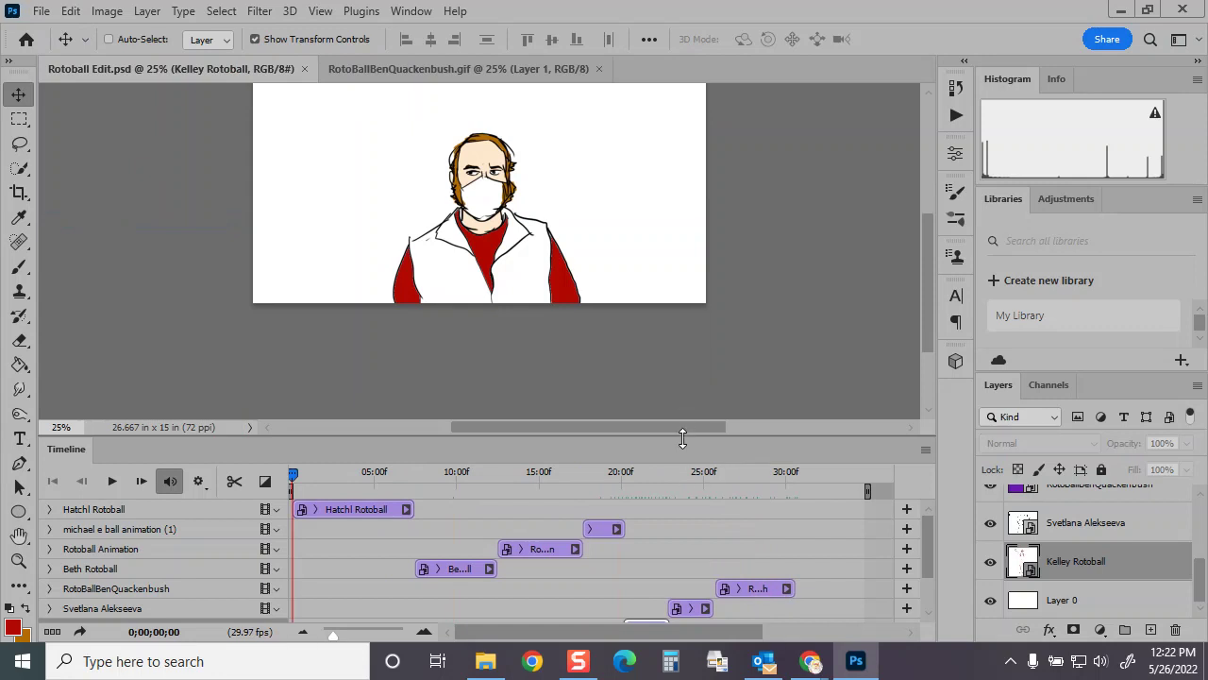
{"action": "left_click_drag", "start_coordinate": [682, 438], "coordinate": [682, 377]}
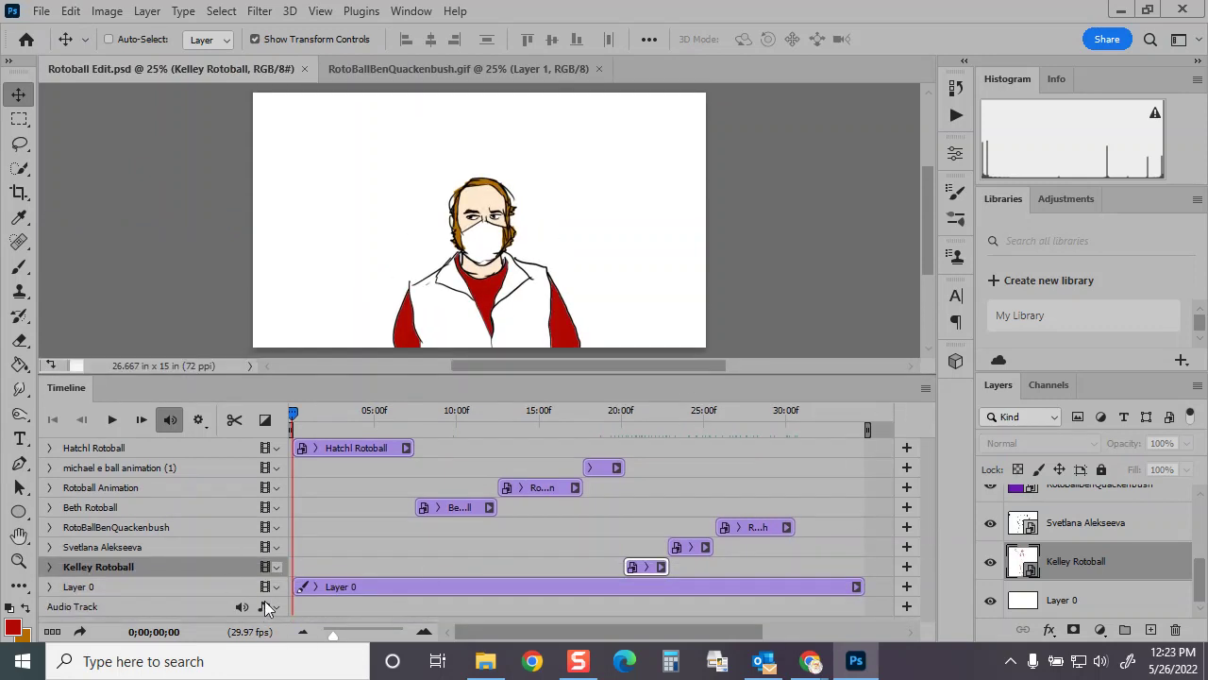
{"action": "left_click_drag", "start_coordinate": [334, 632], "coordinate": [330, 633]}
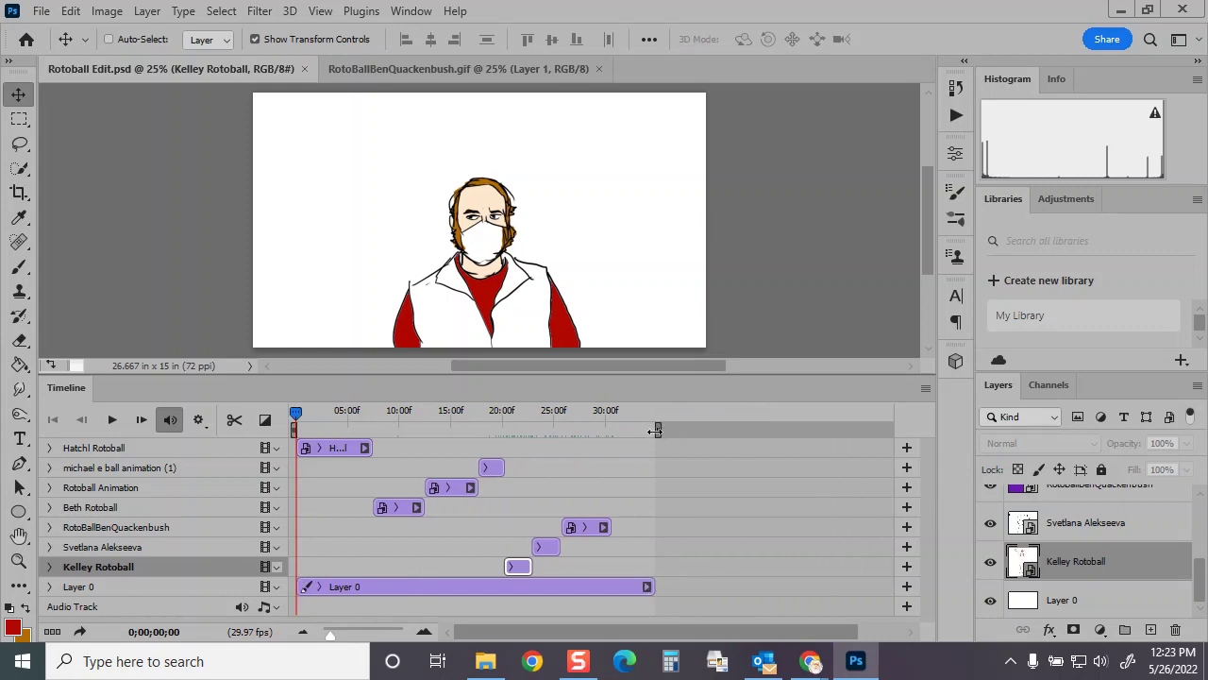
{"action": "left_click_drag", "start_coordinate": [655, 431], "coordinate": [616, 429]}
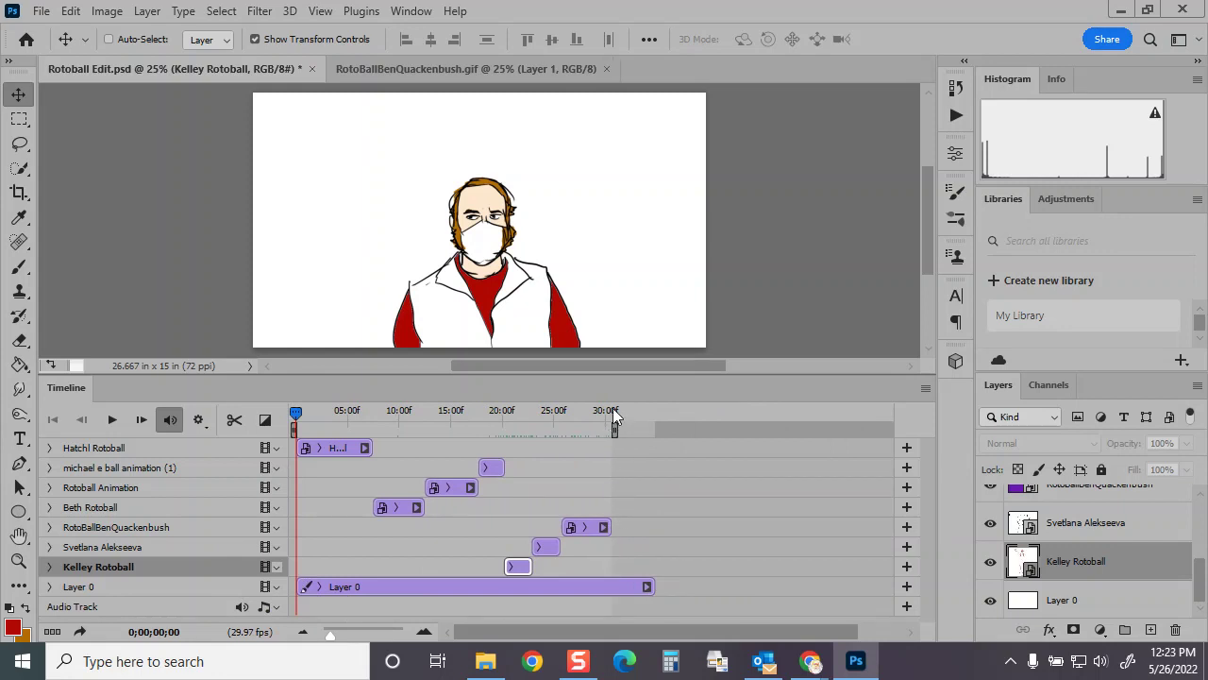
{"action": "left_click", "coordinate": [42, 10]}
{"action": "left_click", "coordinate": [68, 220]}
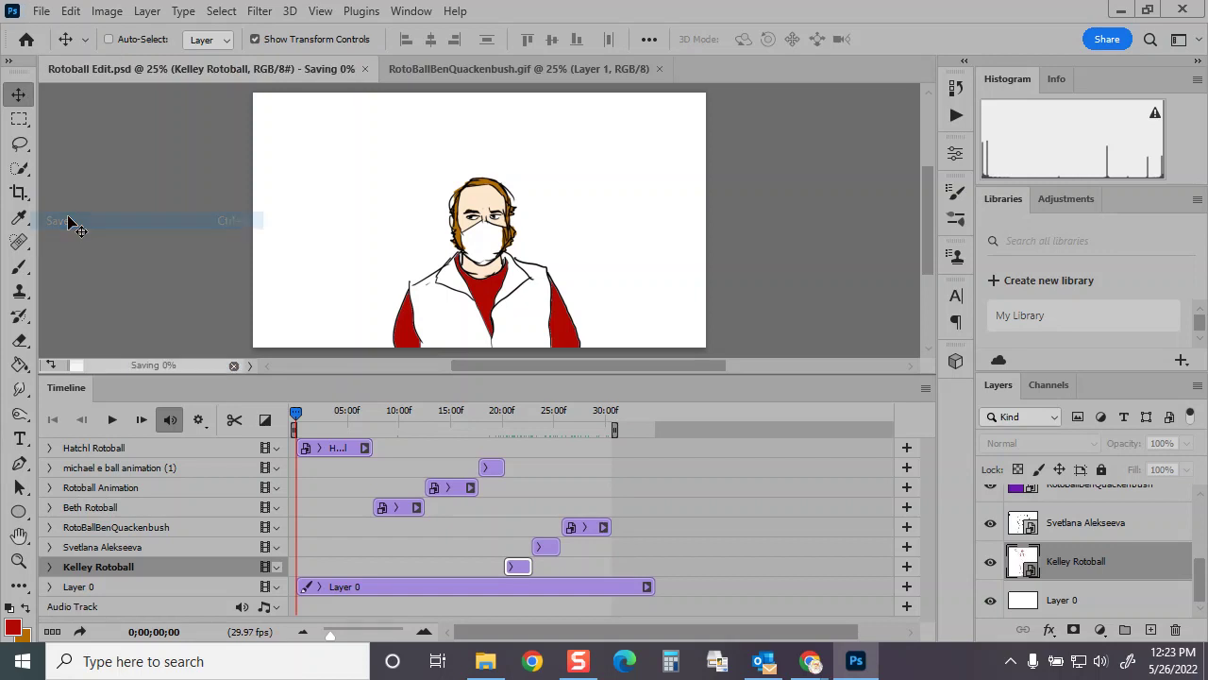
{"action": "left_click", "coordinate": [41, 10]}
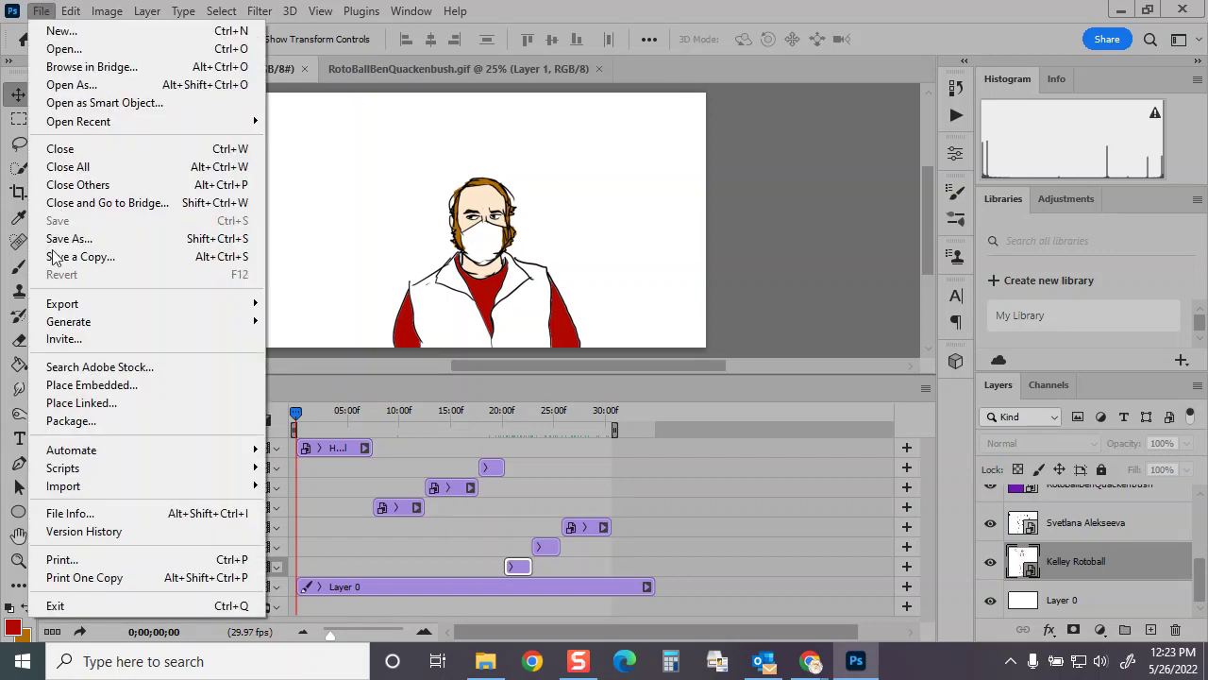
Start Render Video and name the output file 'Rotoball Edit 5-26.mp4'
{"action": "mouse_move", "coordinate": [94, 303]}
{"action": "left_click", "coordinate": [337, 579]}
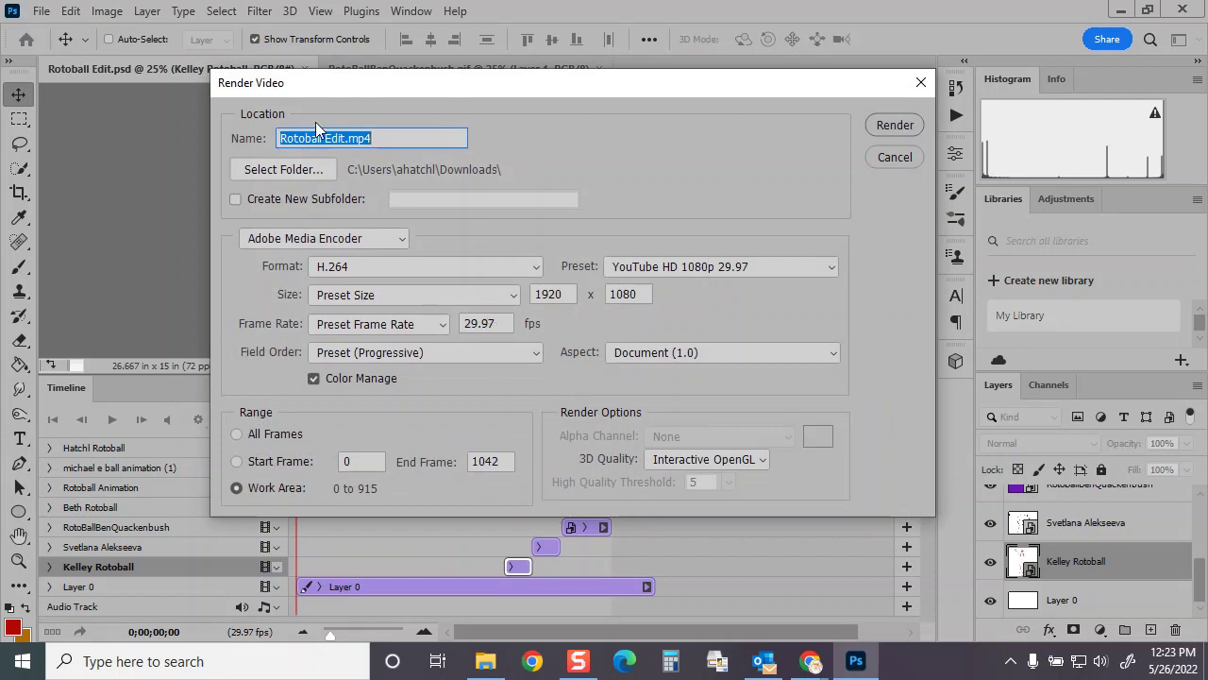
{"action": "left_click", "coordinate": [346, 139]}
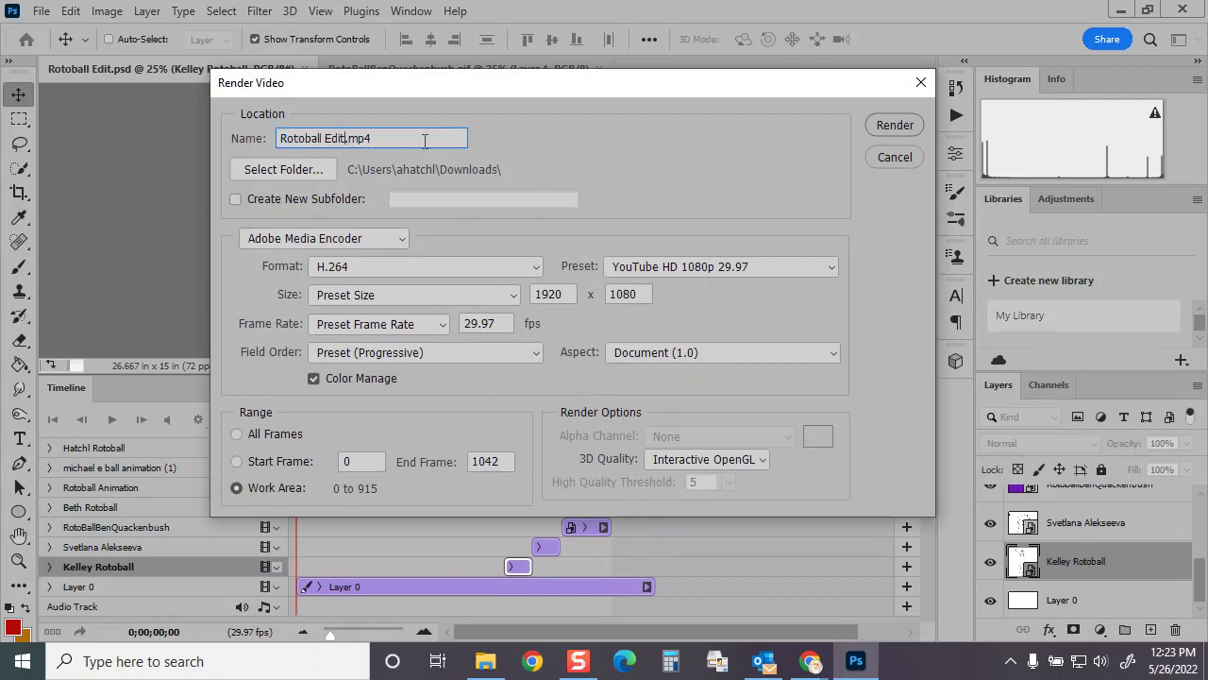
{"action": "type", "text": "5-26"}
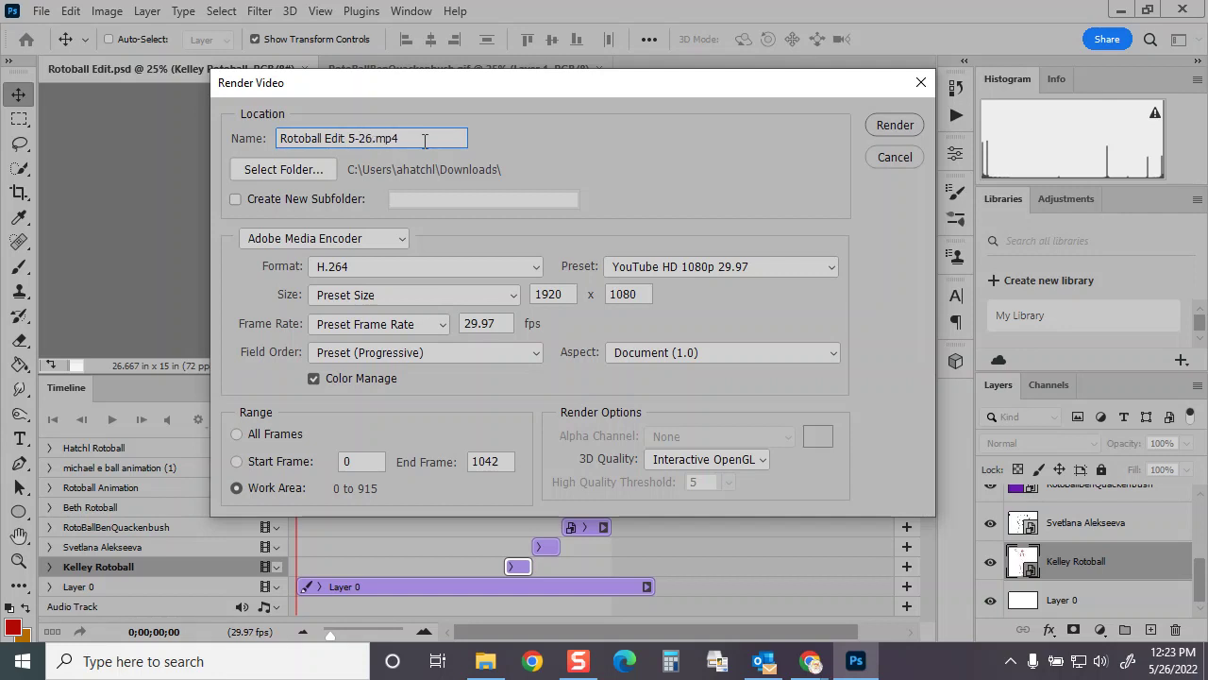
Set the render destination folder to the Desktop and render the MP4
{"action": "left_click", "coordinate": [300, 171]}
{"action": "scroll", "coordinate": [375, 238], "scroll_direction": "up", "scroll_amount": 2}
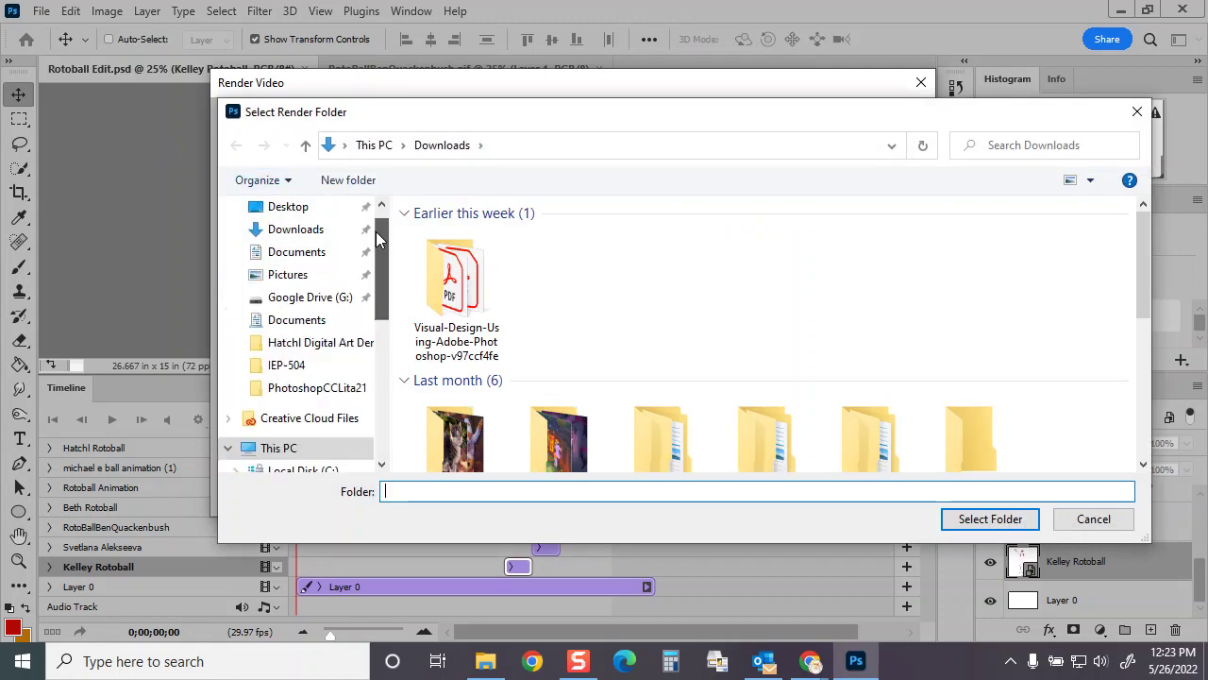
{"action": "scroll", "coordinate": [375, 238], "scroll_direction": "up", "scroll_amount": 2}
{"action": "left_click", "coordinate": [305, 239]}
{"action": "left_click", "coordinate": [991, 518]}
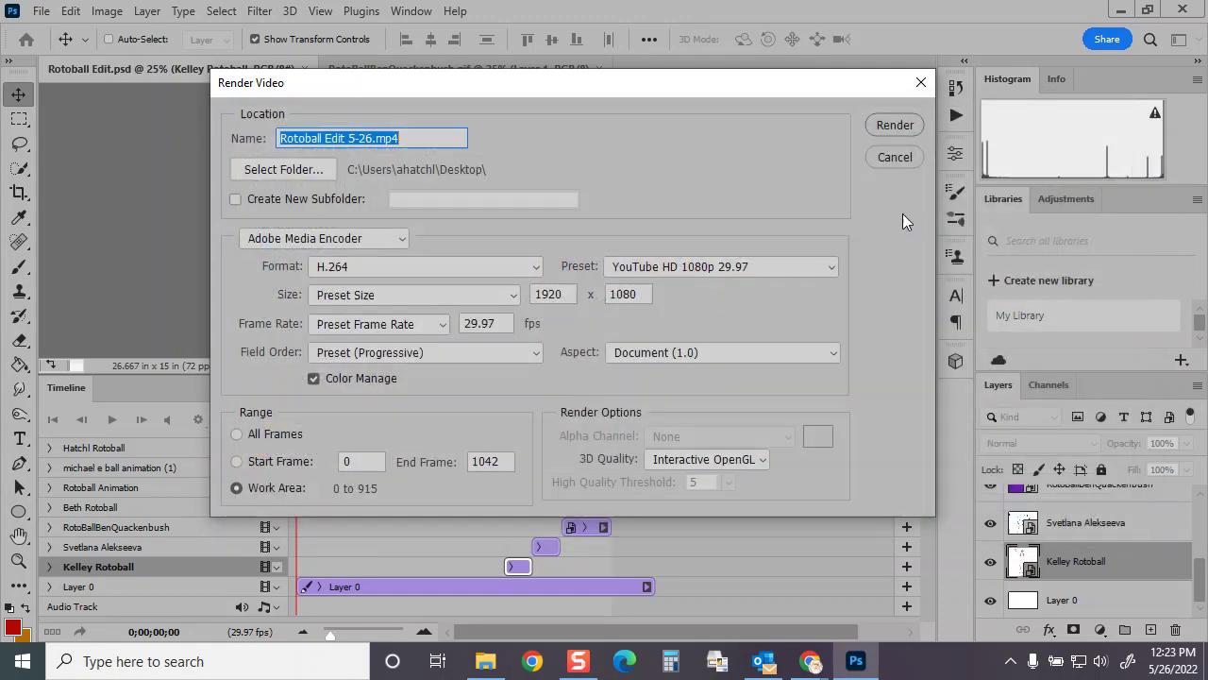
{"action": "left_click", "coordinate": [895, 125]}
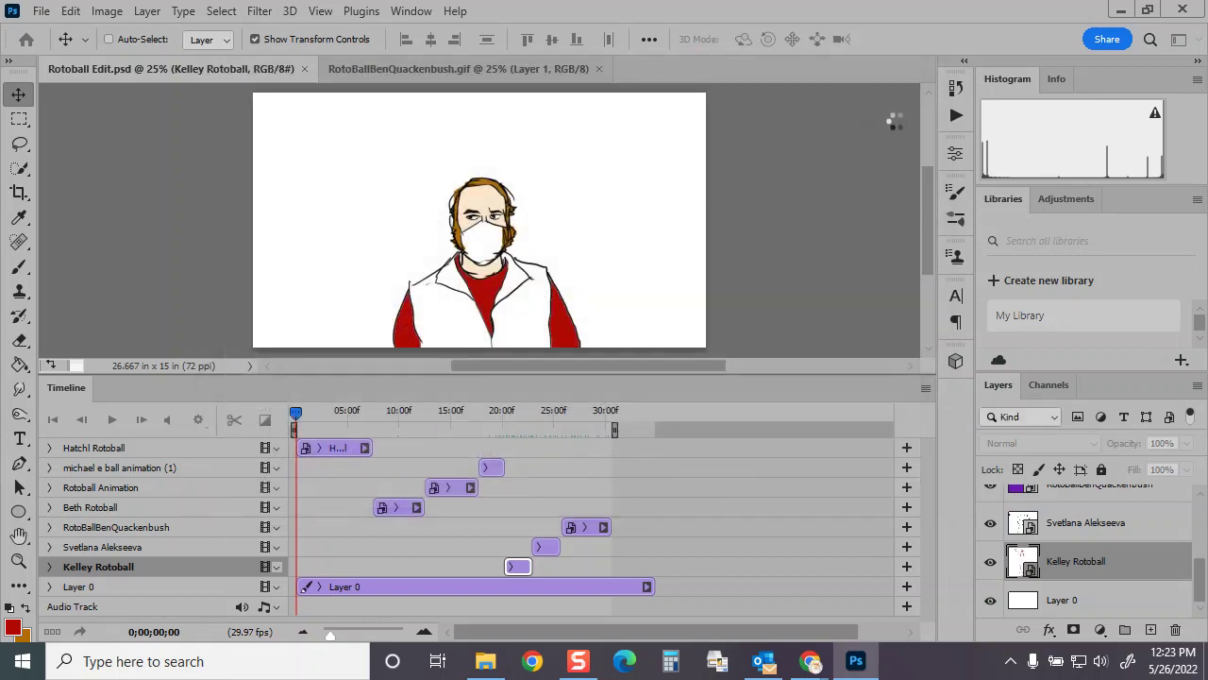